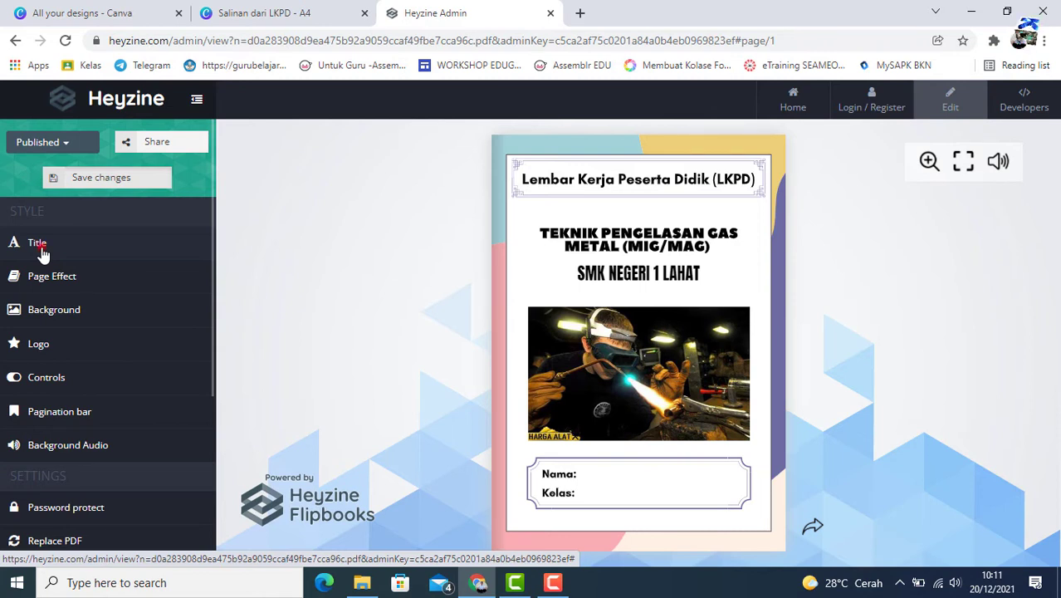
- Enter "LKPD Las MIG/MAG" as the flipbook's title
left_click(39, 247)
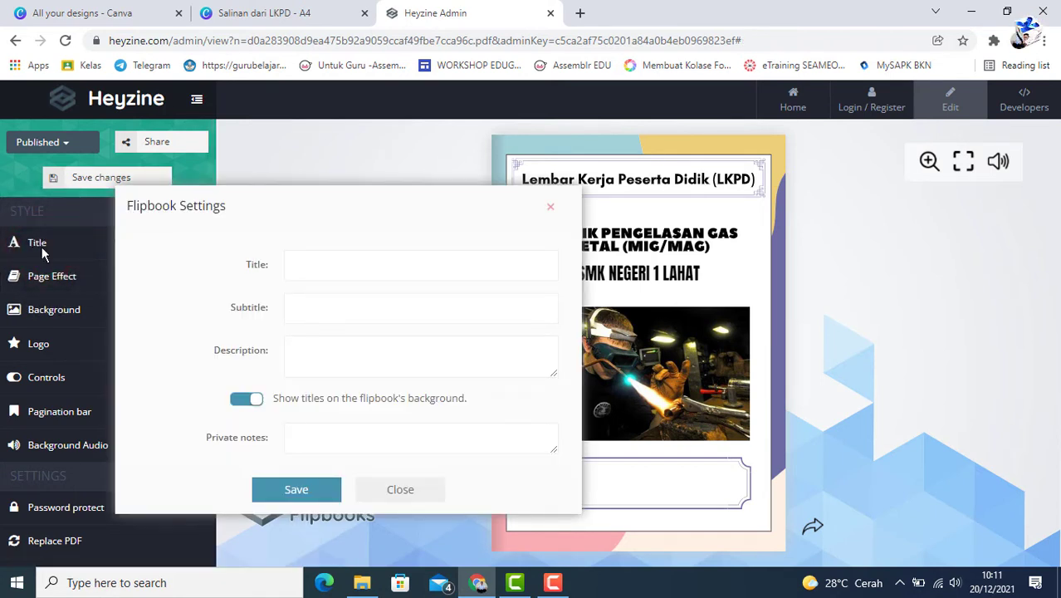
left_click(307, 264)
type("LKPD")
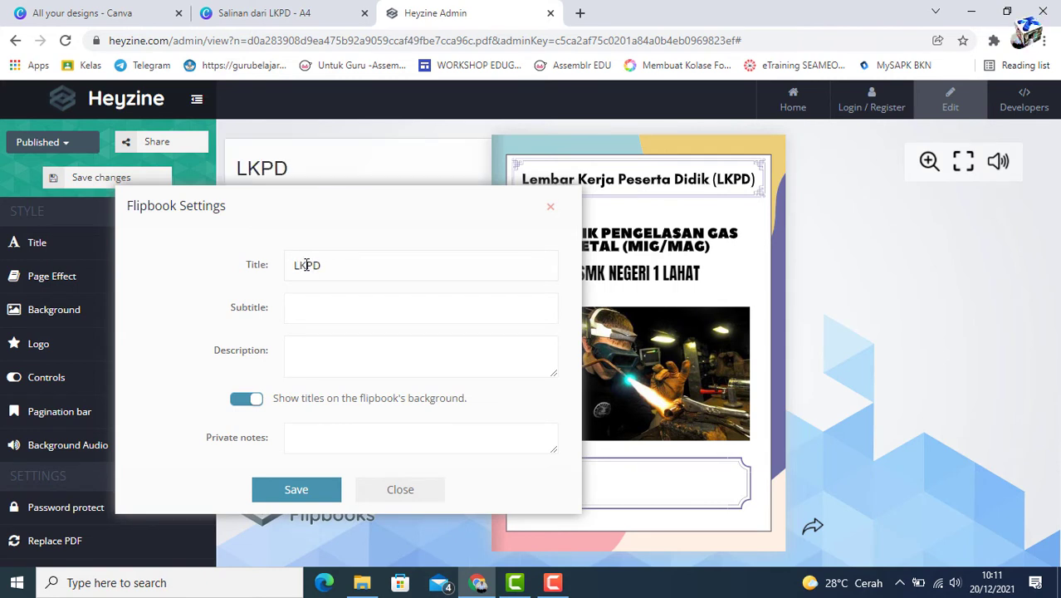
type(" Las ")
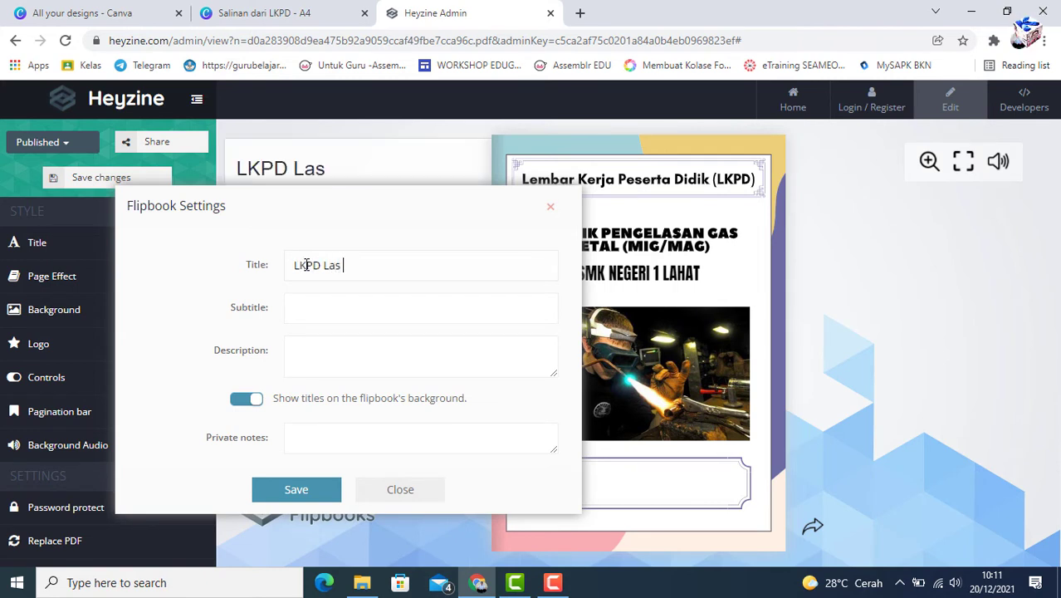
type("MIG")
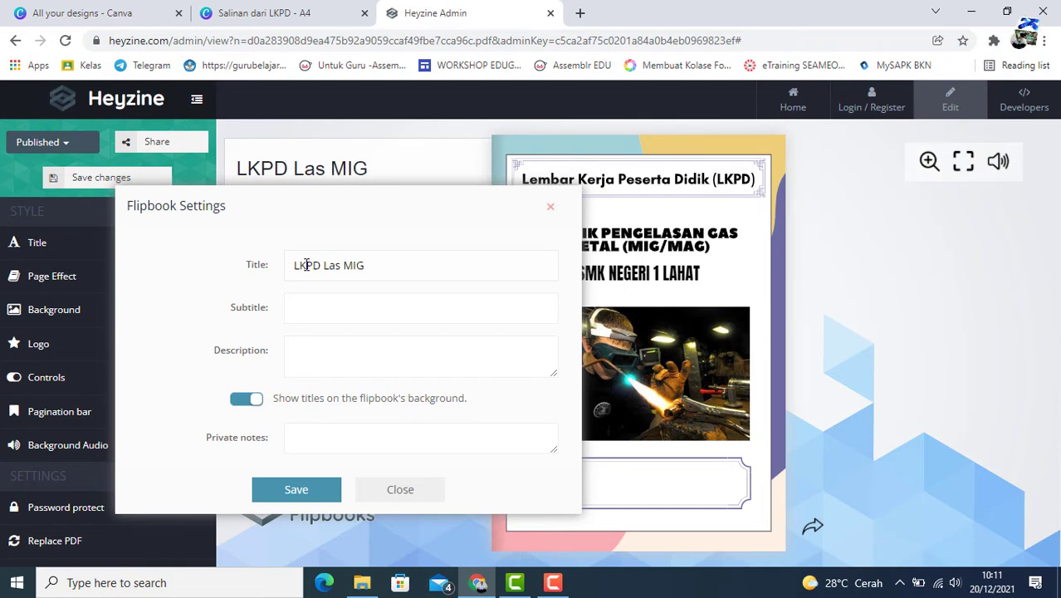
type("/MAG")
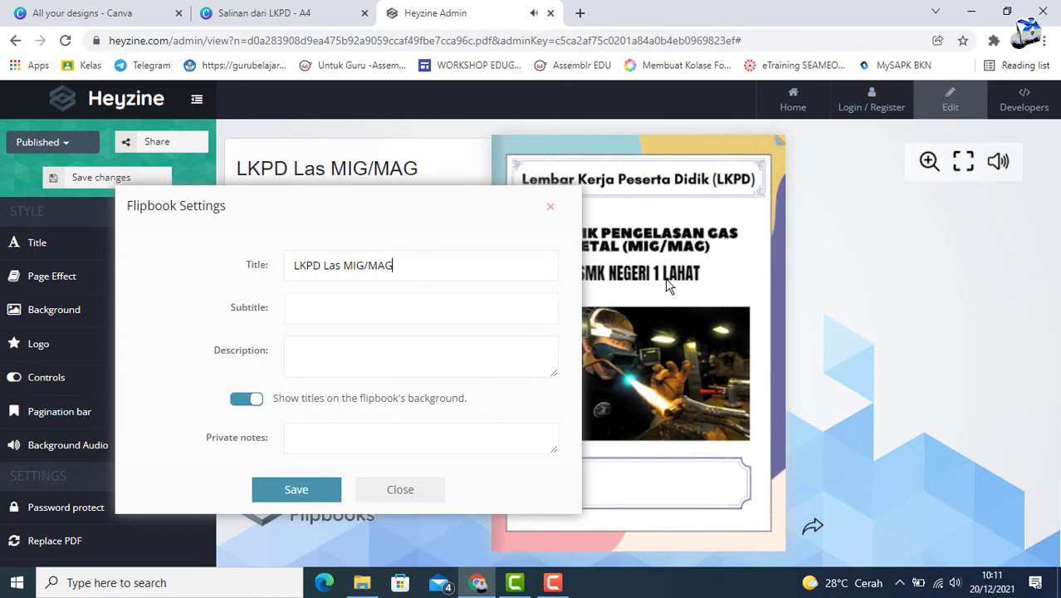
- Enter "Pengenalan Las MIG/MAG" as the flipbook's subtitle
left_click(307, 311)
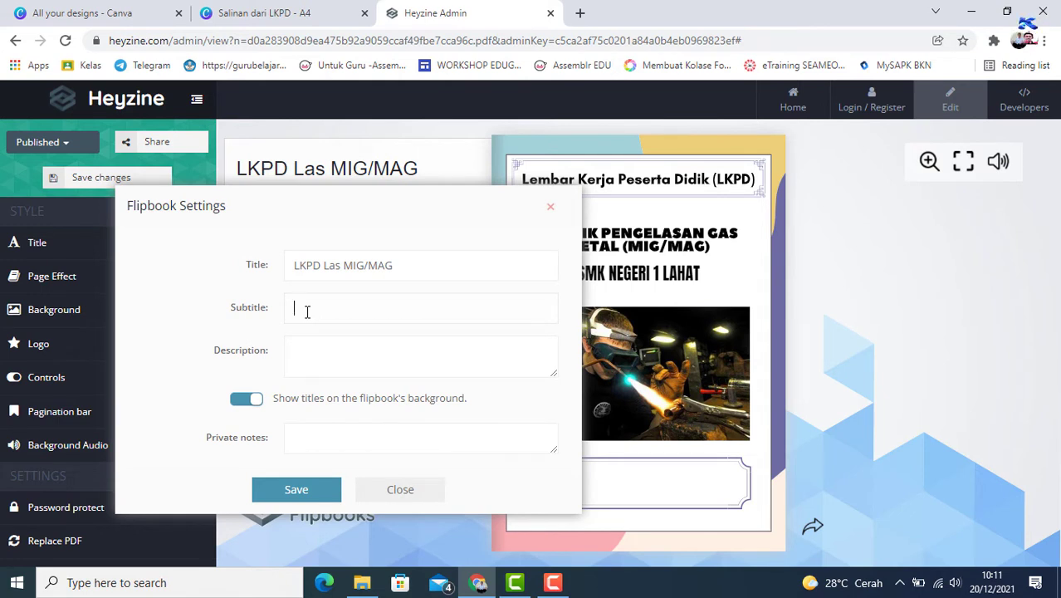
type("Per")
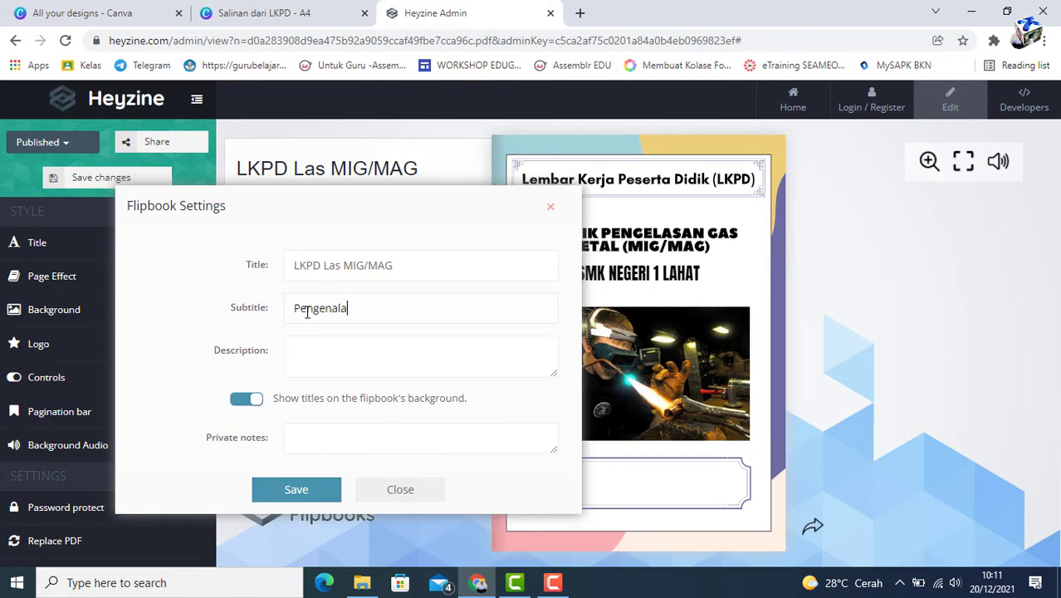
type("genalan Las M")
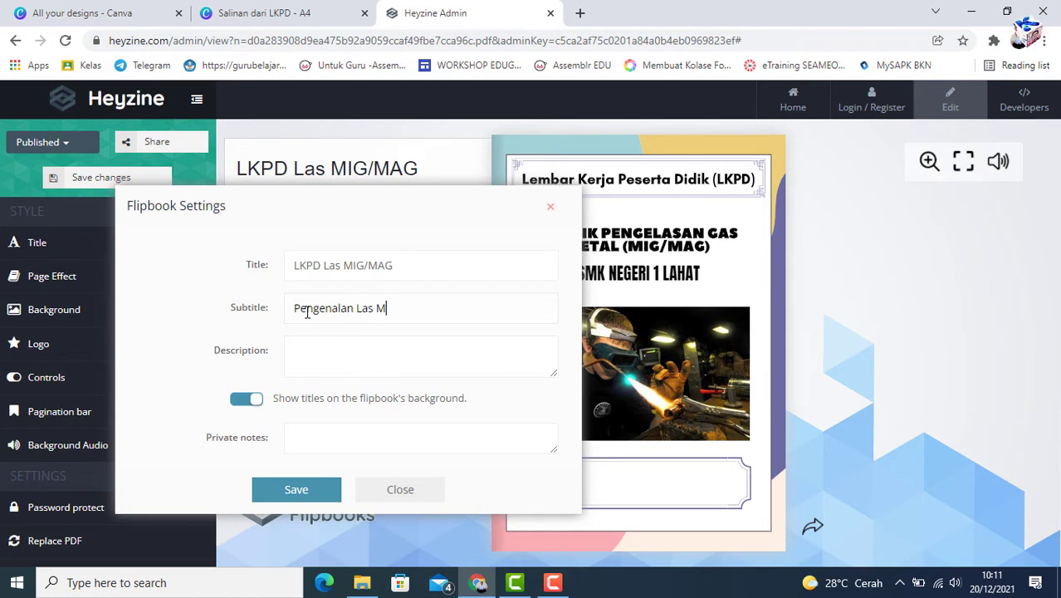
type("IG/MAG")
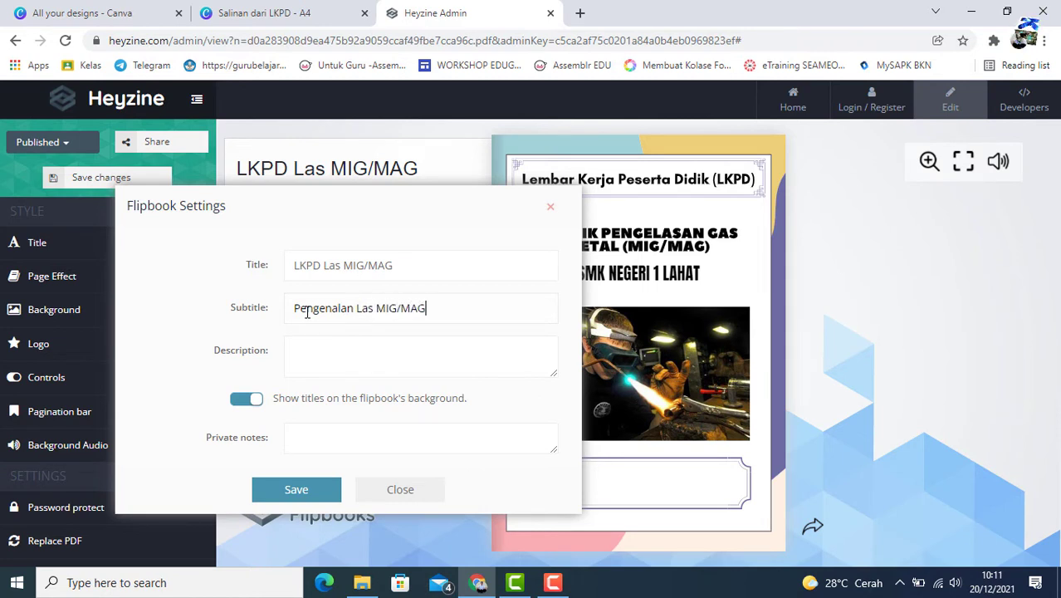
- Switch the display of titles on the flipbook's background off and back on, and save the title settings with the description left empty
left_click(307, 354)
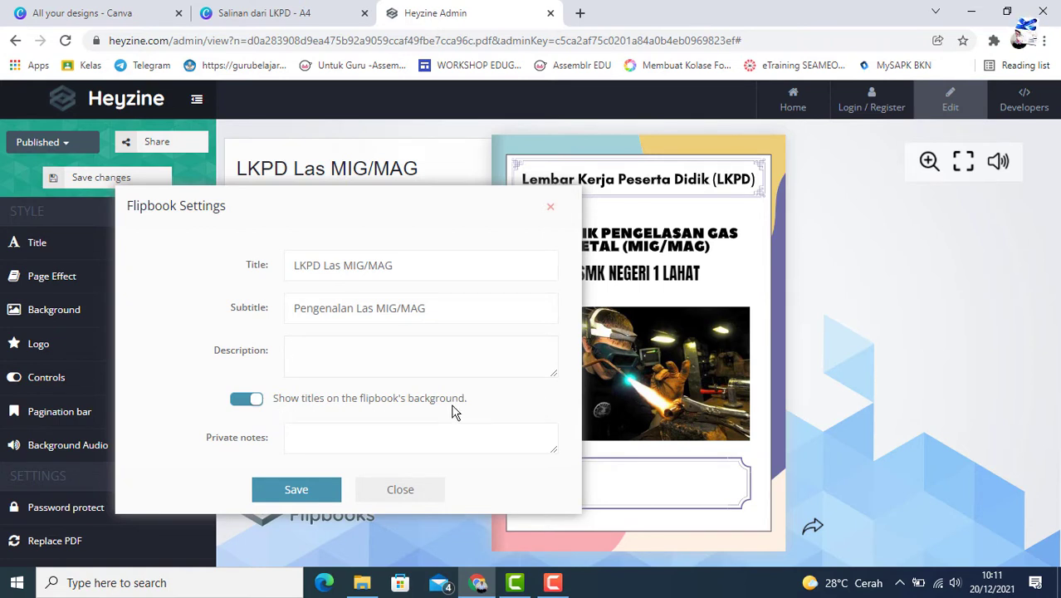
left_click(244, 403)
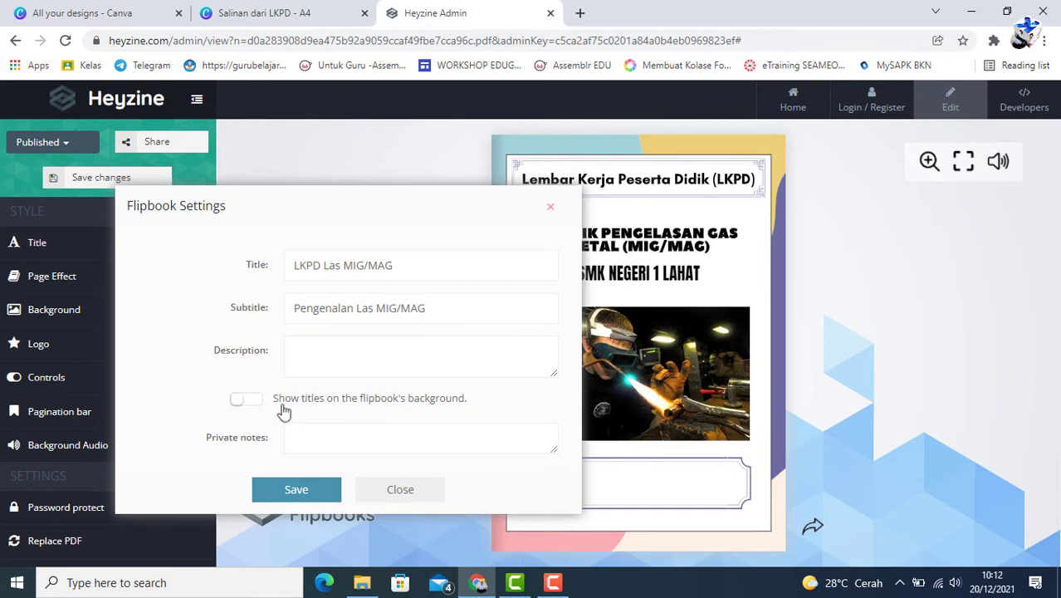
left_click(252, 401)
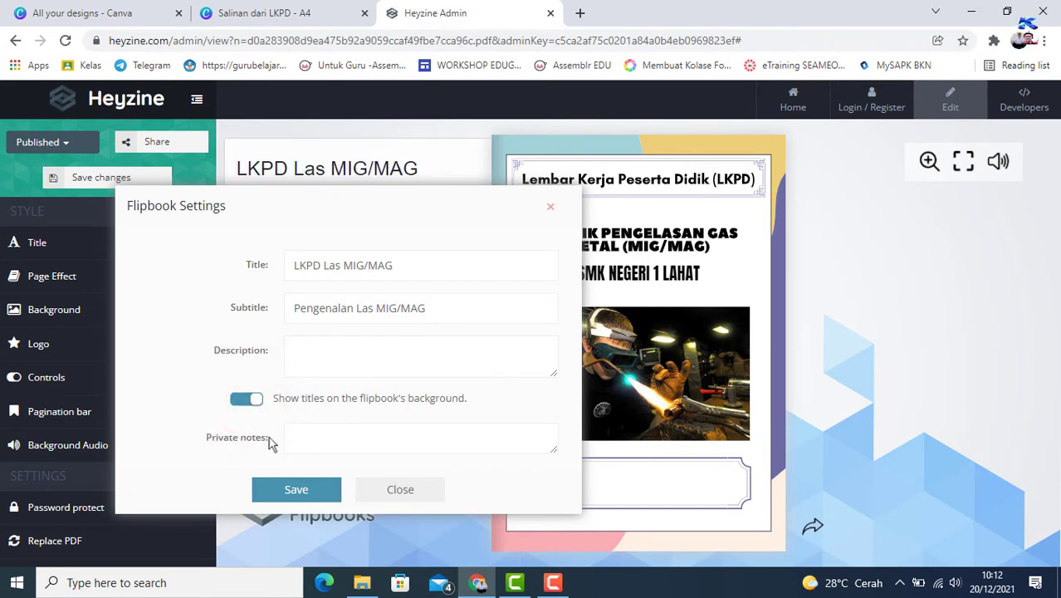
left_click(297, 491)
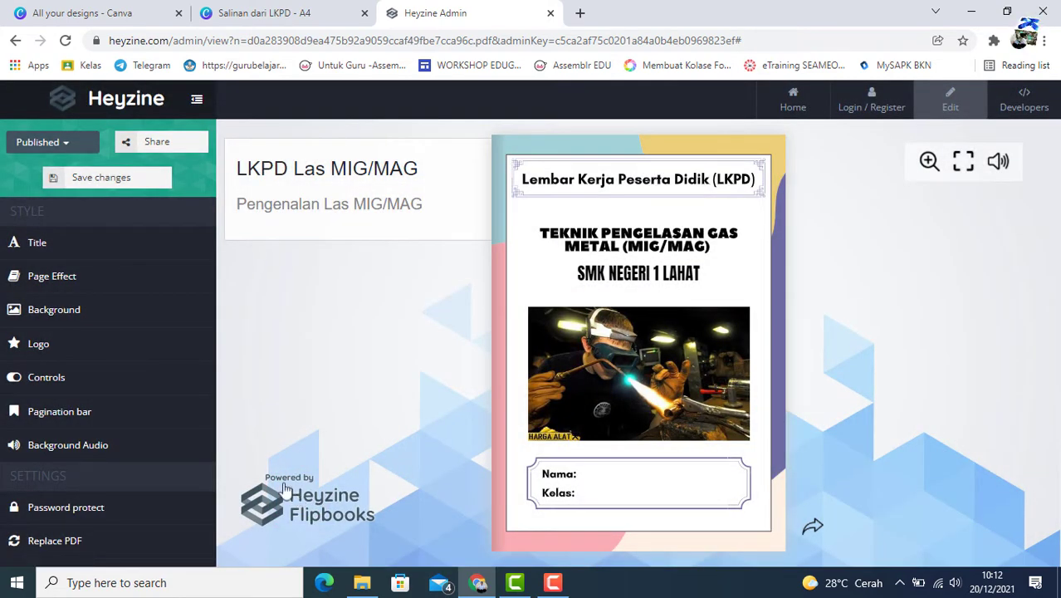
- Preview the Magazine page effect by turning the flipbook's pages forward from the cover to page 4
left_click(59, 286)
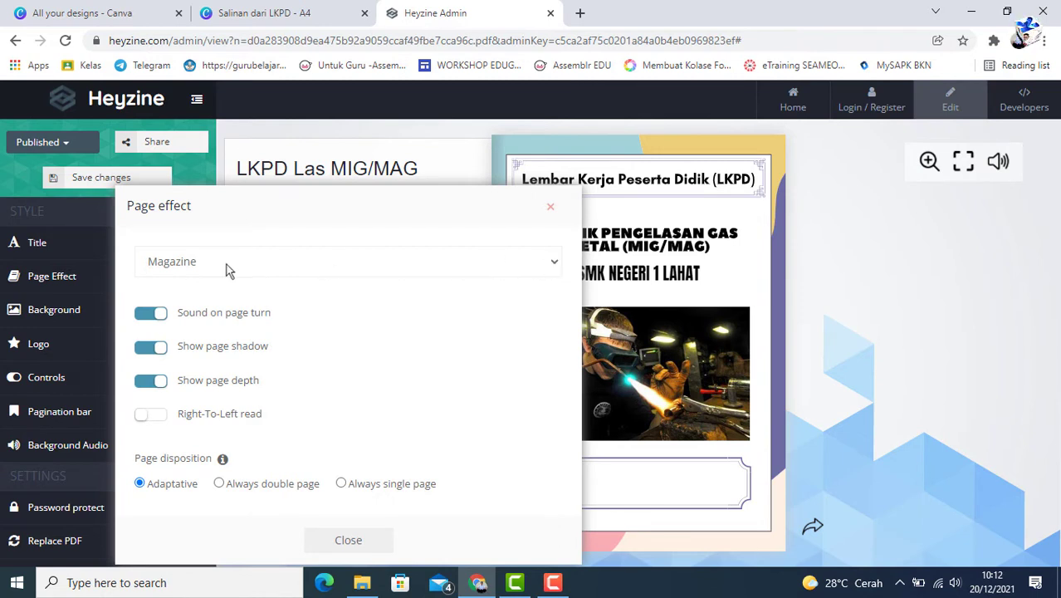
left_click(551, 264)
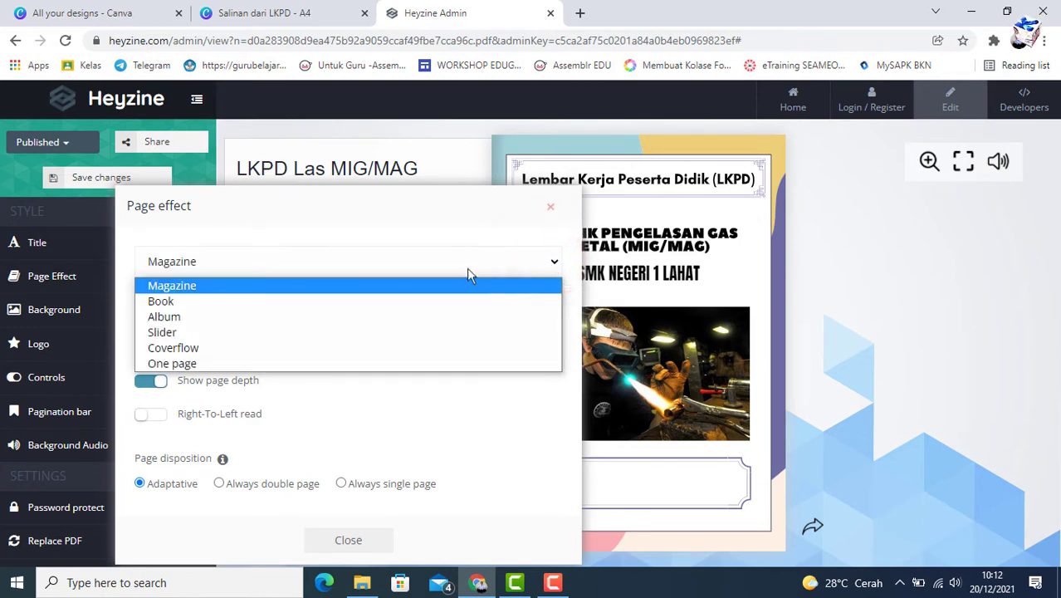
left_click(183, 292)
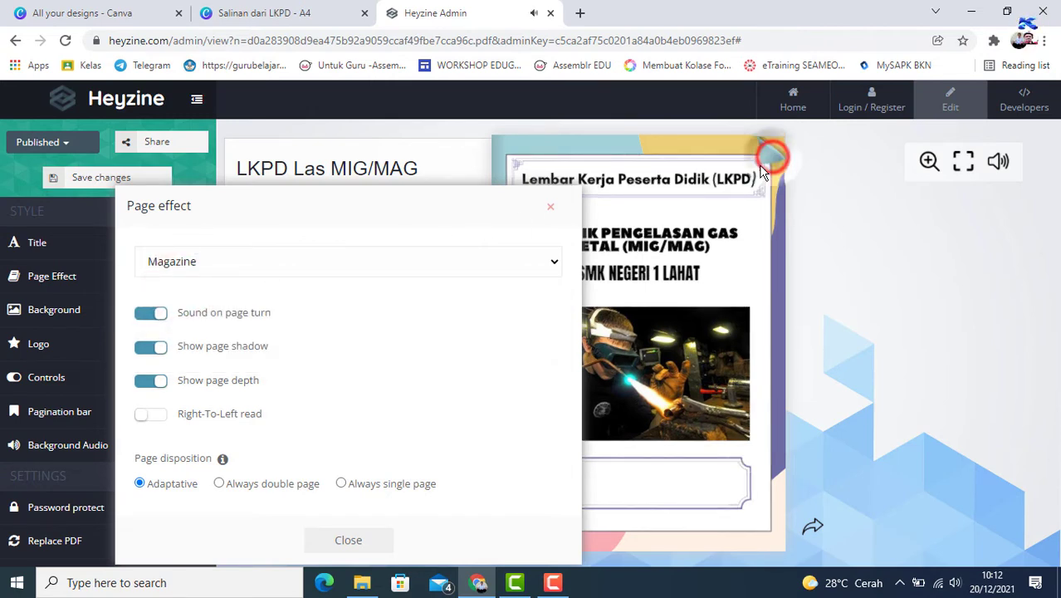
left_click_drag(759, 164, 111, 204)
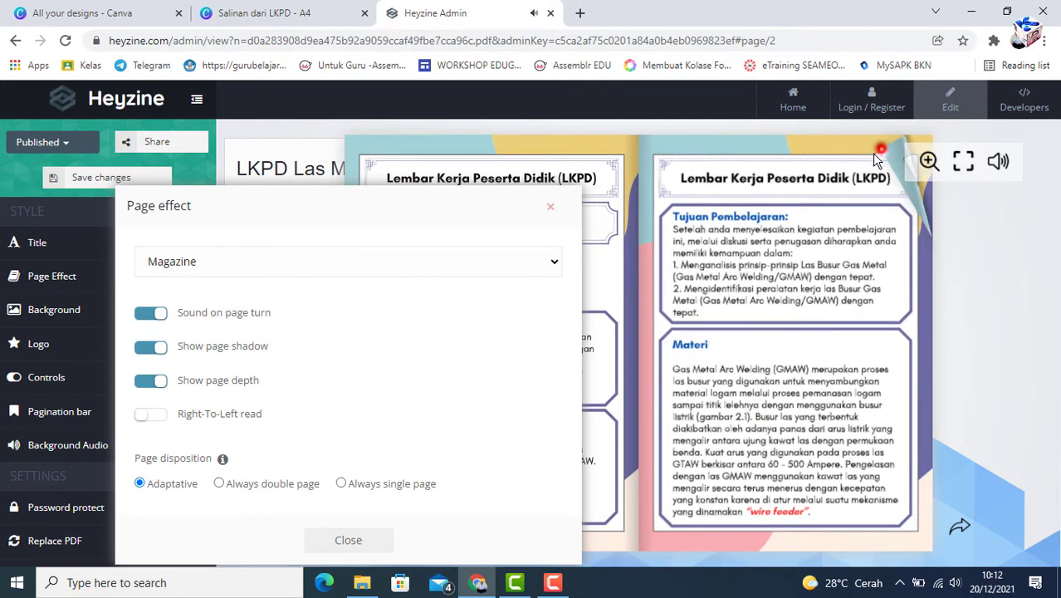
left_click_drag(914, 154, 326, 191)
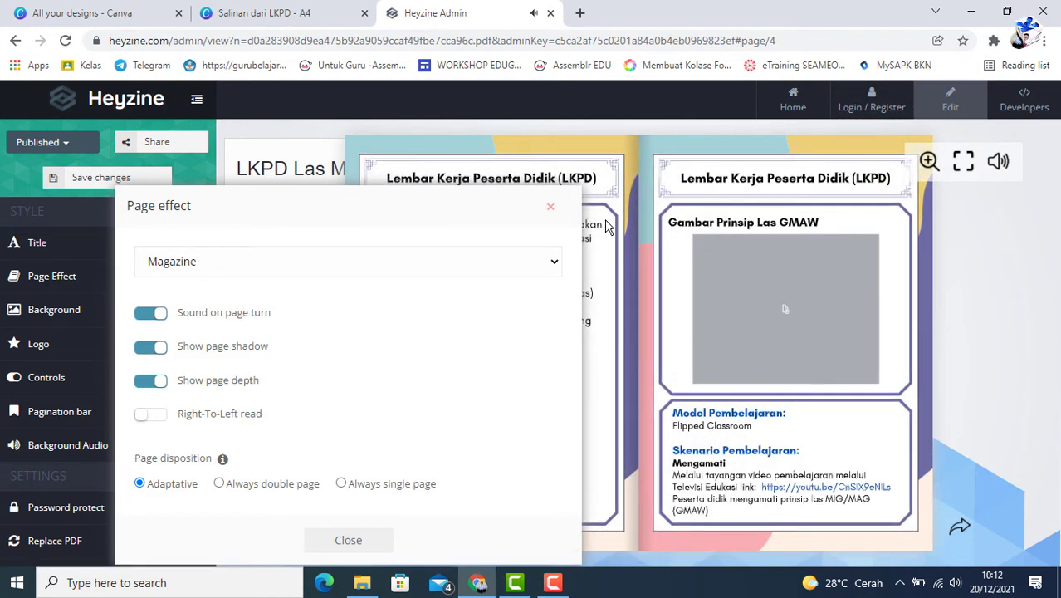
- Set the page effect to Book and try it by turning pages from the cover to the Evaluasi page
left_click(555, 263)
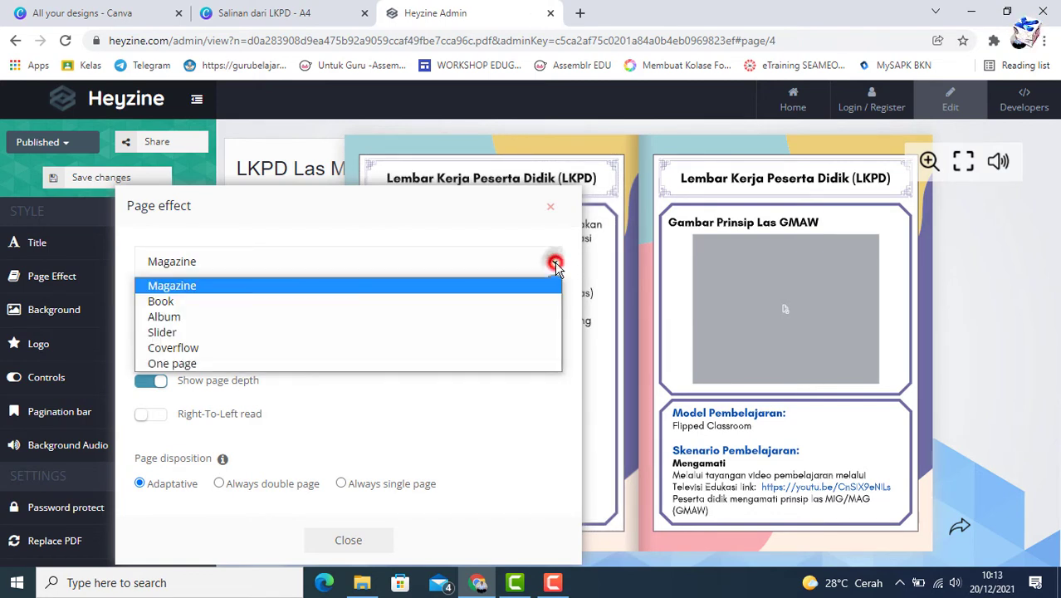
left_click(162, 301)
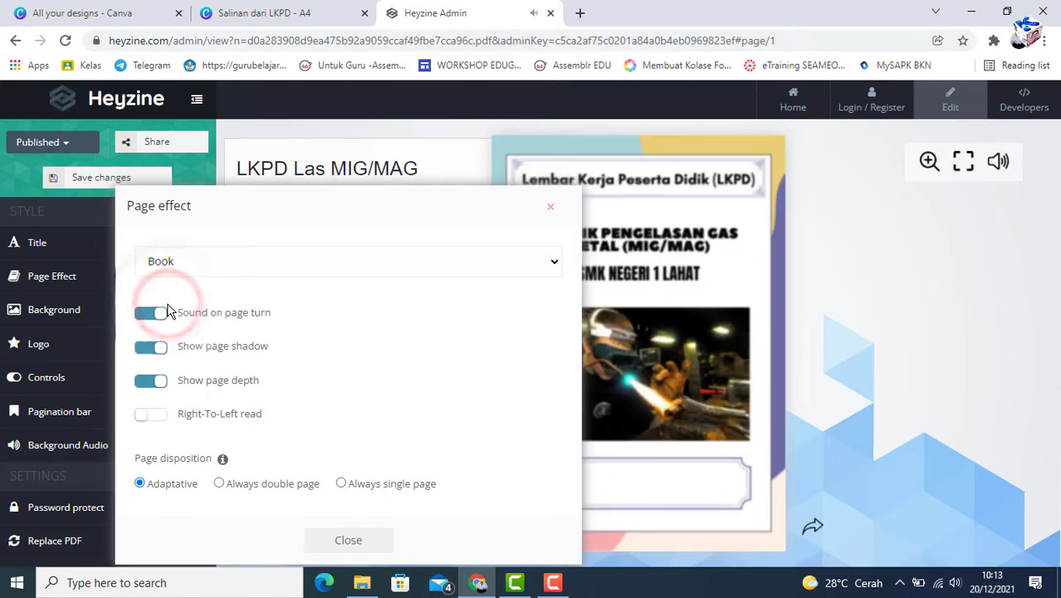
left_click(784, 143)
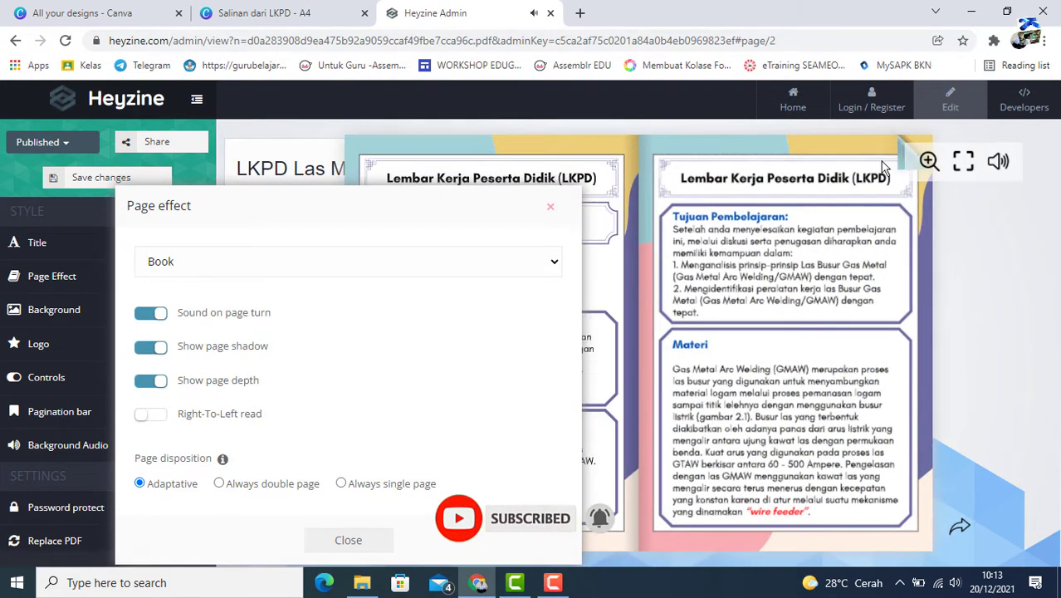
left_click(904, 154)
left_click_drag(823, 181, 683, 201)
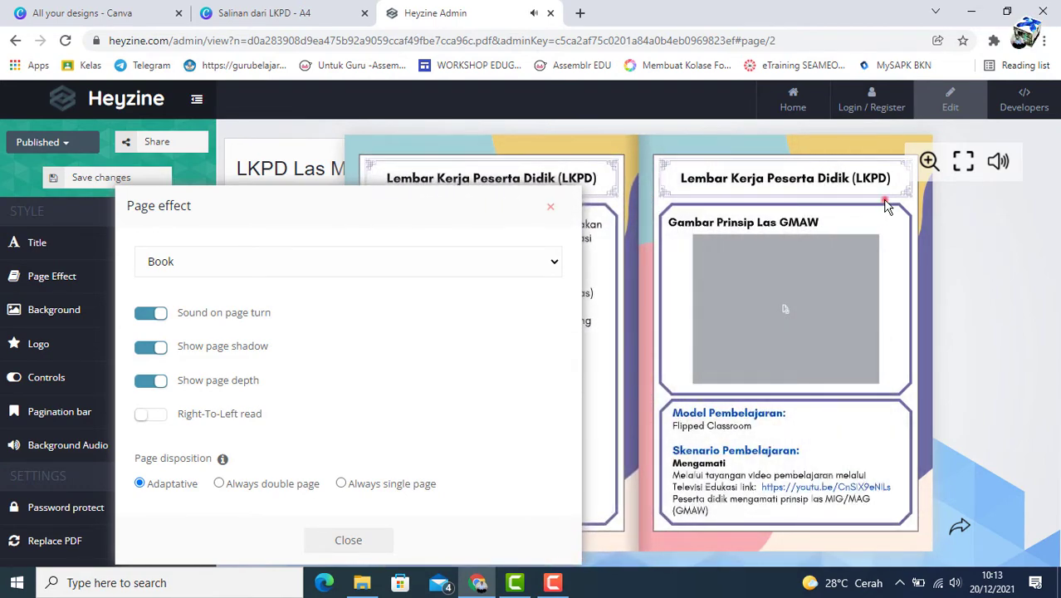
left_click(883, 189)
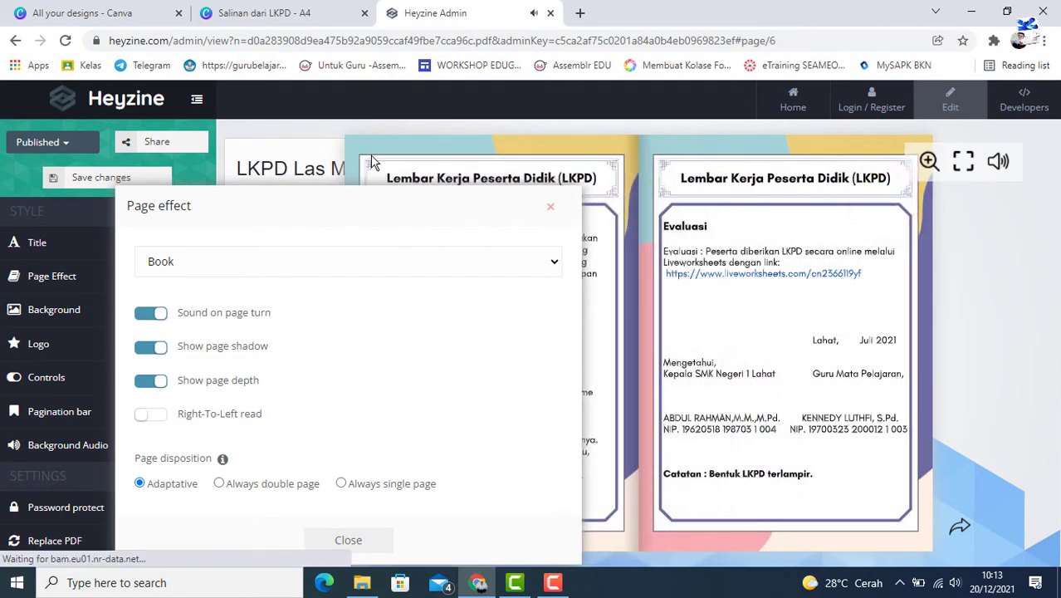
- Leaf back to the cover and forward again to page 4 to examine the Book page-turn effect
left_click(369, 156)
left_click_drag(585, 175, 1022, 166)
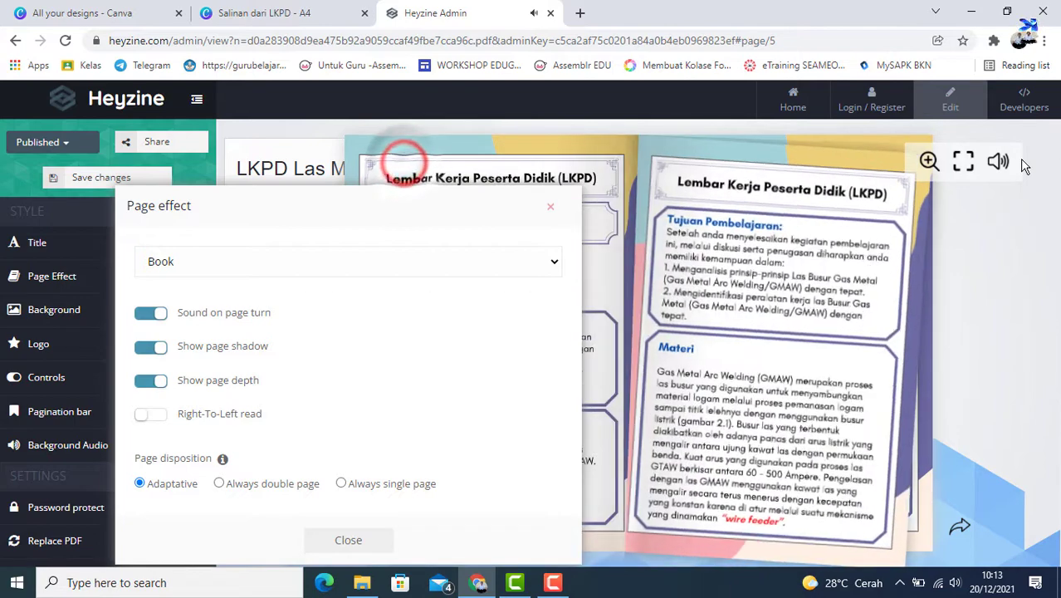
left_click_drag(379, 164, 892, 170)
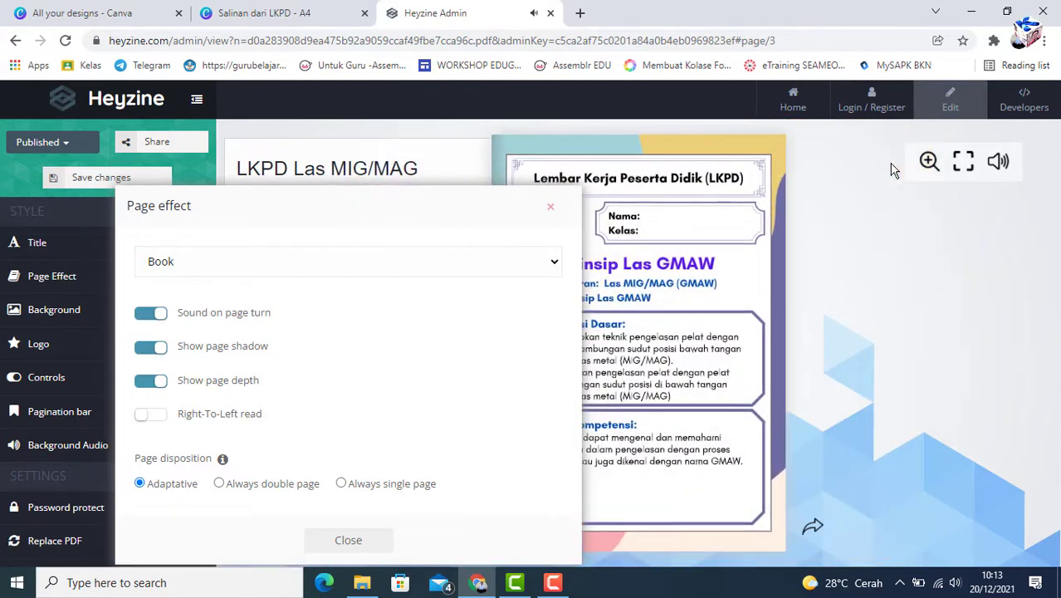
left_click(768, 156)
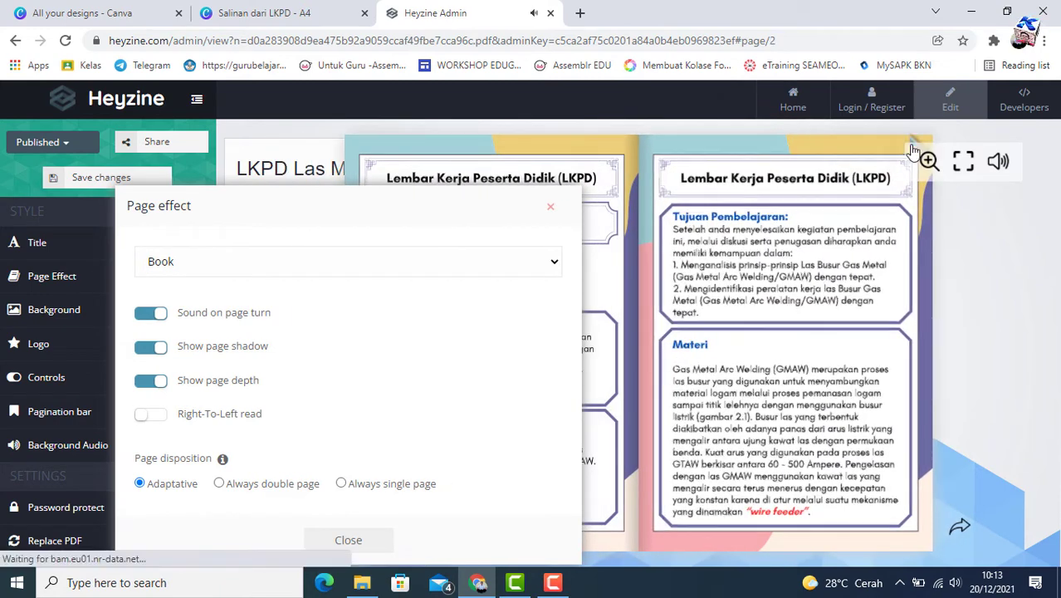
left_click(914, 151)
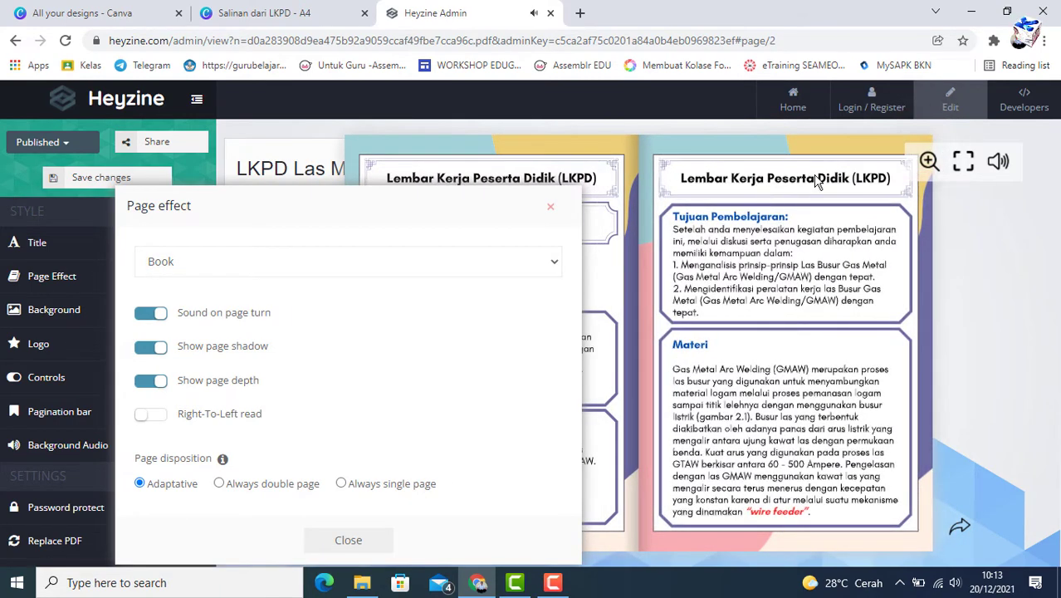
left_click(907, 151)
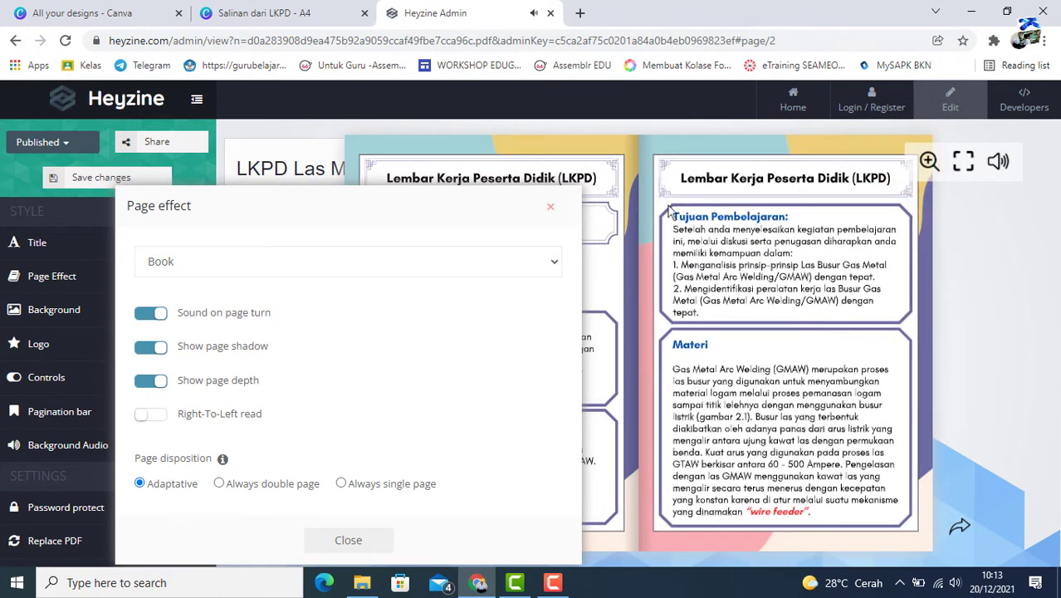
left_click(924, 190)
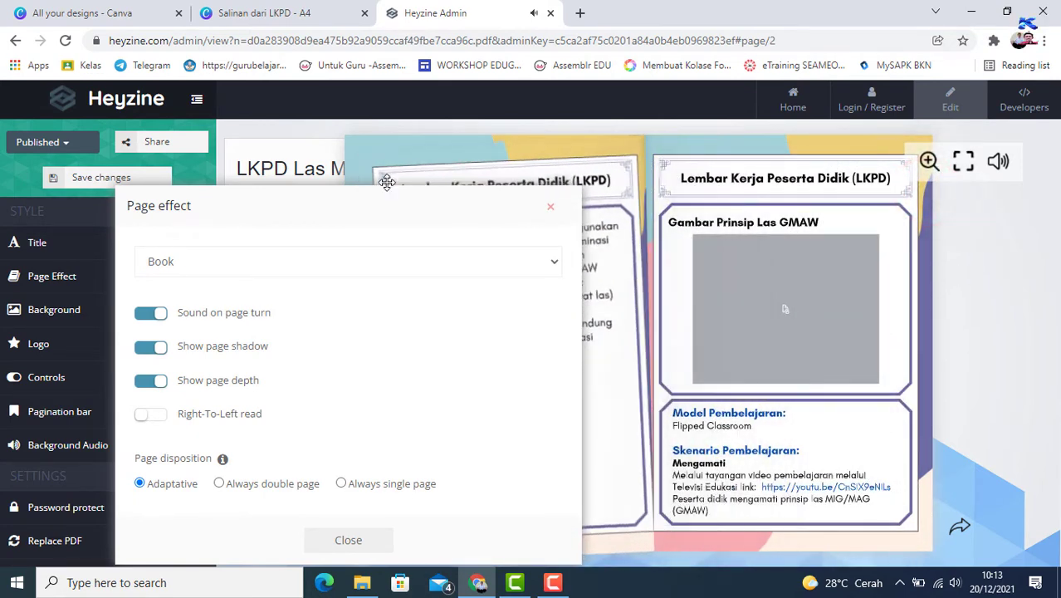
- Set the page effect to Album and preview it by turning pages from the cover to the Evaluasi page
left_click(555, 264)
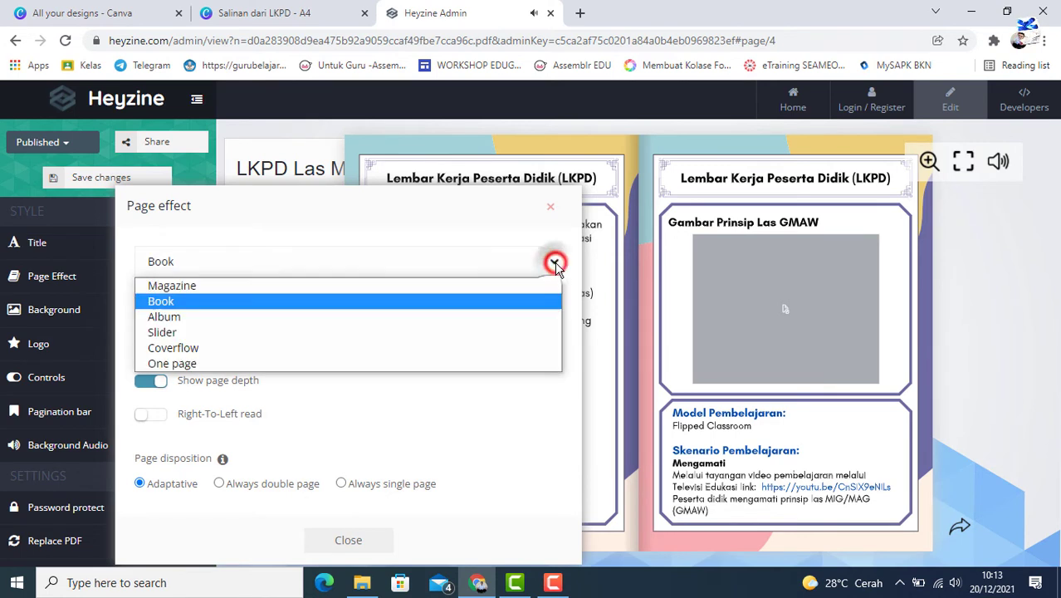
left_click(198, 320)
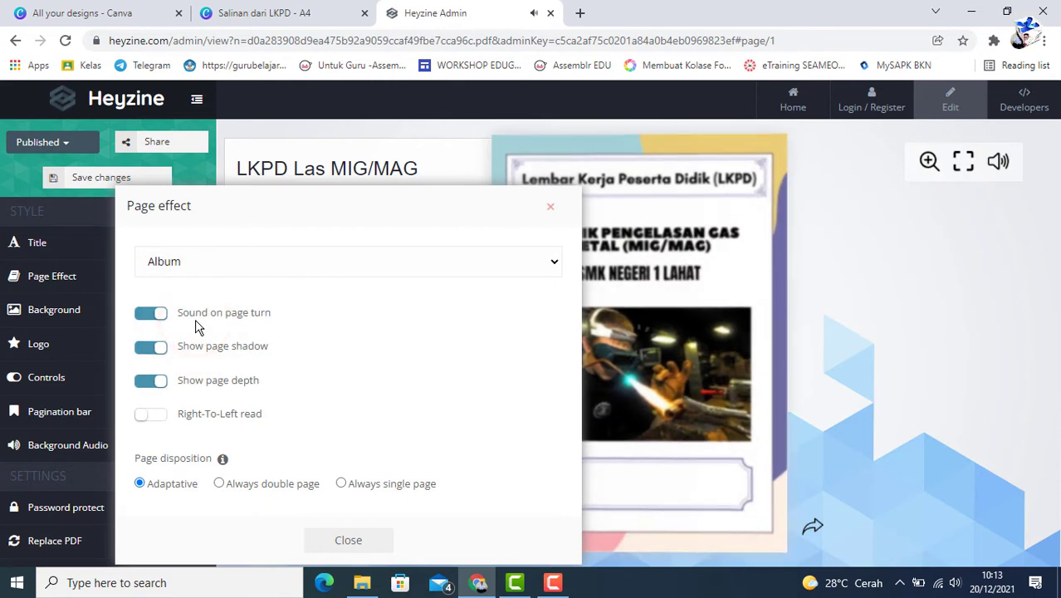
left_click(775, 151)
left_click(774, 149)
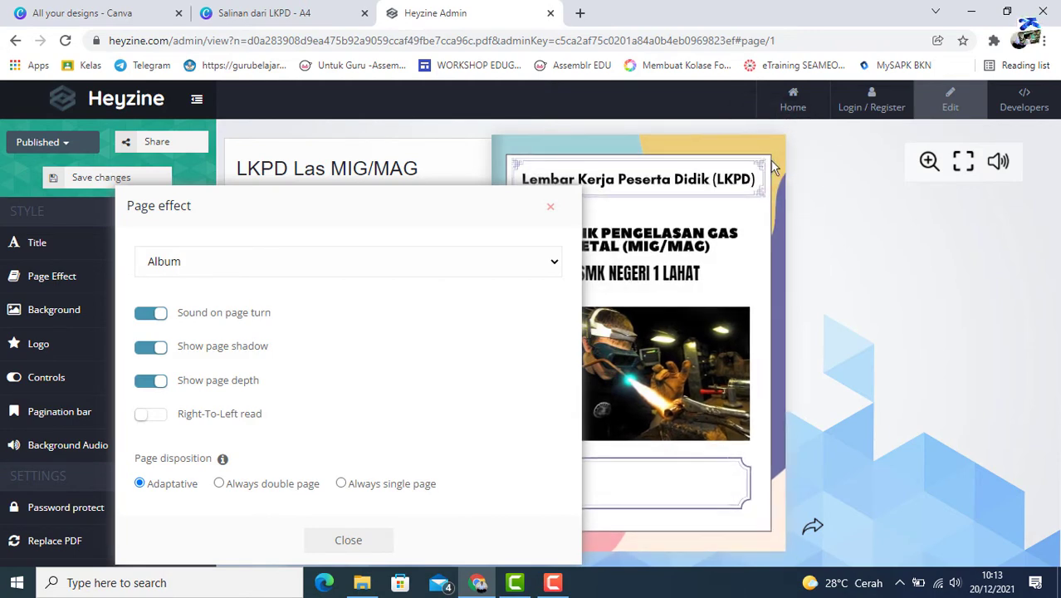
left_click(772, 161)
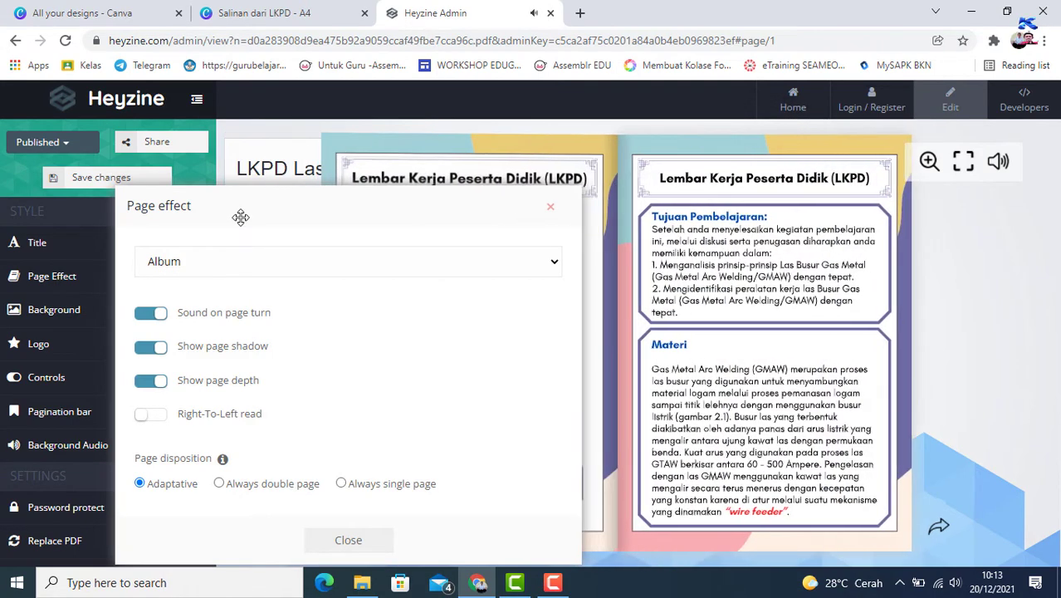
left_click(874, 148)
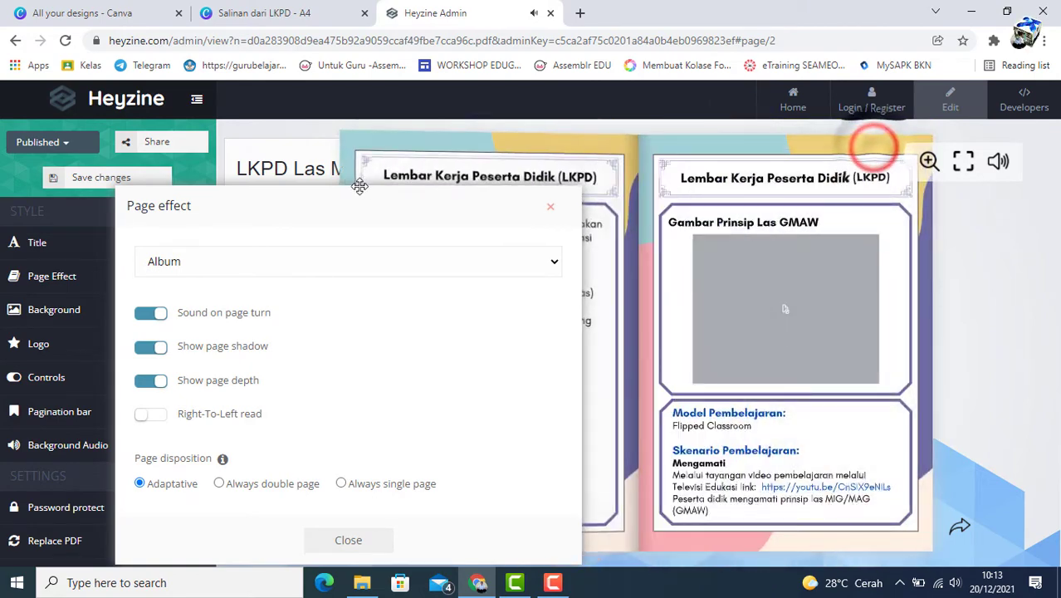
left_click(929, 257)
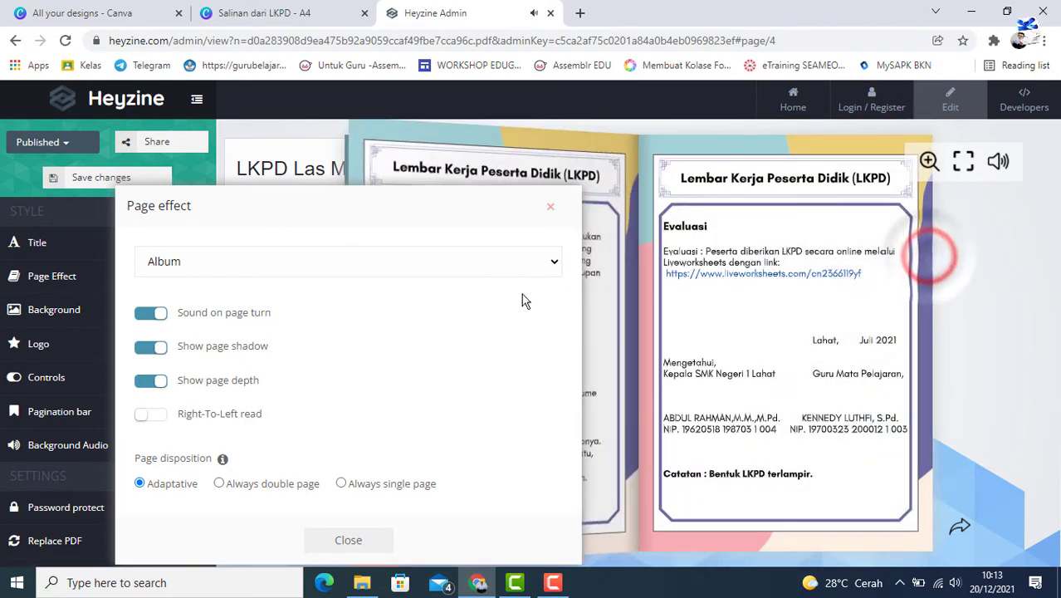
- Turn the remaining pages from the Evaluasi page to the flipbook's last page to examine the Album effect
left_click(900, 267)
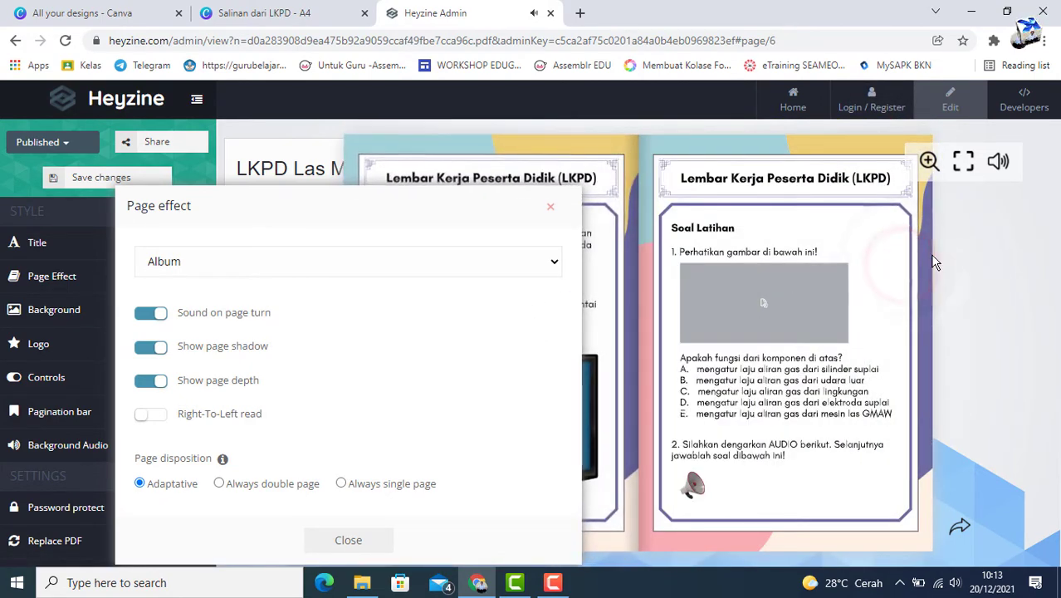
left_click(930, 255)
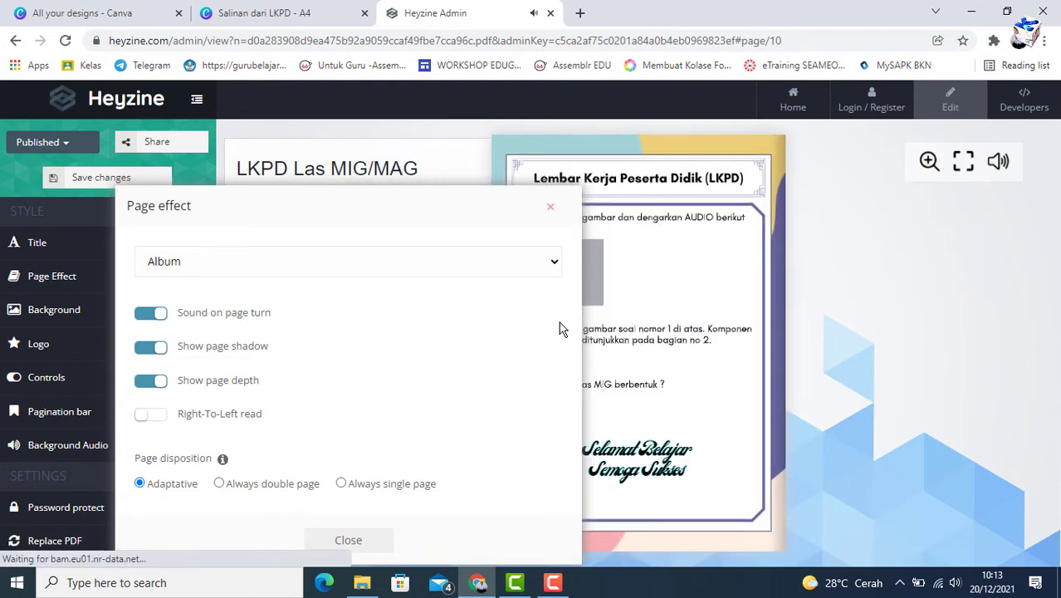
- Set the page effect to Slider and preview it by turning pages from the cover to page 6
left_click(555, 263)
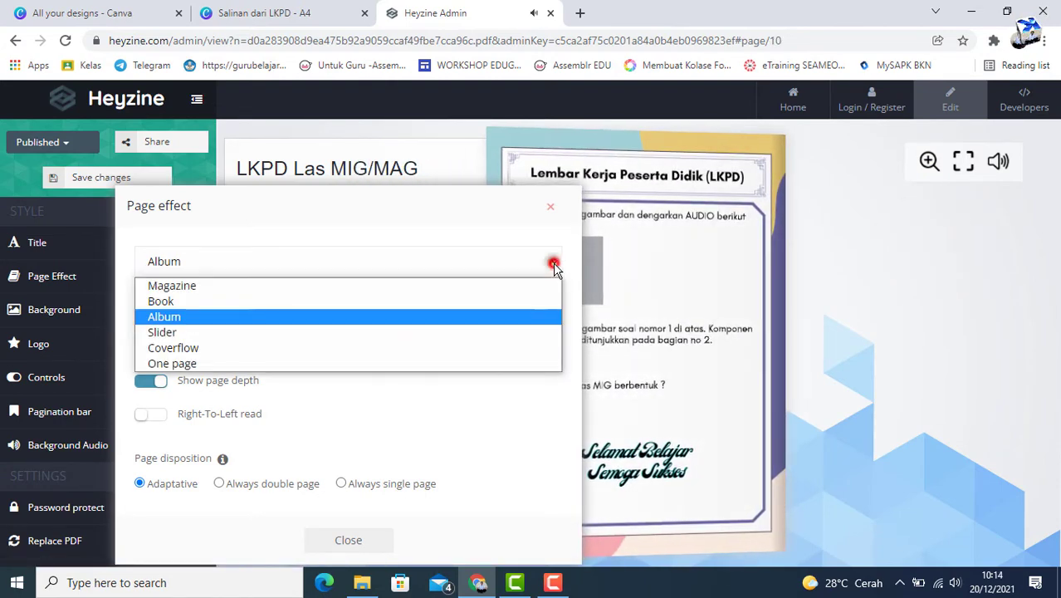
left_click(337, 333)
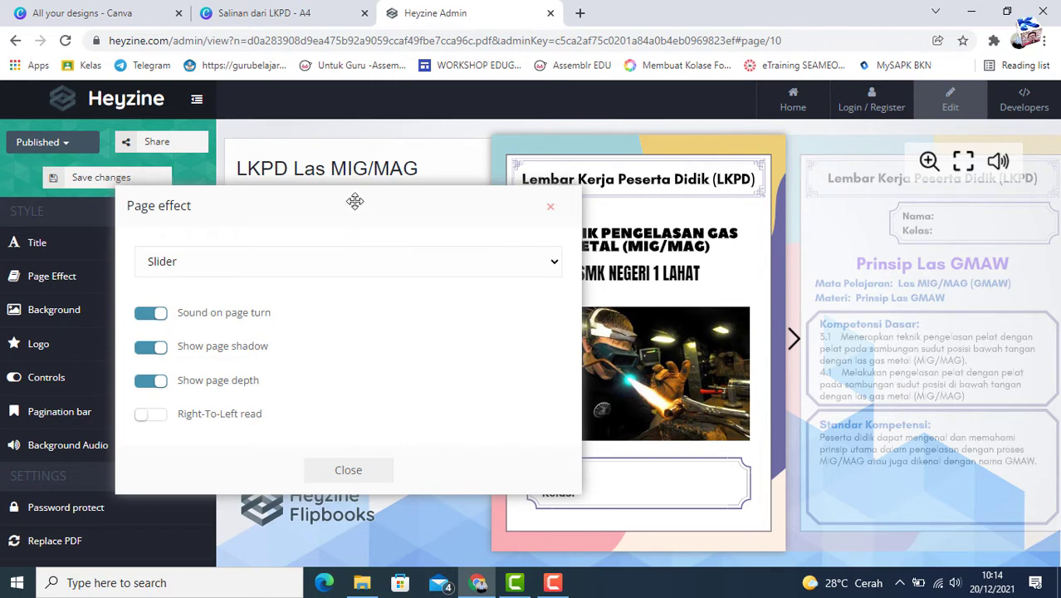
left_click_drag(351, 202, 262, 307)
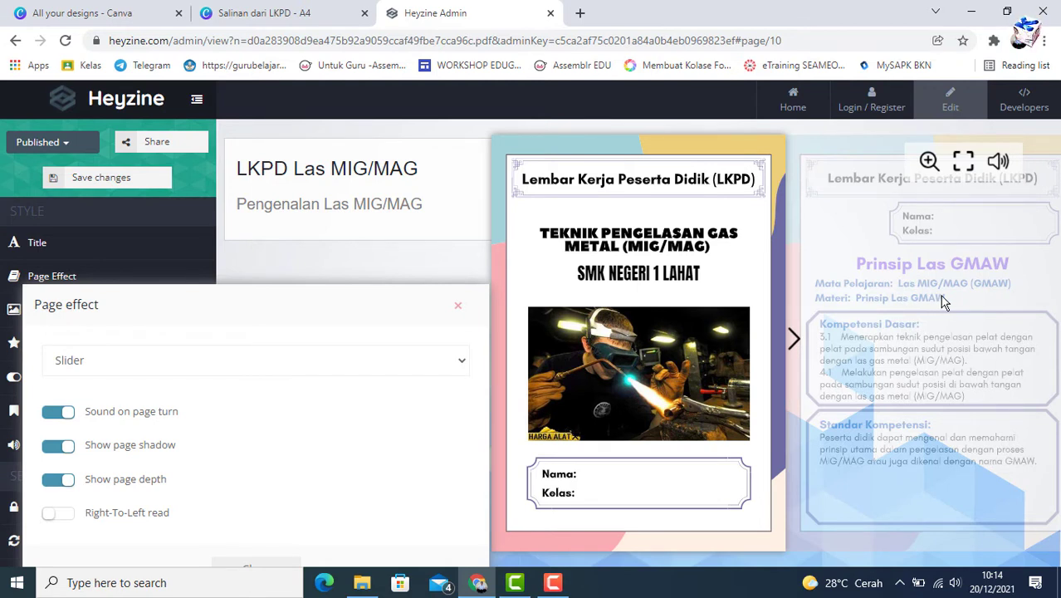
left_click(792, 339)
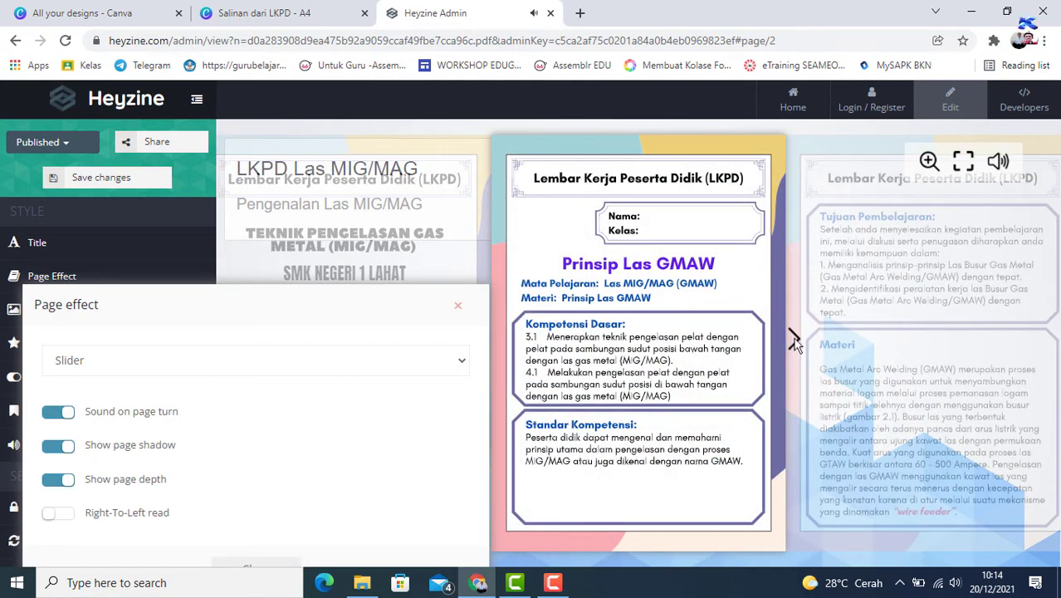
left_click(794, 340)
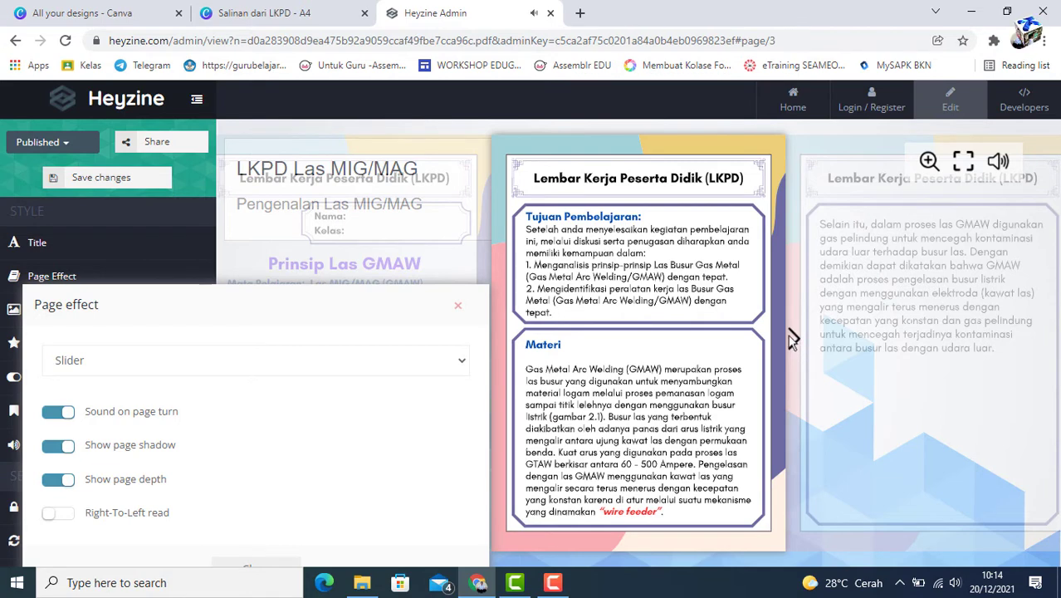
left_click(791, 339)
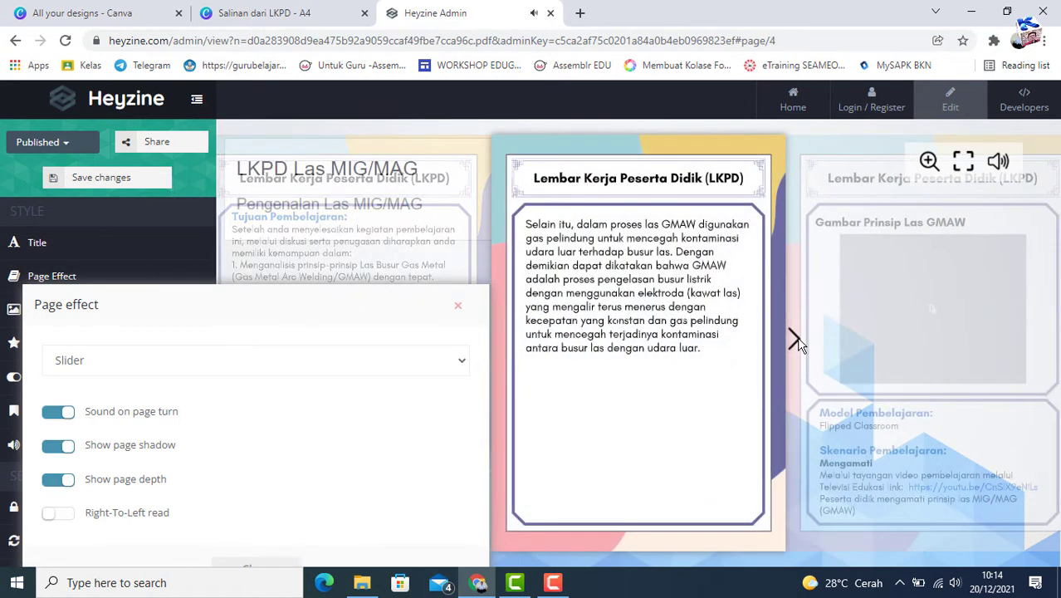
left_click(795, 341)
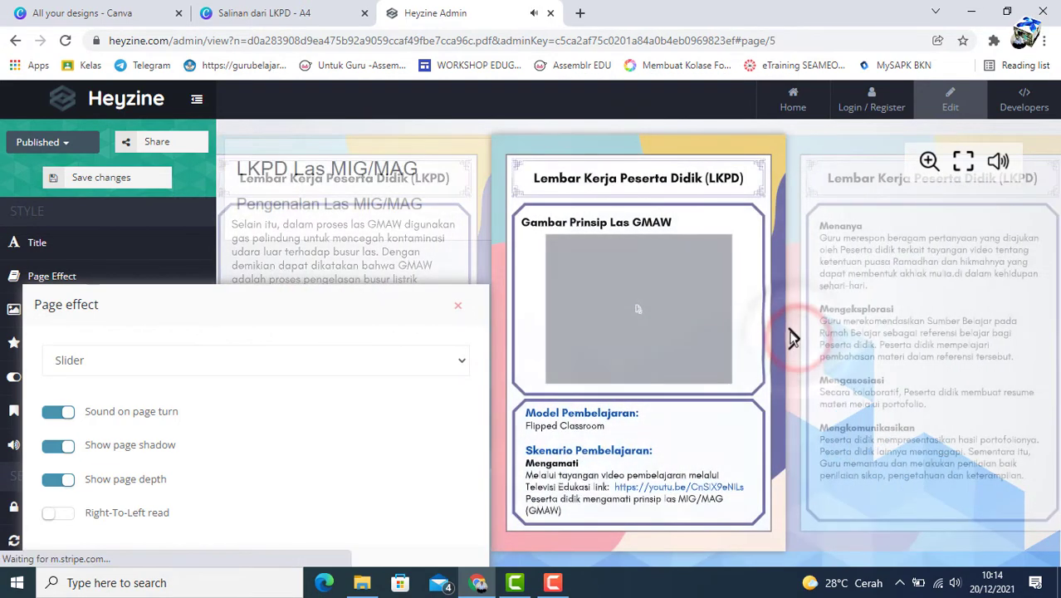
left_click(790, 334)
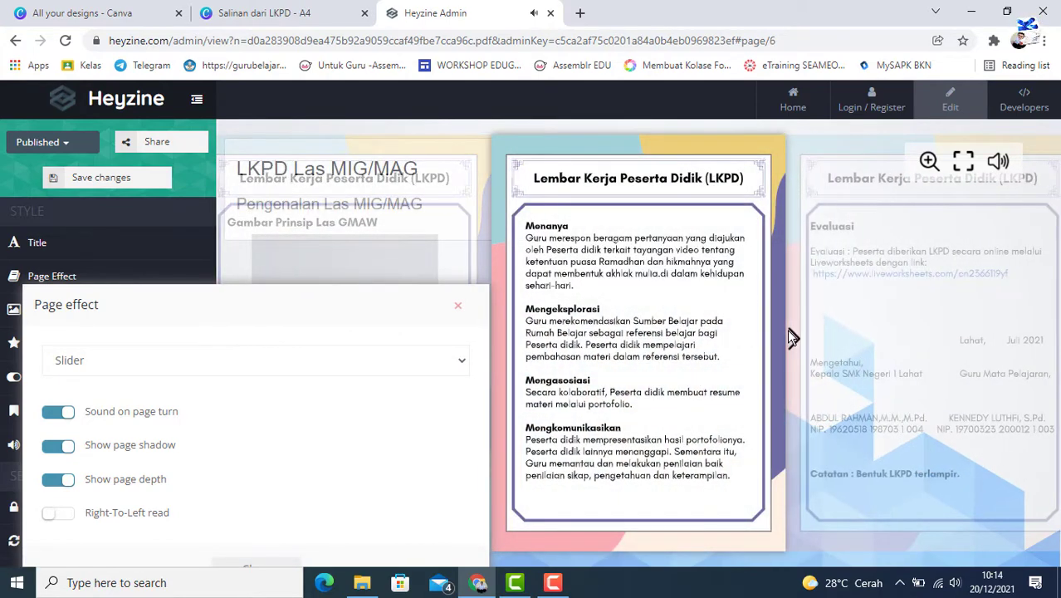
- Set the page effect to Coverflow and preview it by turning pages from the cover to page 4
left_click_drag(317, 300, 370, 154)
left_click(511, 216)
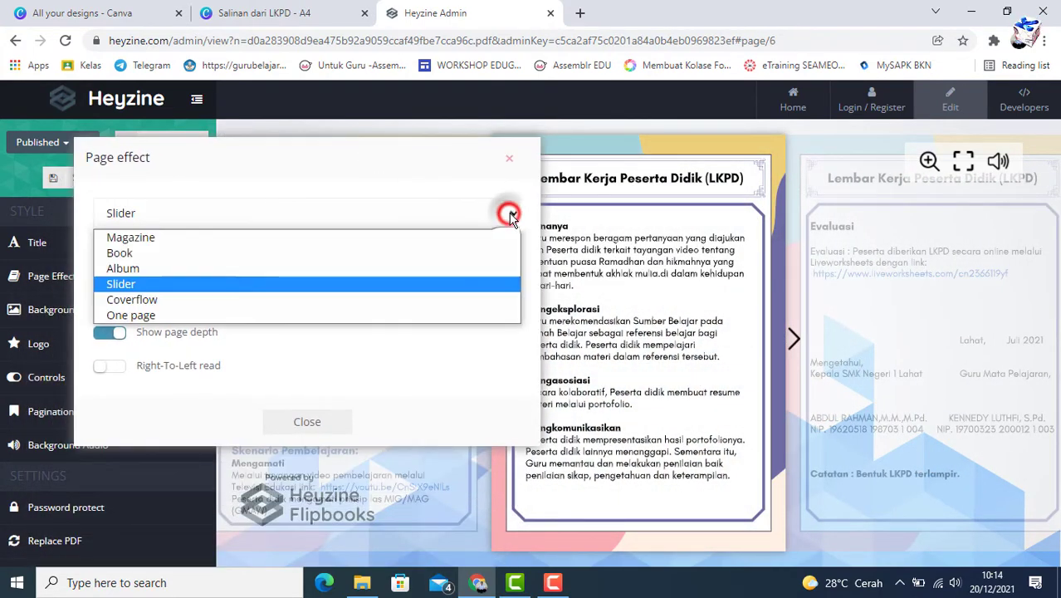
left_click(191, 300)
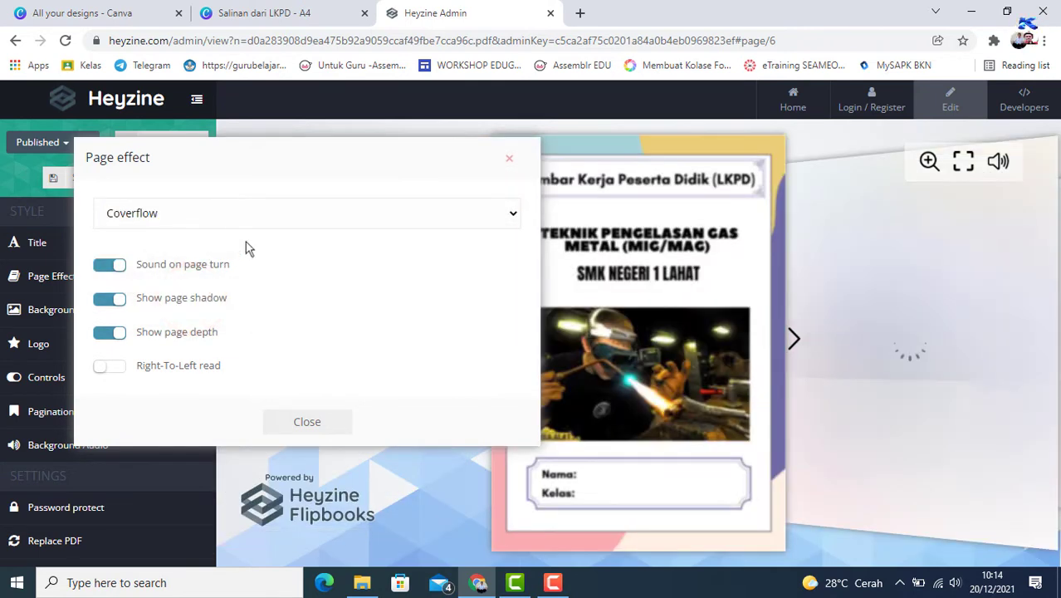
left_click_drag(324, 156, 316, 331)
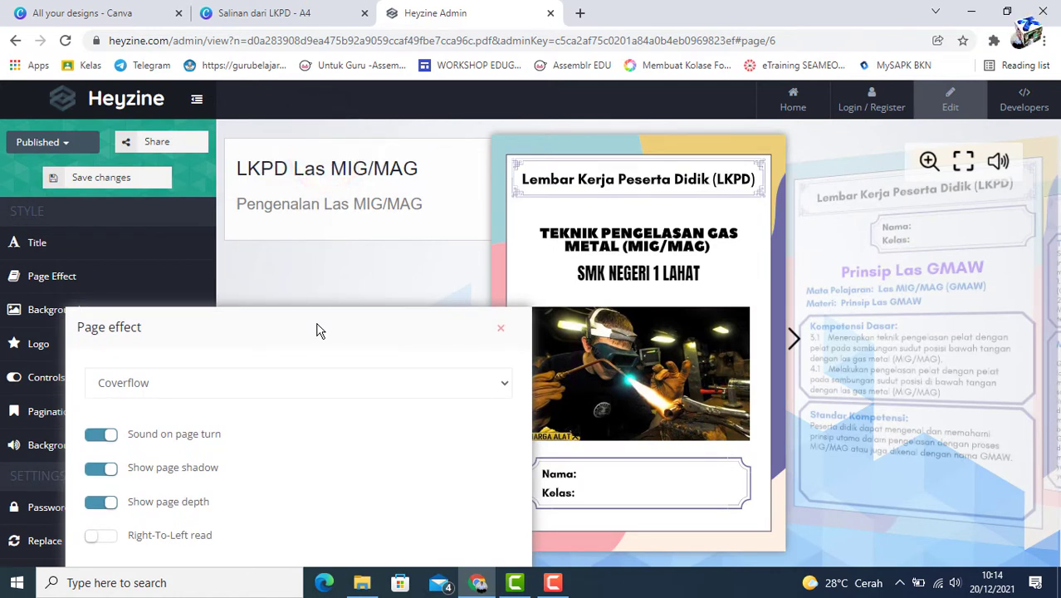
left_click(793, 340)
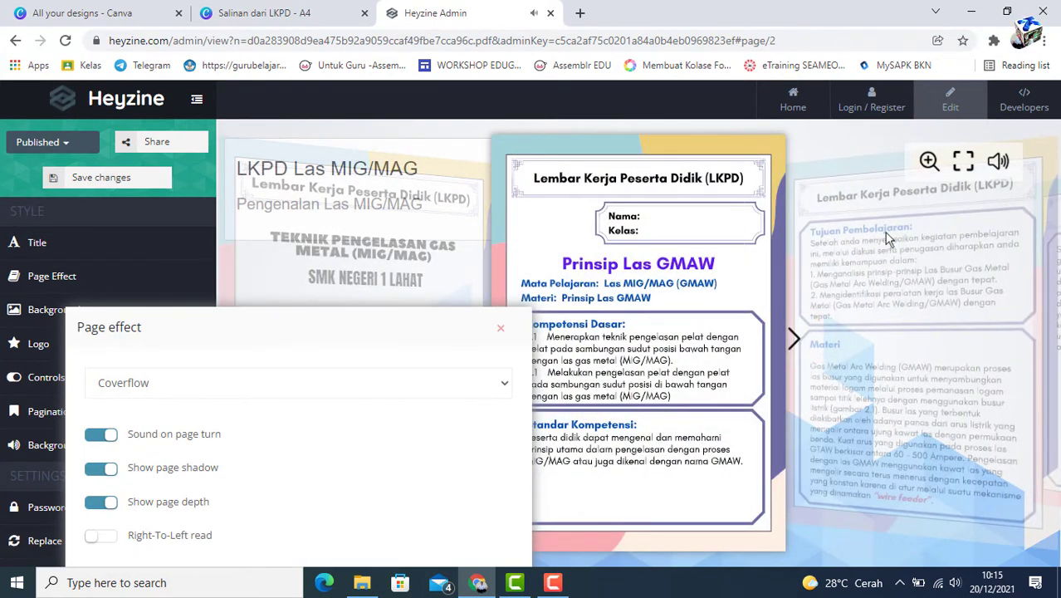
left_click(793, 341)
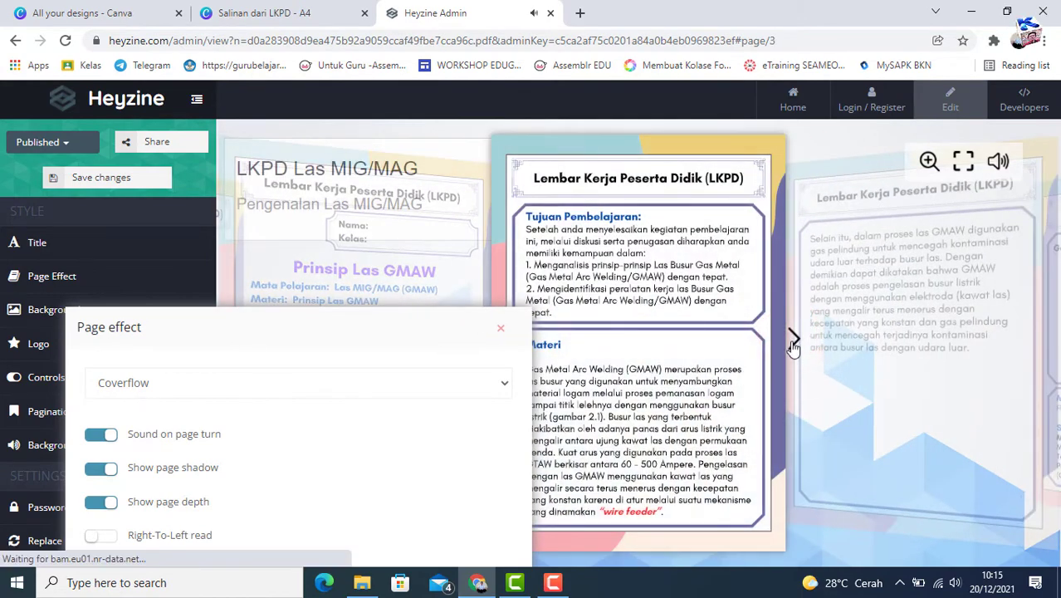
left_click(793, 341)
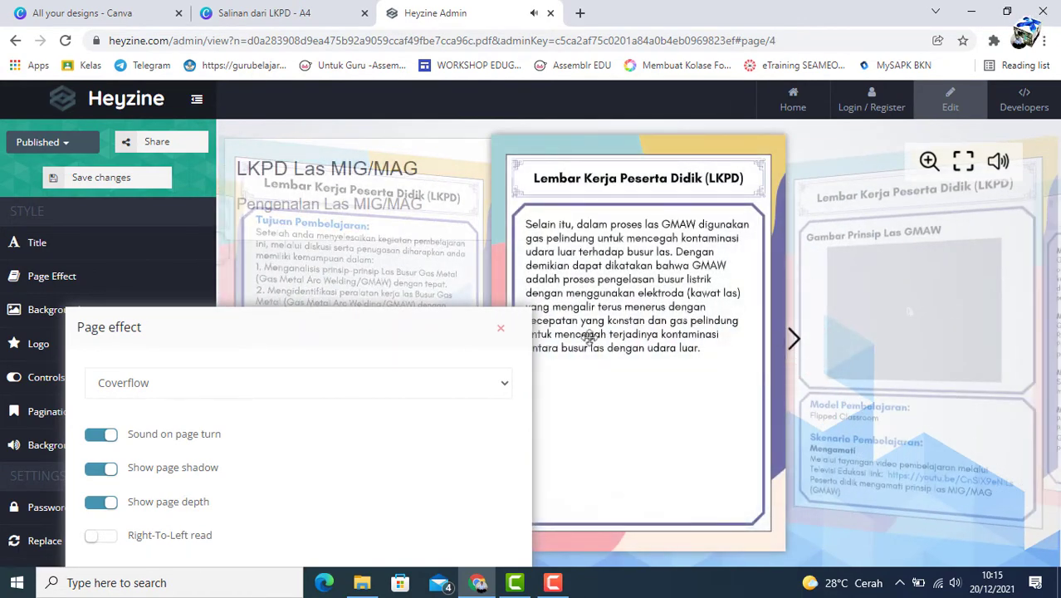
- Set the page effect to One page and preview it by turning pages from the cover to page 6
left_click_drag(327, 328, 387, 222)
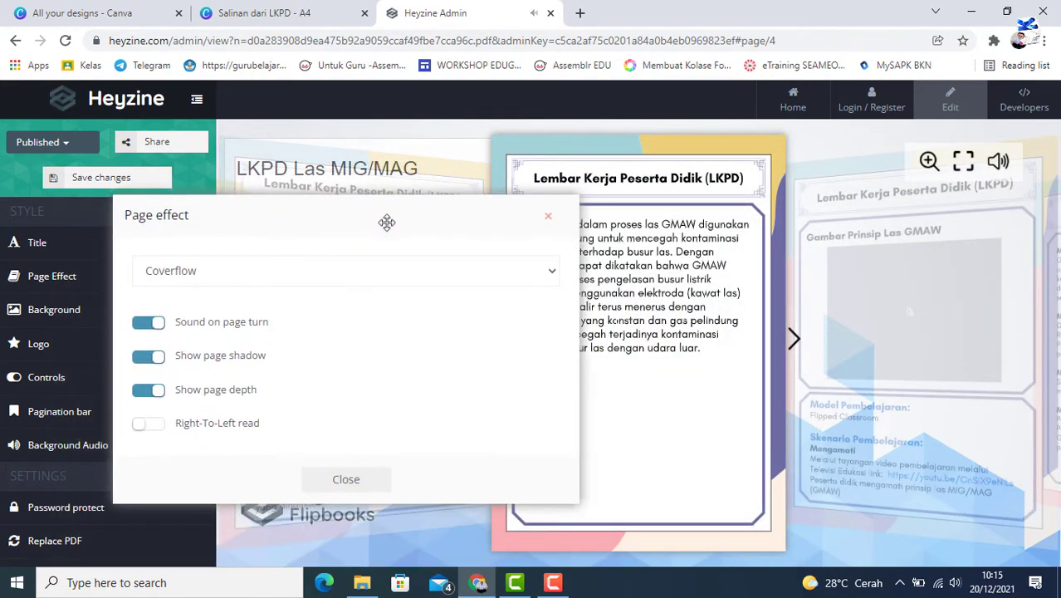
left_click(547, 274)
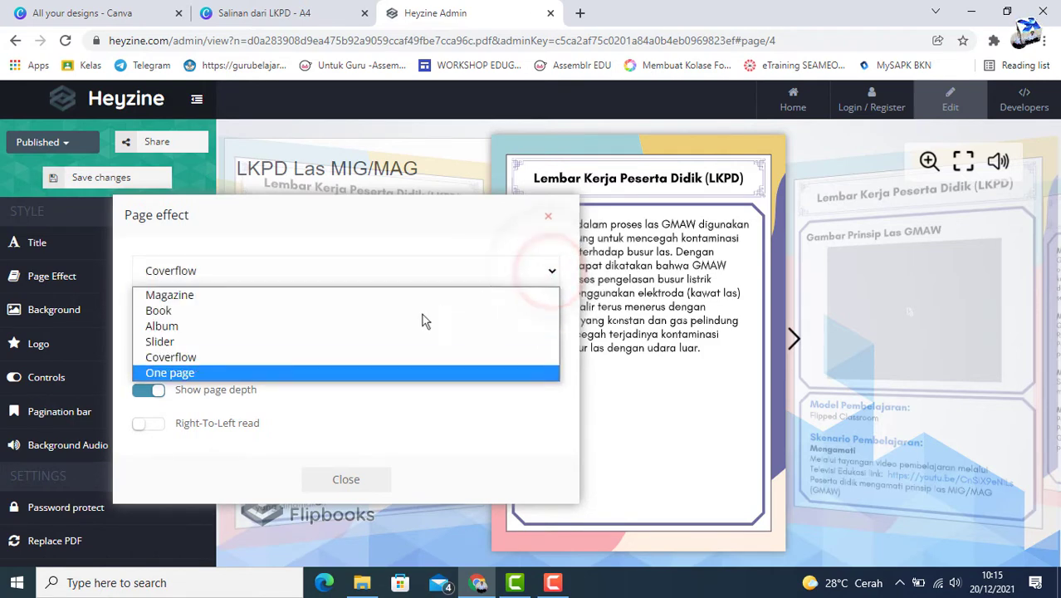
left_click(257, 374)
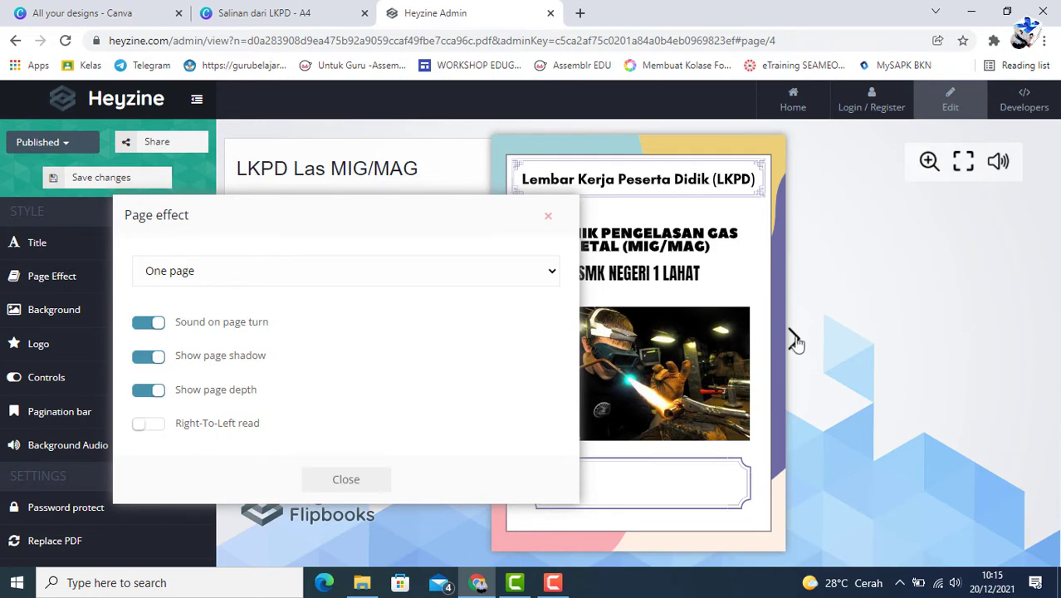
left_click(796, 341)
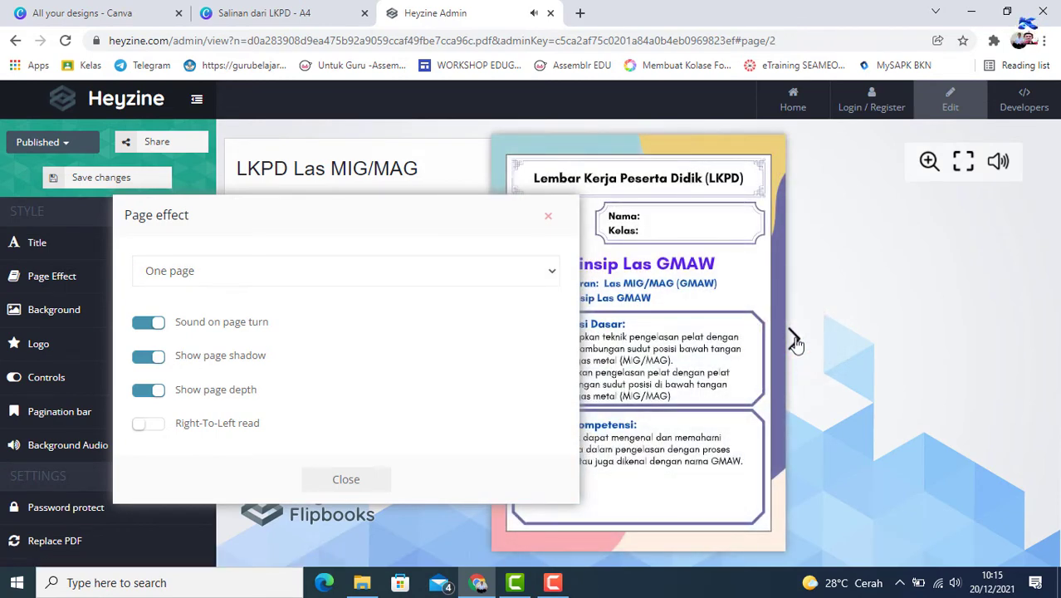
left_click(795, 341)
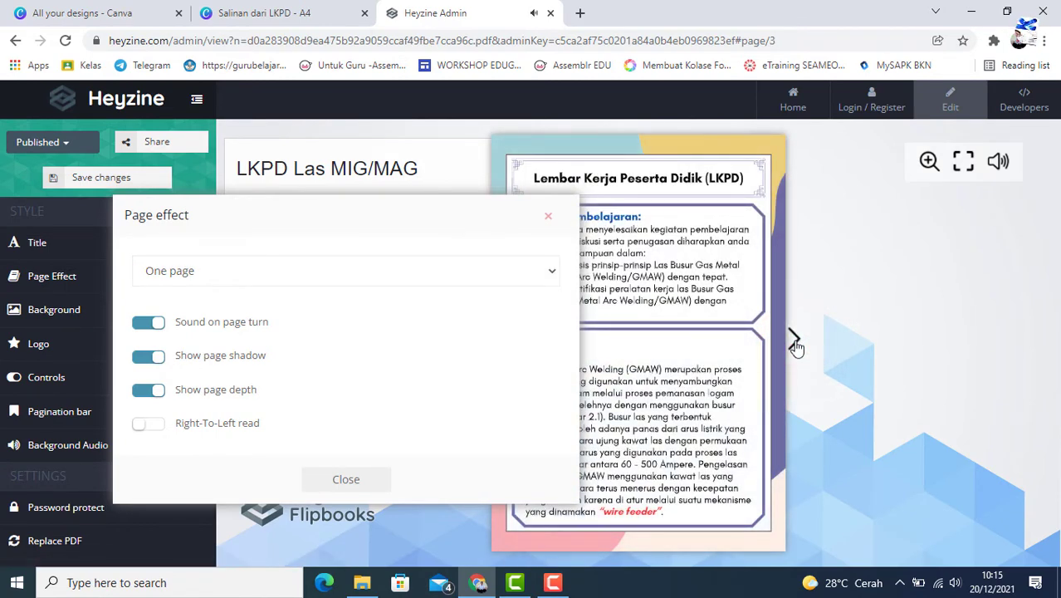
left_click(795, 341)
left_click(795, 341)
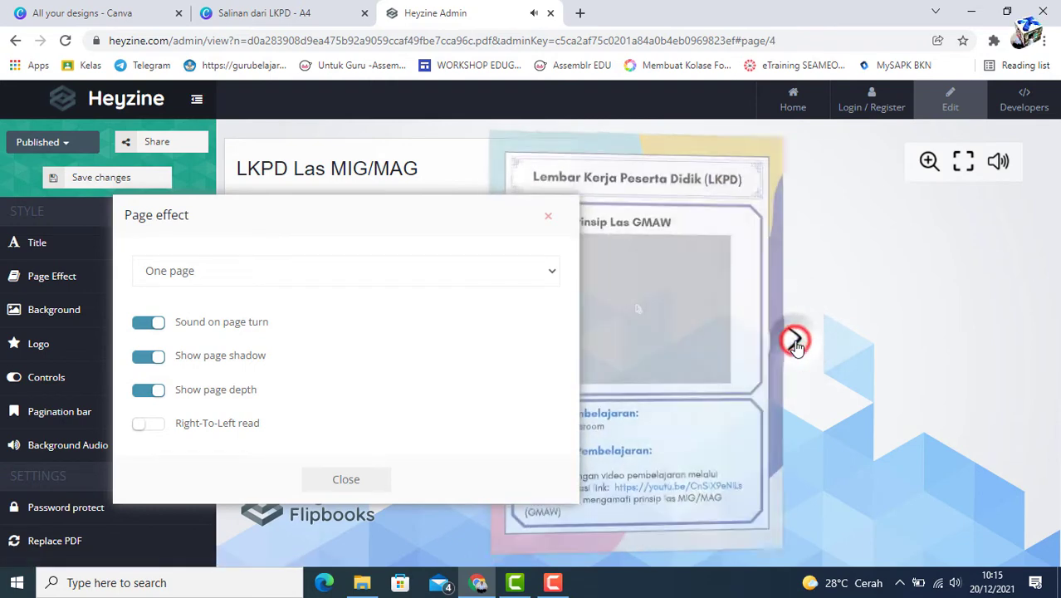
left_click(795, 342)
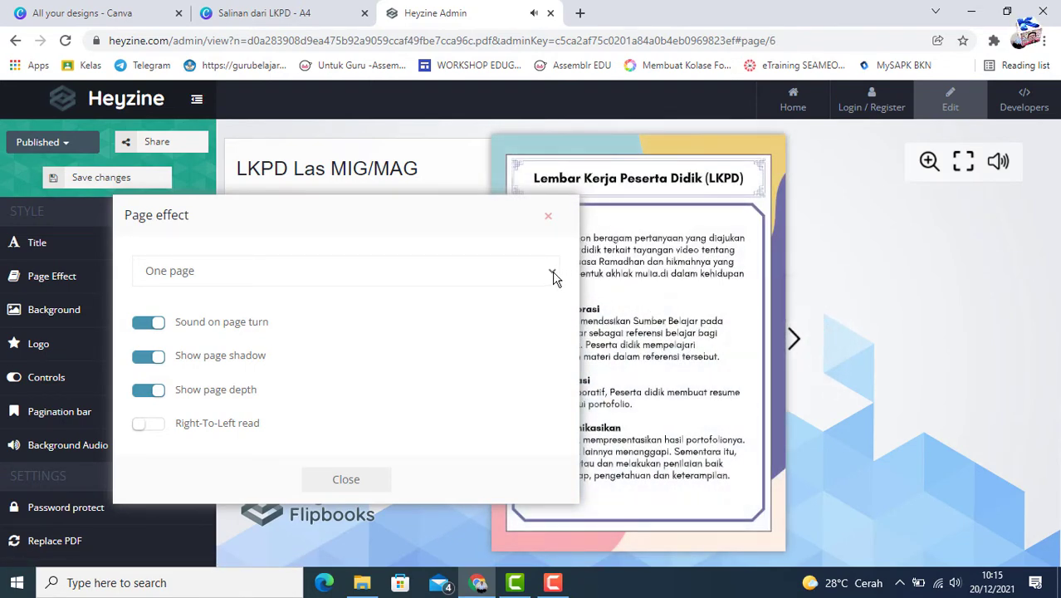
- Set the page effect to Book and try it by turning pages to the Evaluasi page and back to the cover
left_click(551, 274)
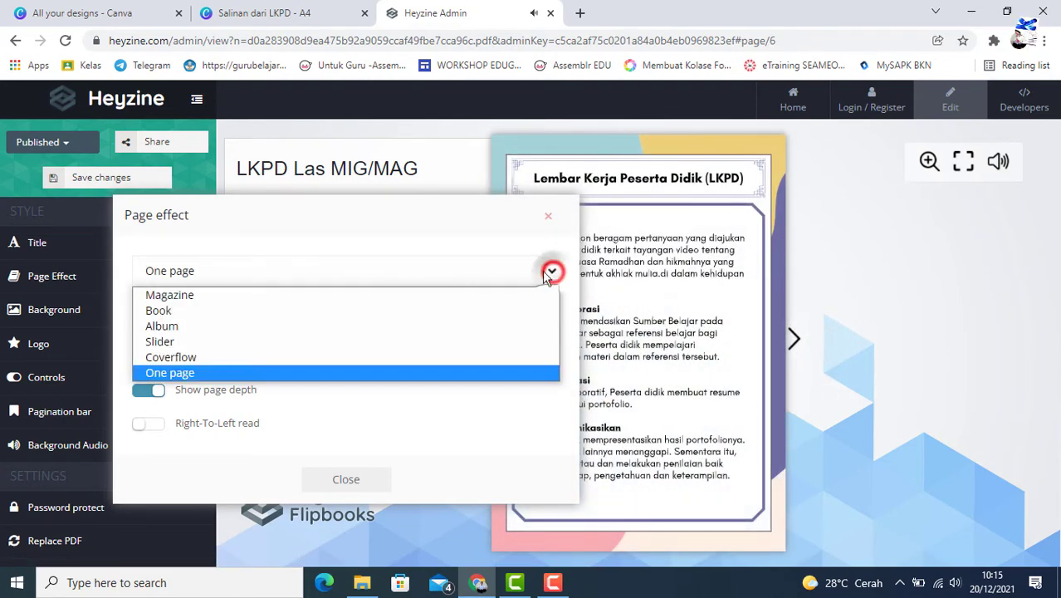
left_click(208, 310)
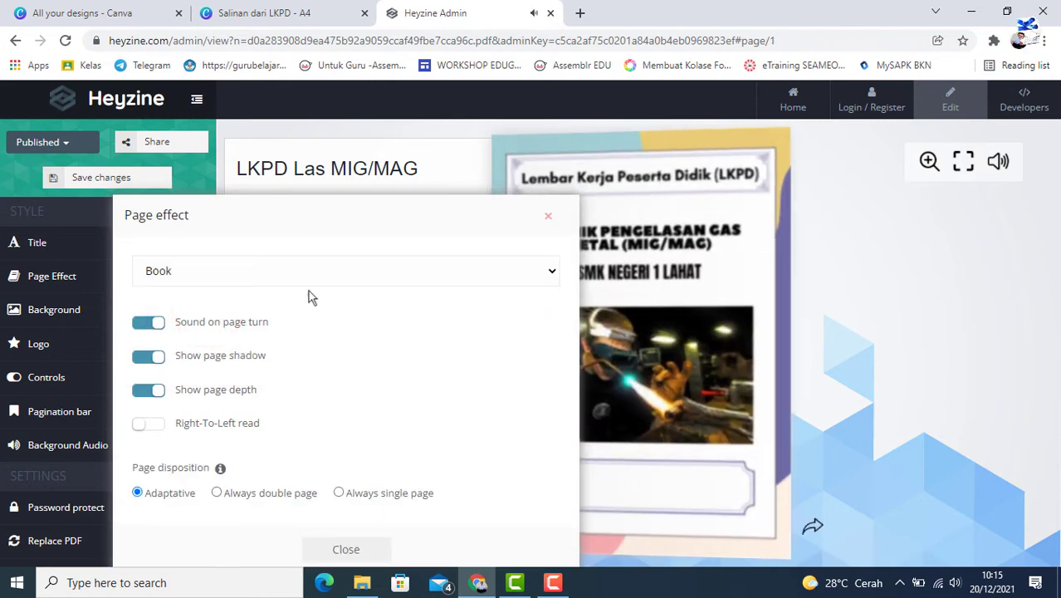
left_click(767, 198)
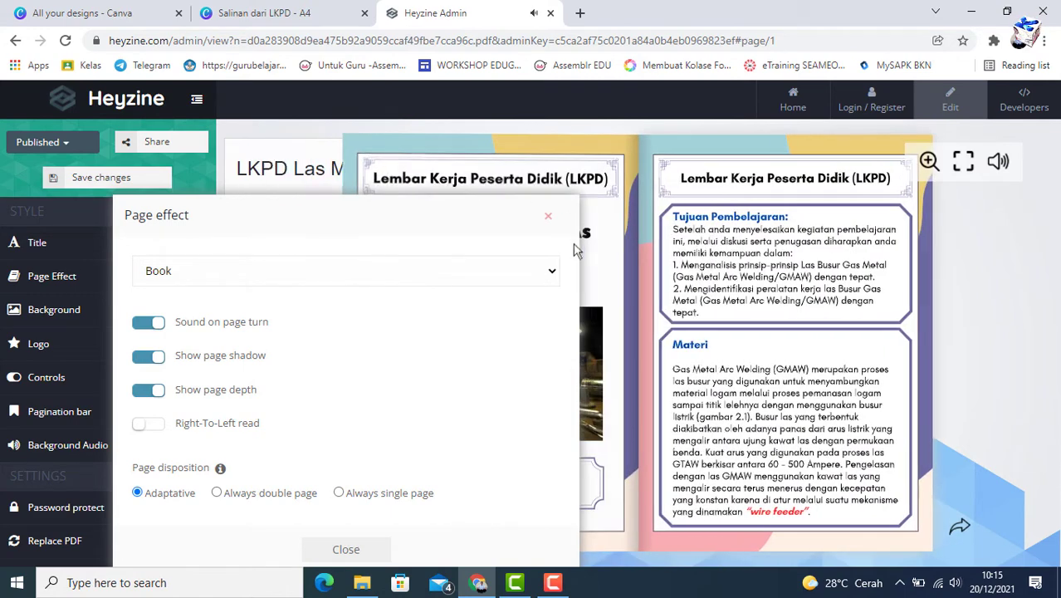
left_click(887, 206)
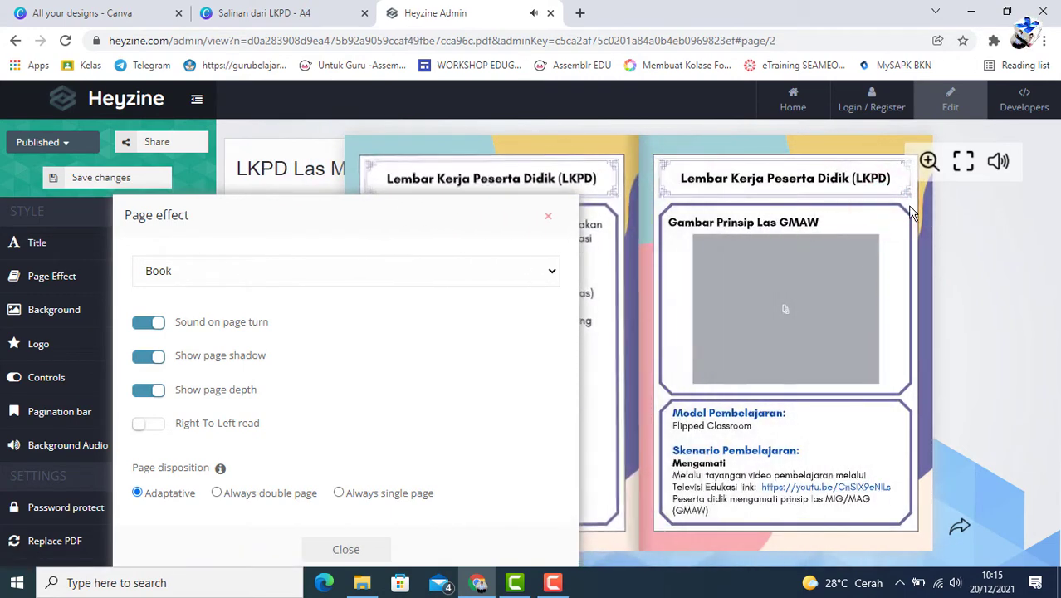
left_click(910, 209)
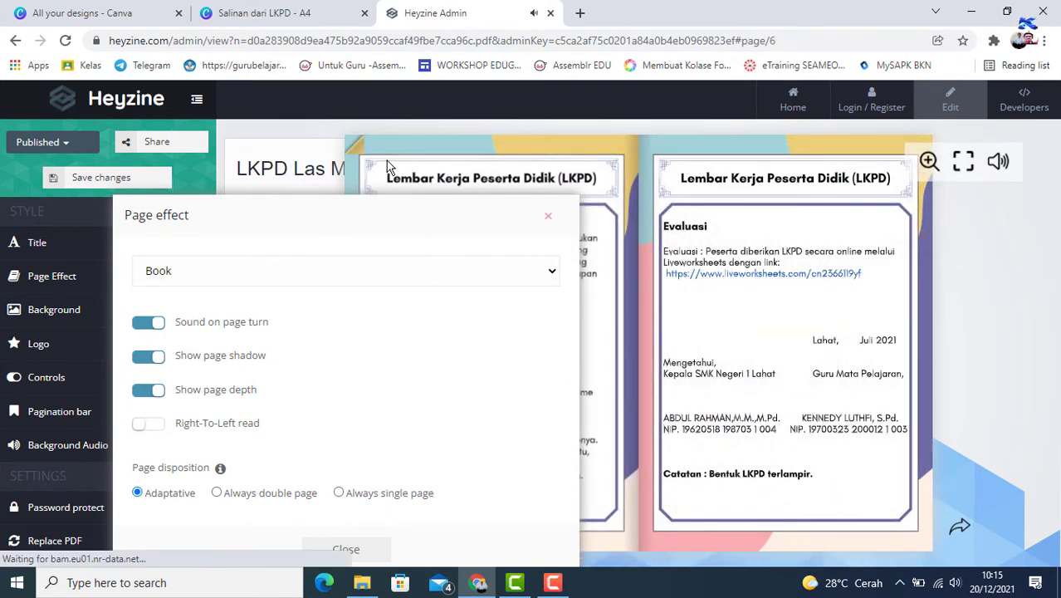
left_click(388, 164)
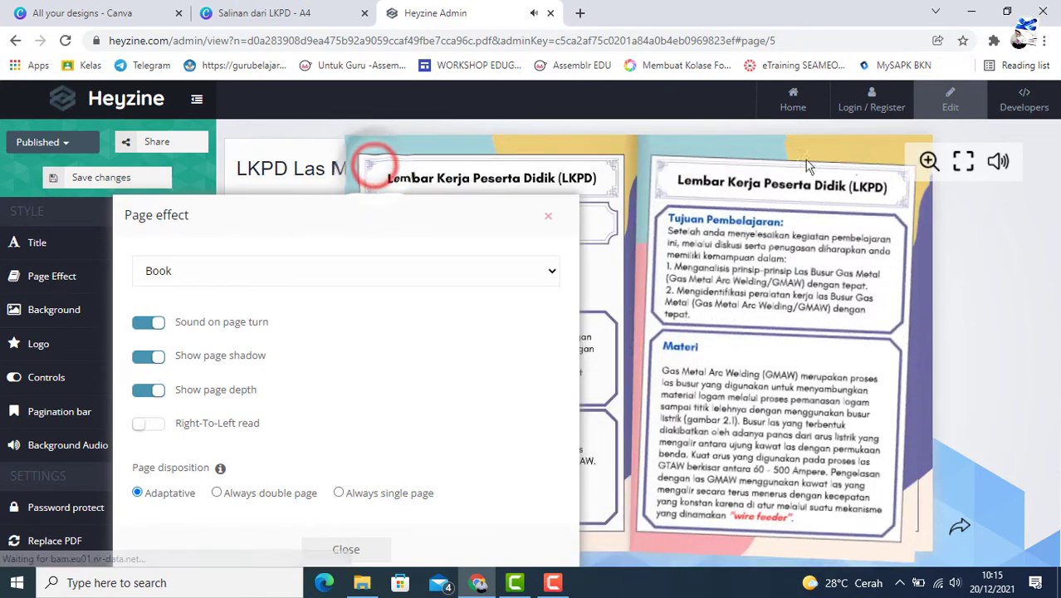
left_click_drag(379, 161, 772, 256)
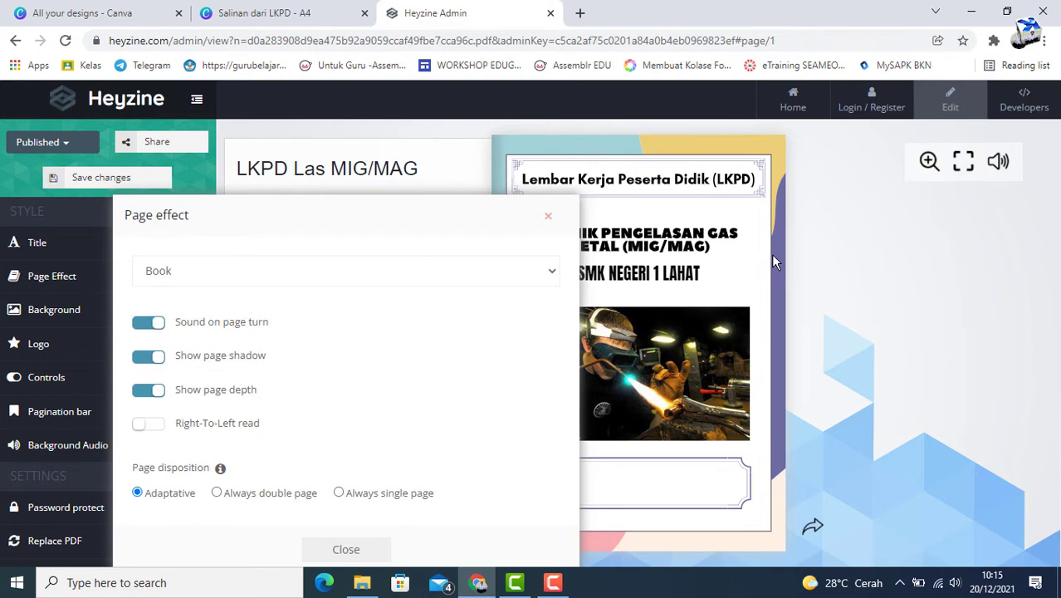
- Test page turning with Sound on page turn disabled, and compare it with the sound enabled again up to the Soal Latihan page
left_click(143, 324)
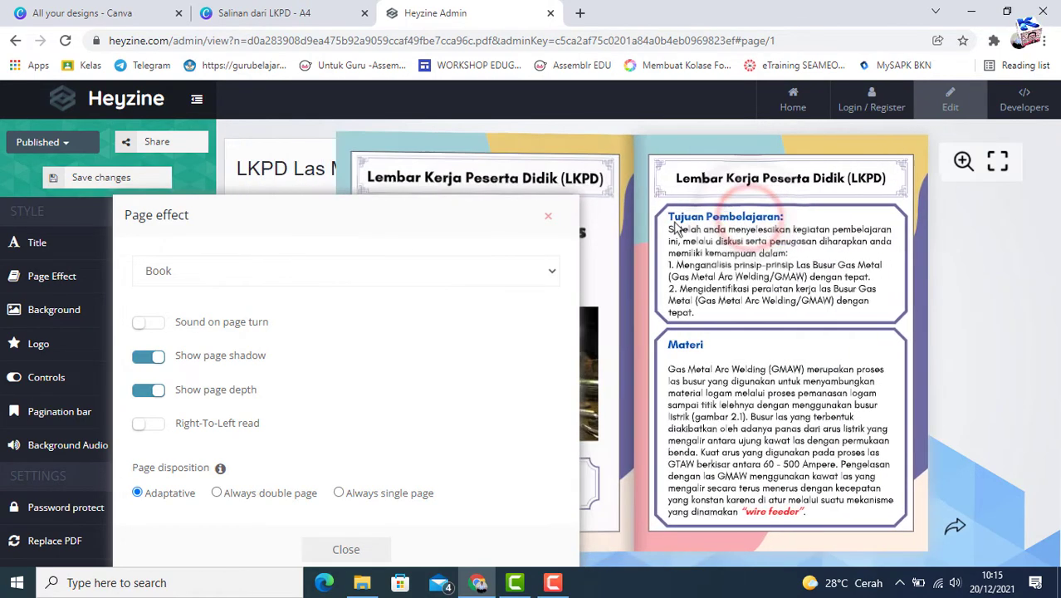
left_click_drag(923, 178, 525, 235)
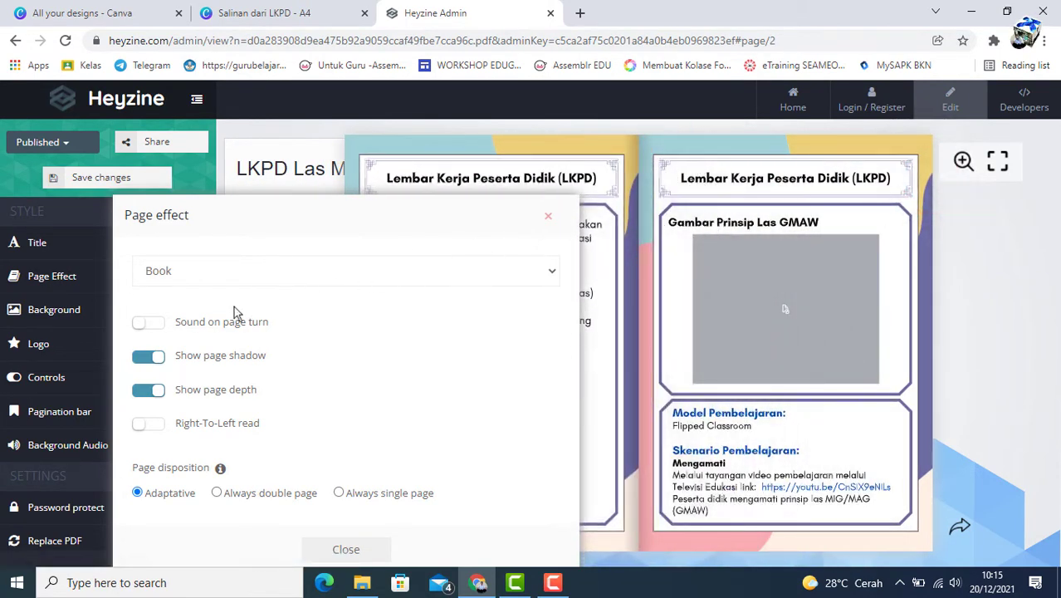
left_click(146, 322)
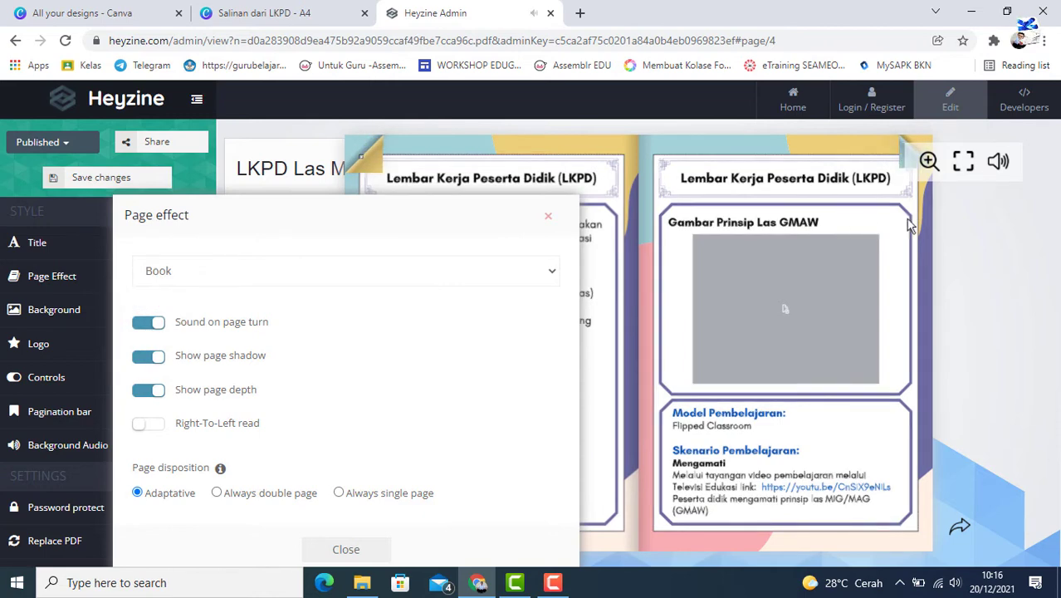
left_click_drag(914, 216, 561, 260)
left_click_drag(908, 249, 520, 289)
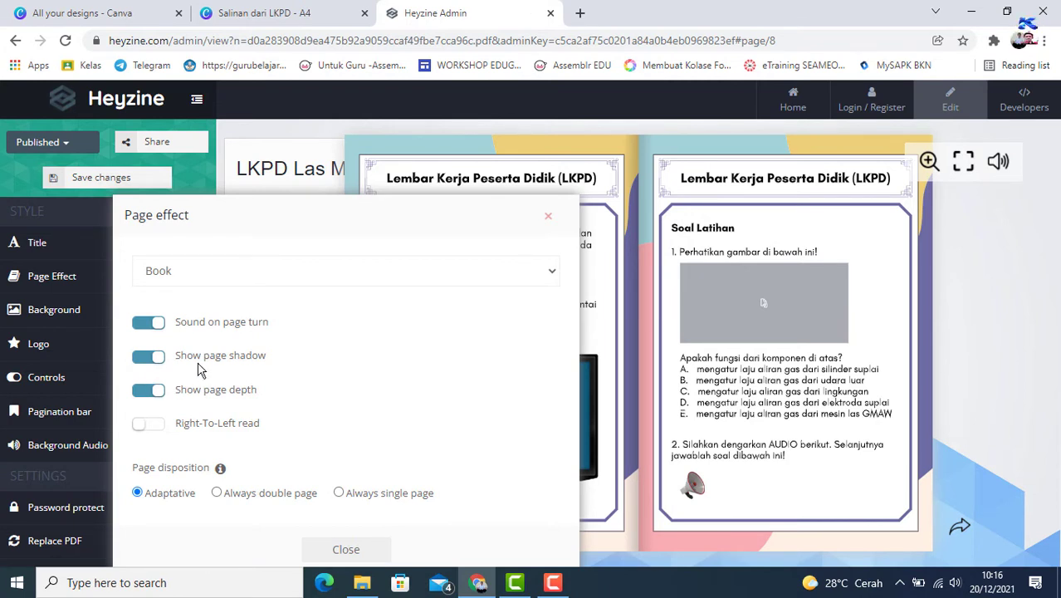
- Turn off the page shadow for the Book effect
left_click(148, 359)
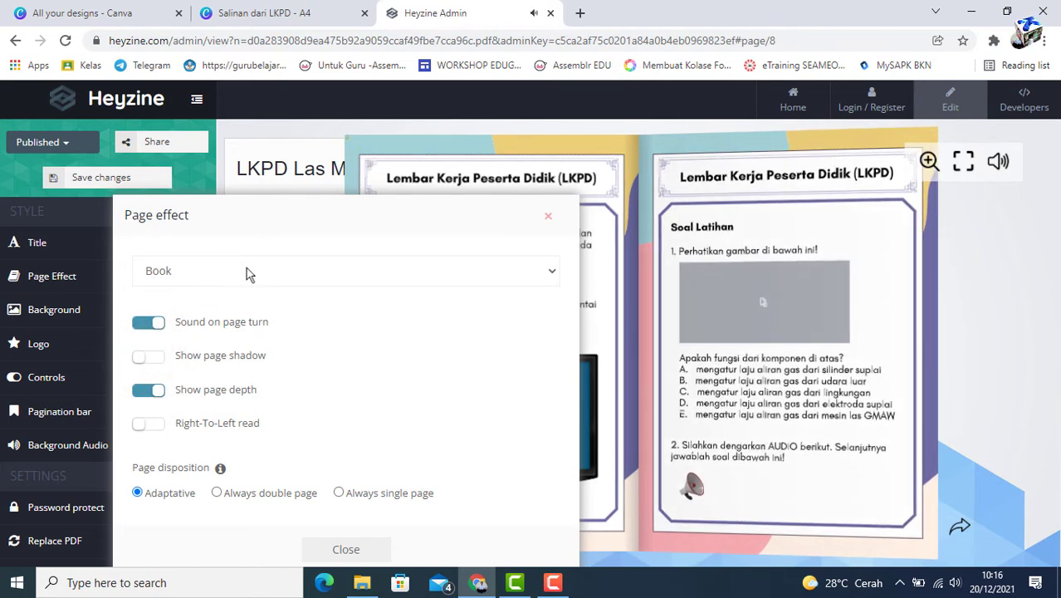
- Turn to the last page without the page shadow, and re-enable Show page shadow for the Book effect, closing the page effect settings
mouse_move(375, 149)
left_mouse_down()
mouse_move(782, 182)
mouse_move(1007, 181)
mouse_move(678, 225)
left_mouse_up()
mouse_move(911, 165)
left_mouse_down()
mouse_move(450, 184)
mouse_move(957, 170)
mouse_move(874, 169)
left_mouse_up()
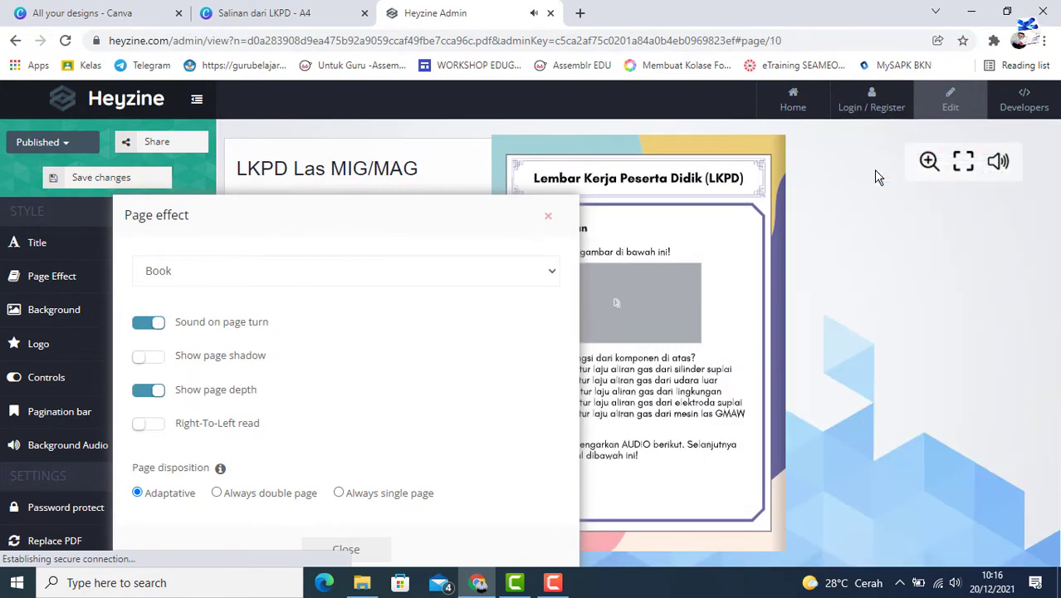
left_click(158, 359)
left_click(650, 232)
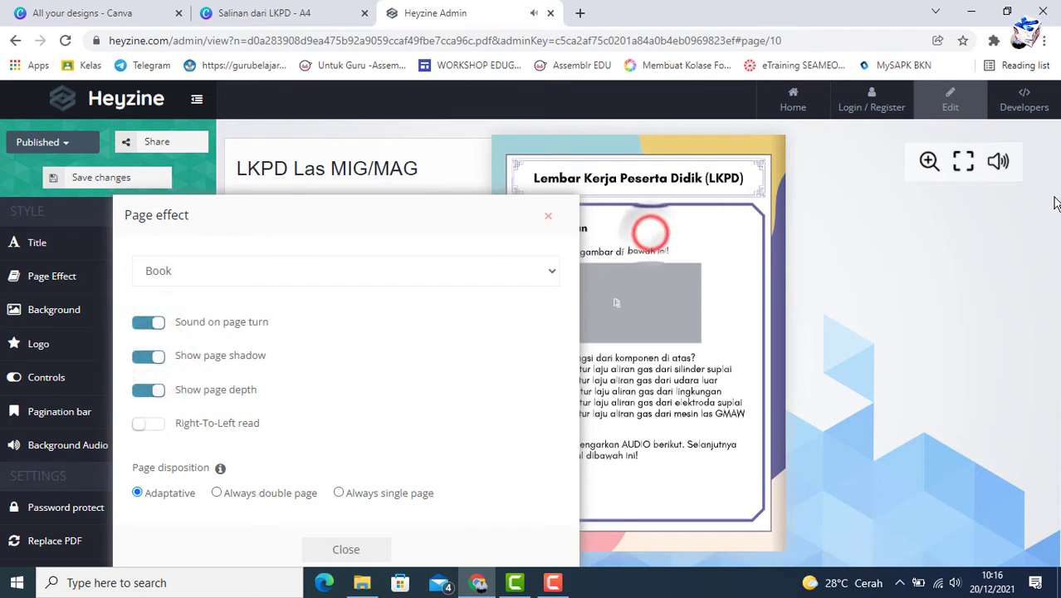
left_click(785, 158)
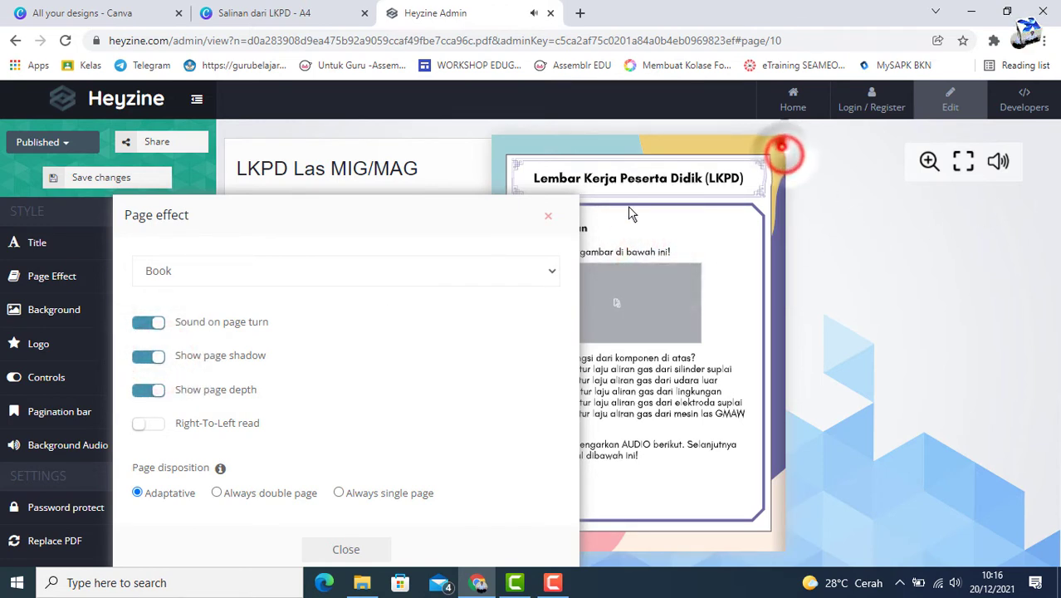
left_click(682, 204)
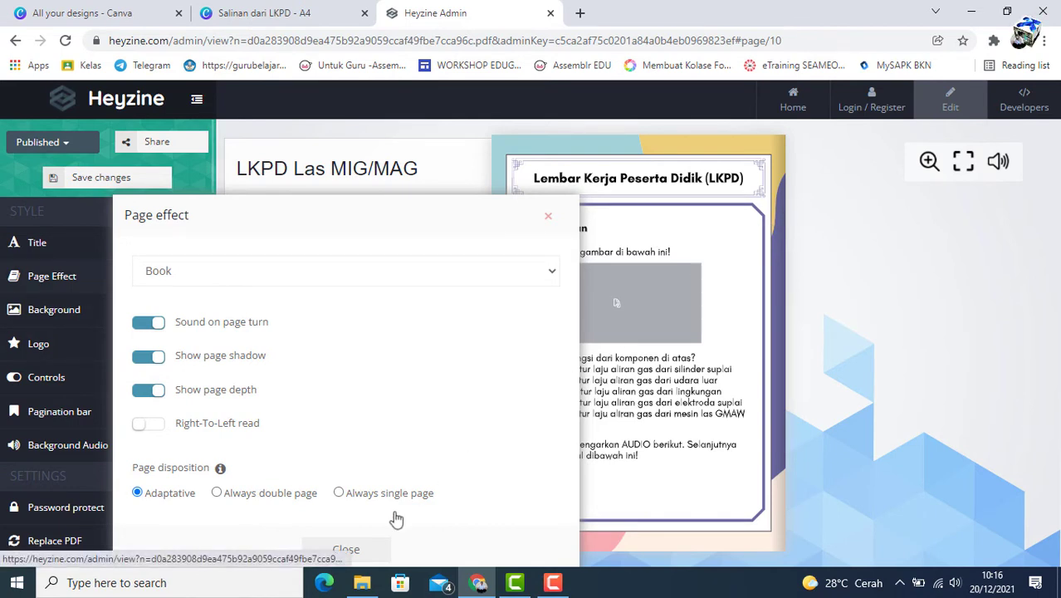
left_click(345, 550)
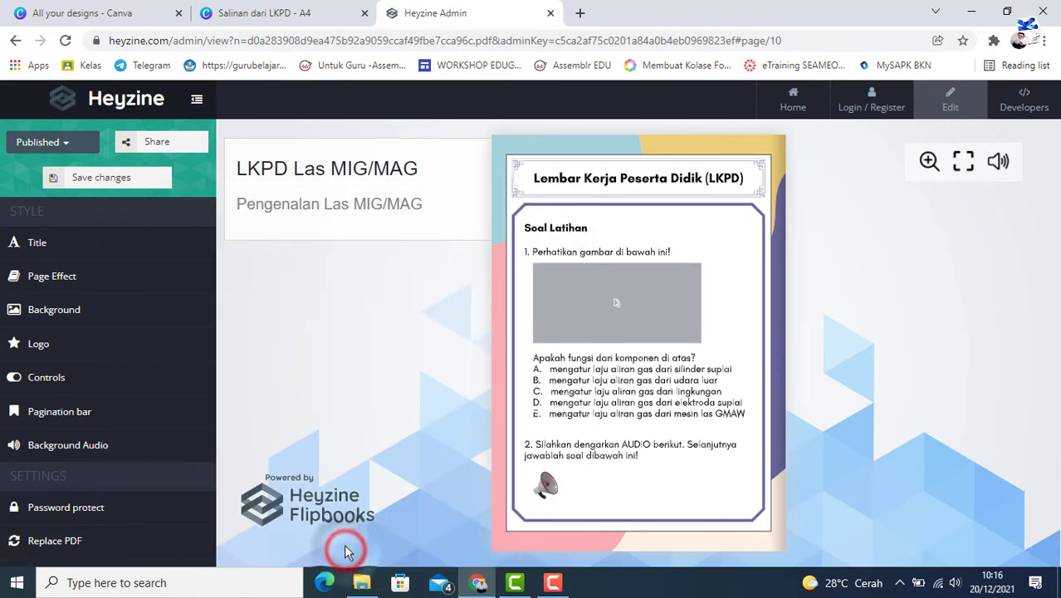
left_click(73, 277)
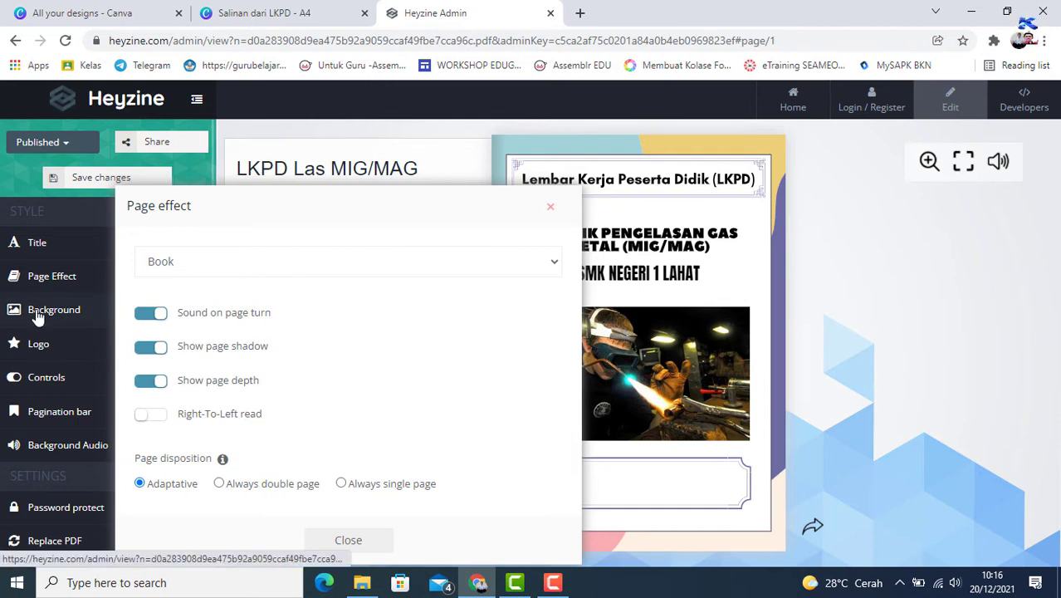
left_click(348, 539)
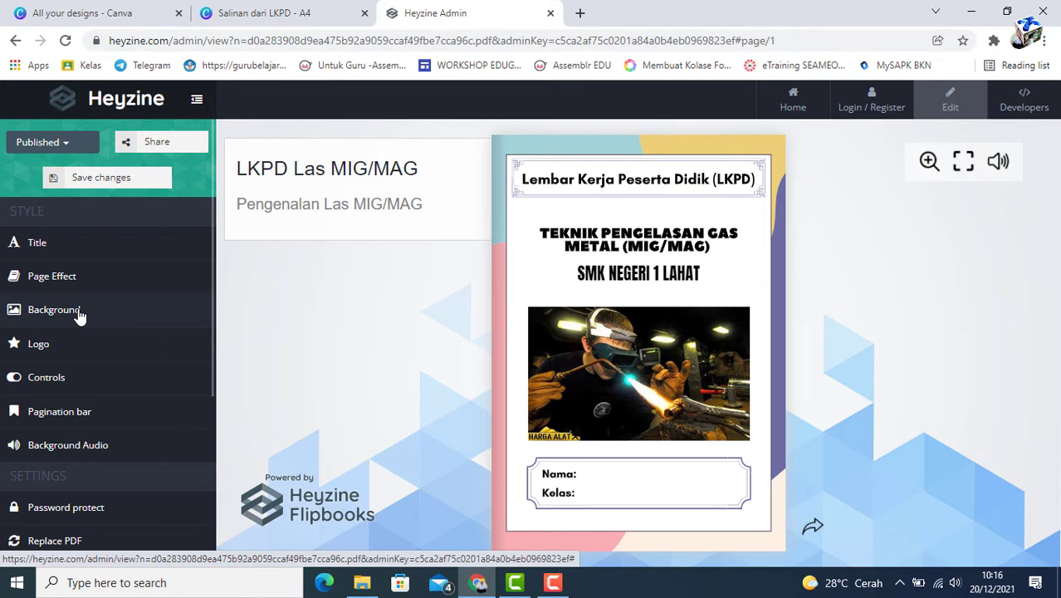
- Open the flipbook's background settings and browse the gallery of preset images
left_click(78, 313)
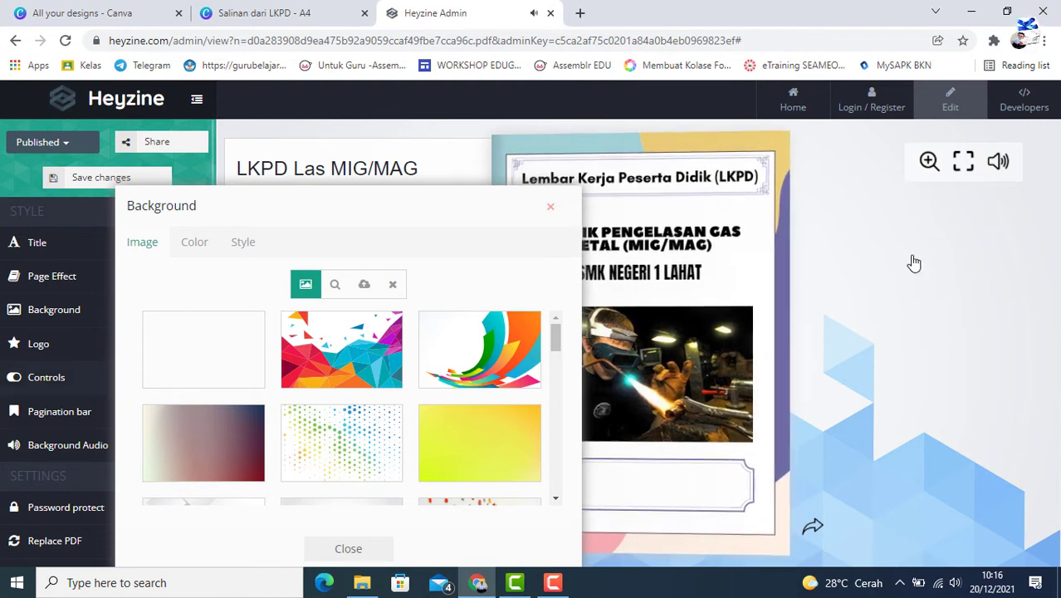
left_click(143, 248)
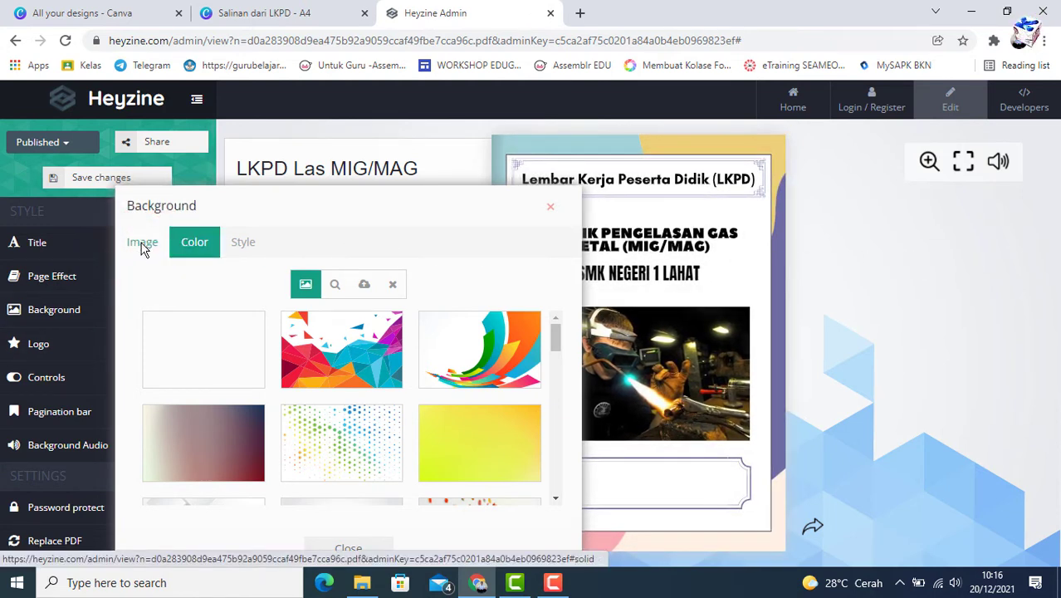
left_click(143, 248)
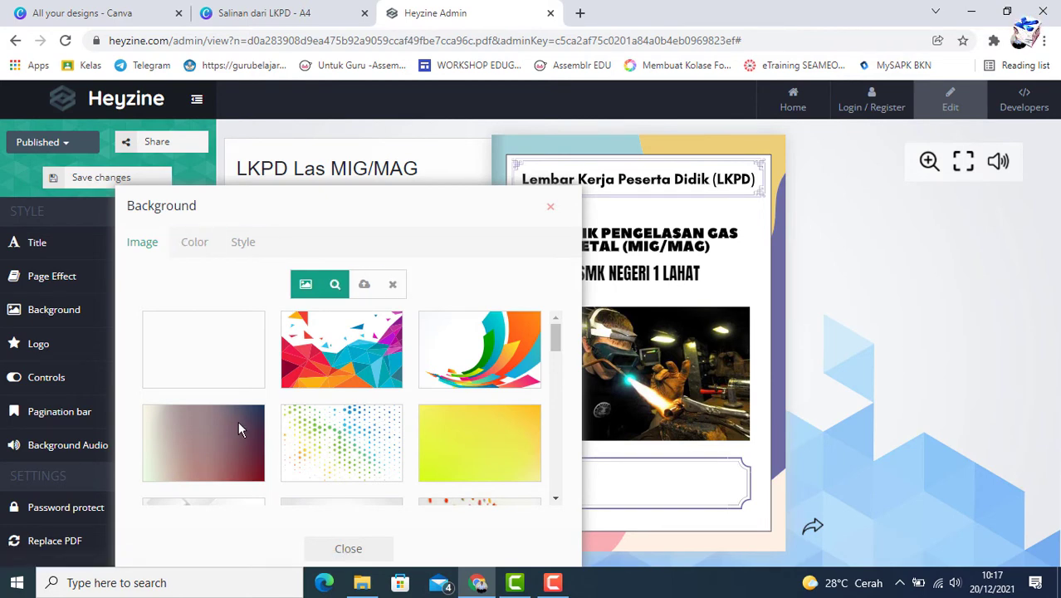
scroll(308, 428, "down", 5)
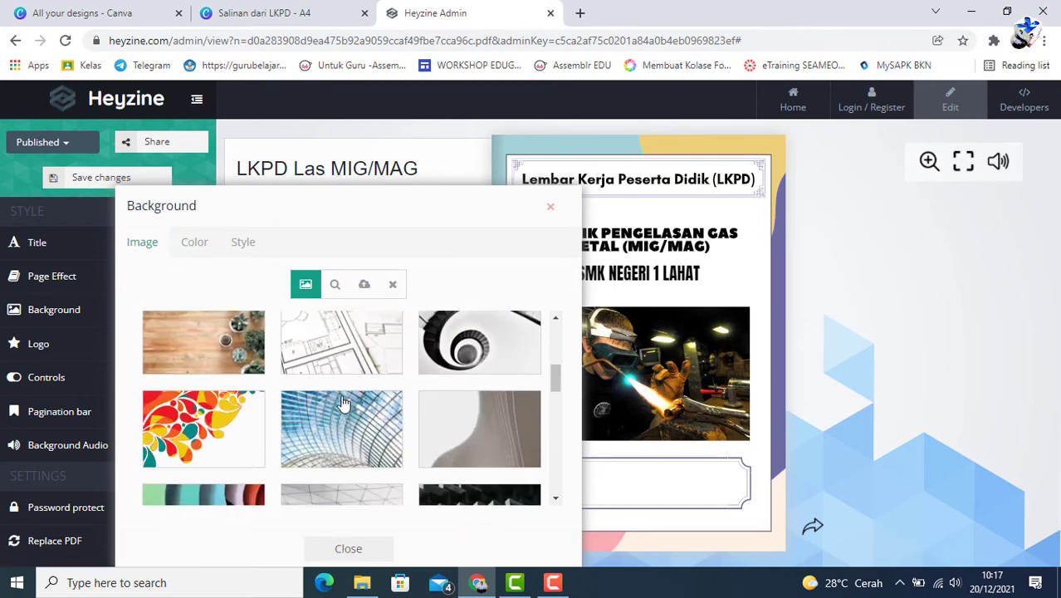
scroll(345, 402, "up", 5)
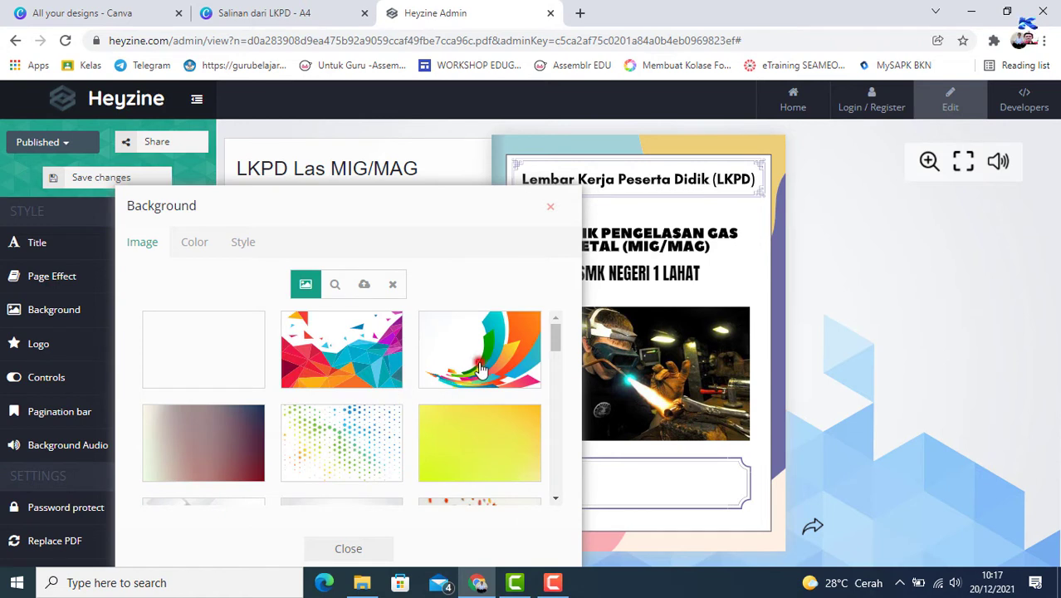
- Try the colourful swirl, dark gradient, dotted pattern and multicoloured polygon presets as the flipbook background
left_click(480, 369)
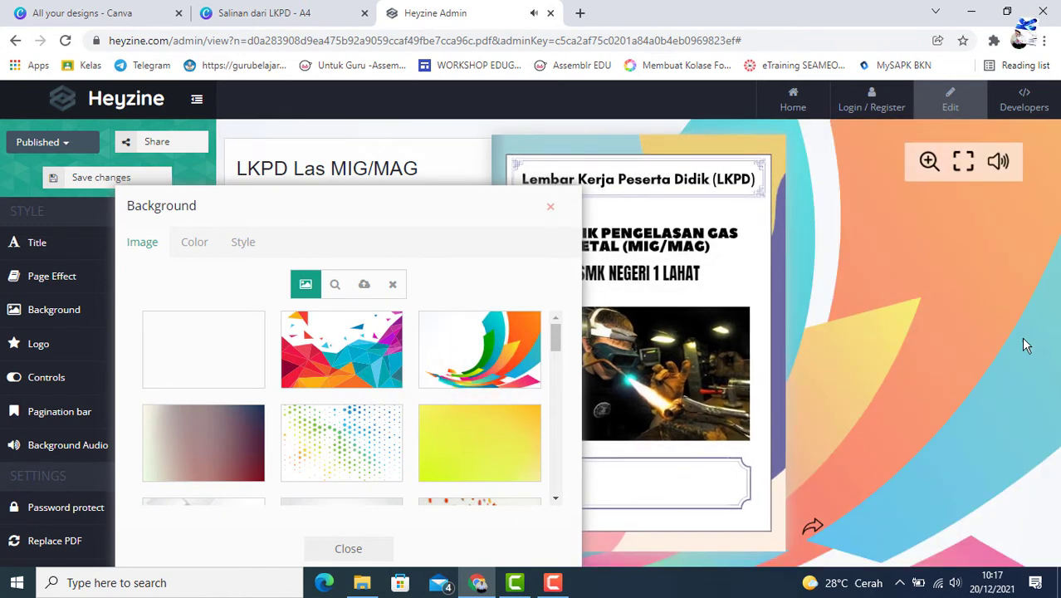
left_click(237, 441)
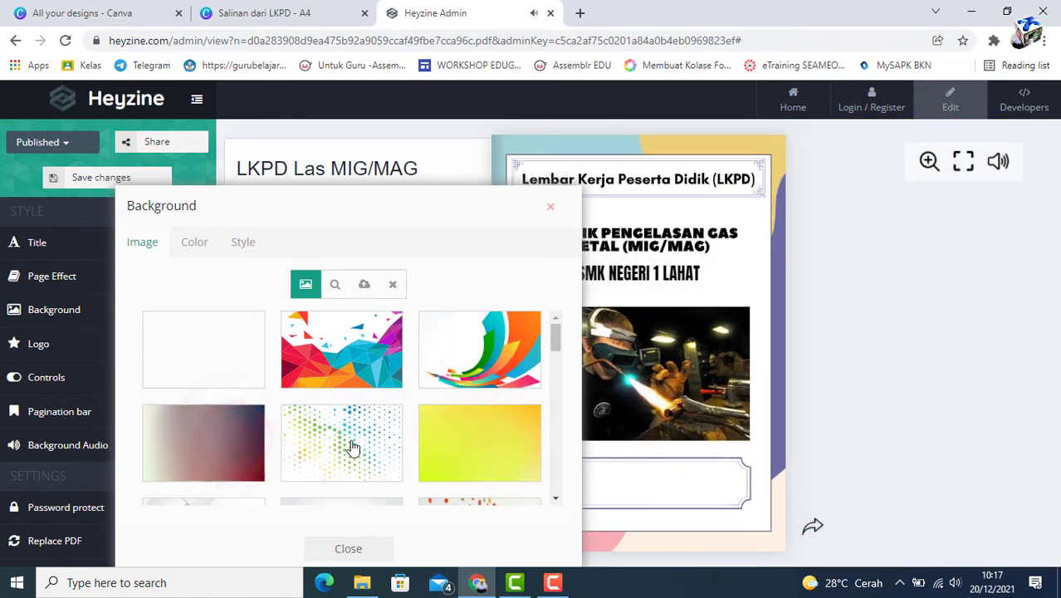
left_click(351, 444)
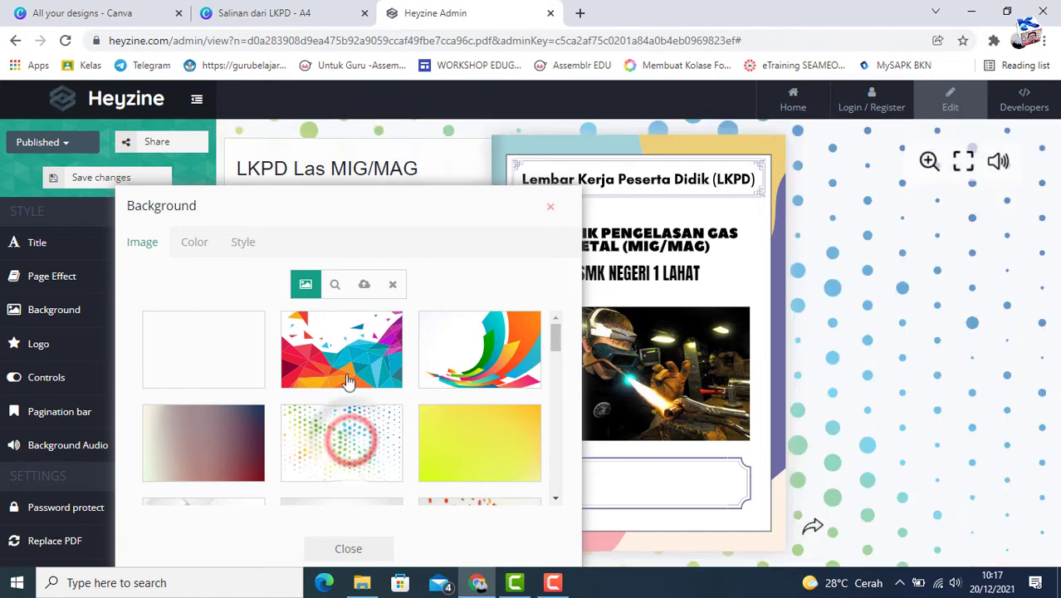
left_click(345, 347)
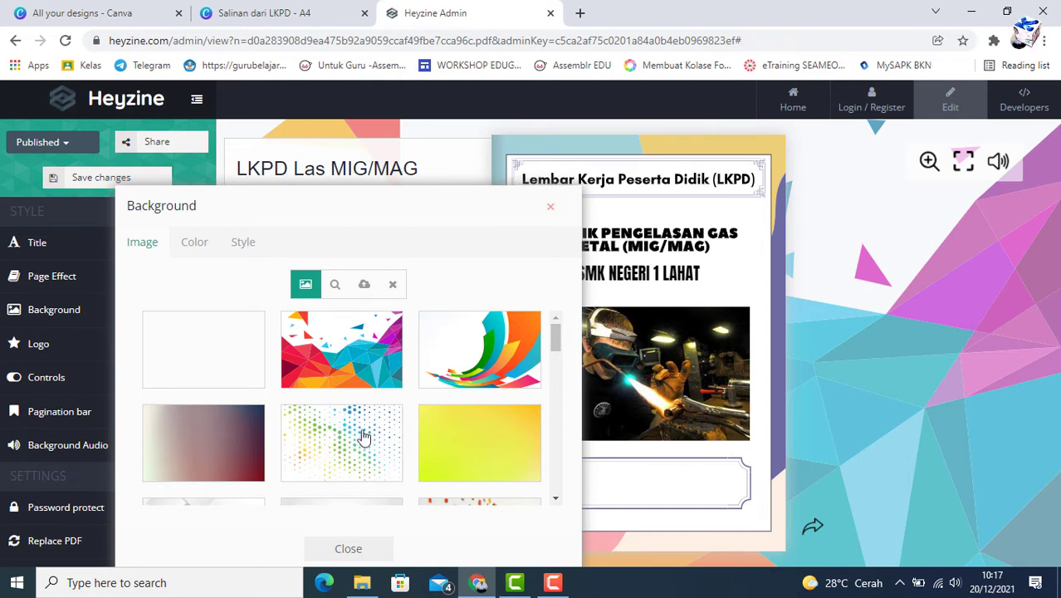
- Upload image 7.png from the Efek Circular folder in Downloads as the flipbook background and close the background settings
left_click(364, 287)
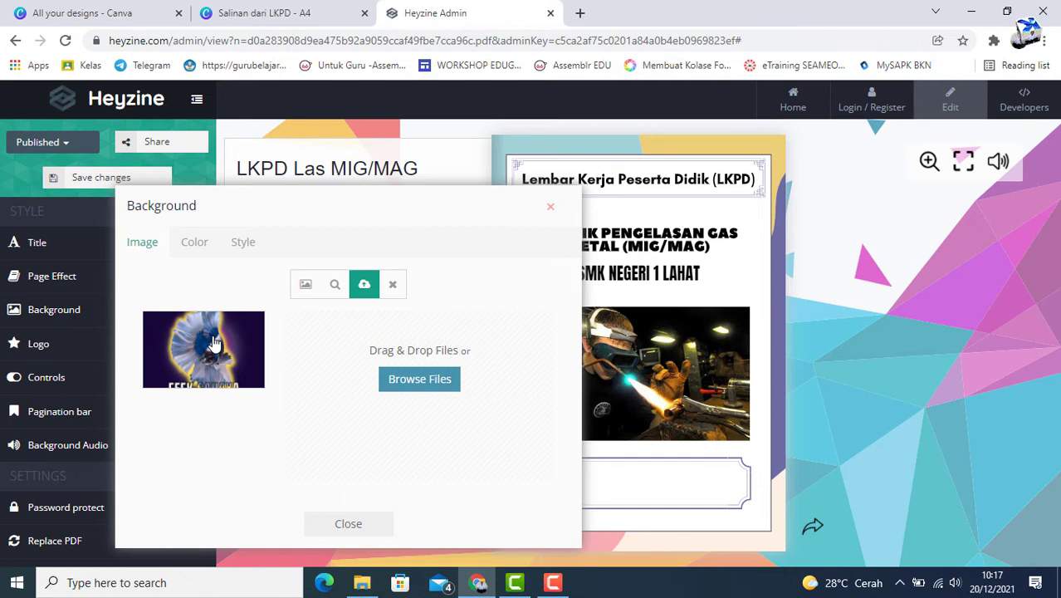
left_click(414, 384)
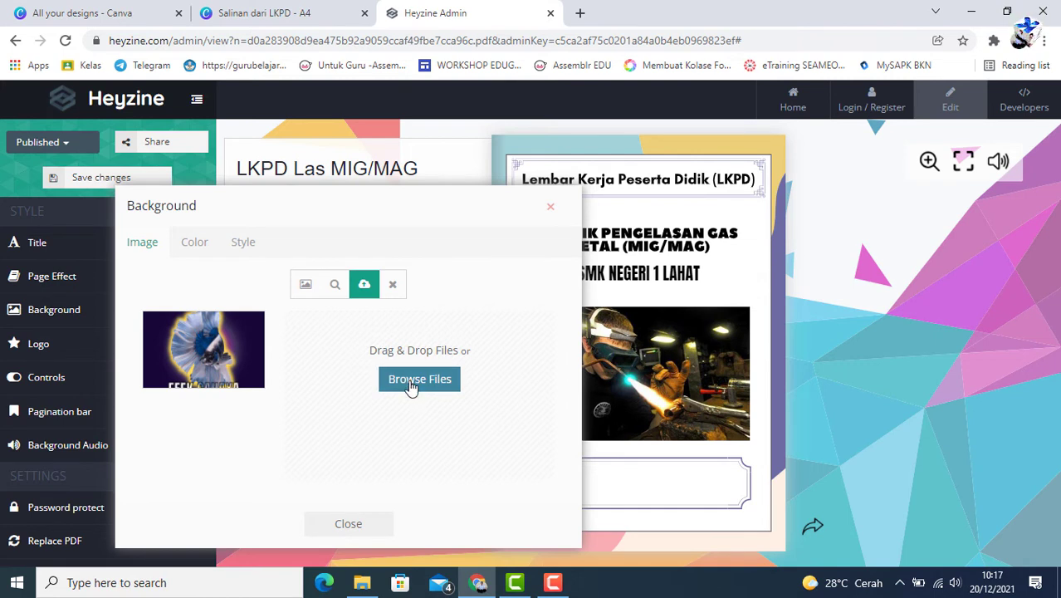
left_click(410, 384)
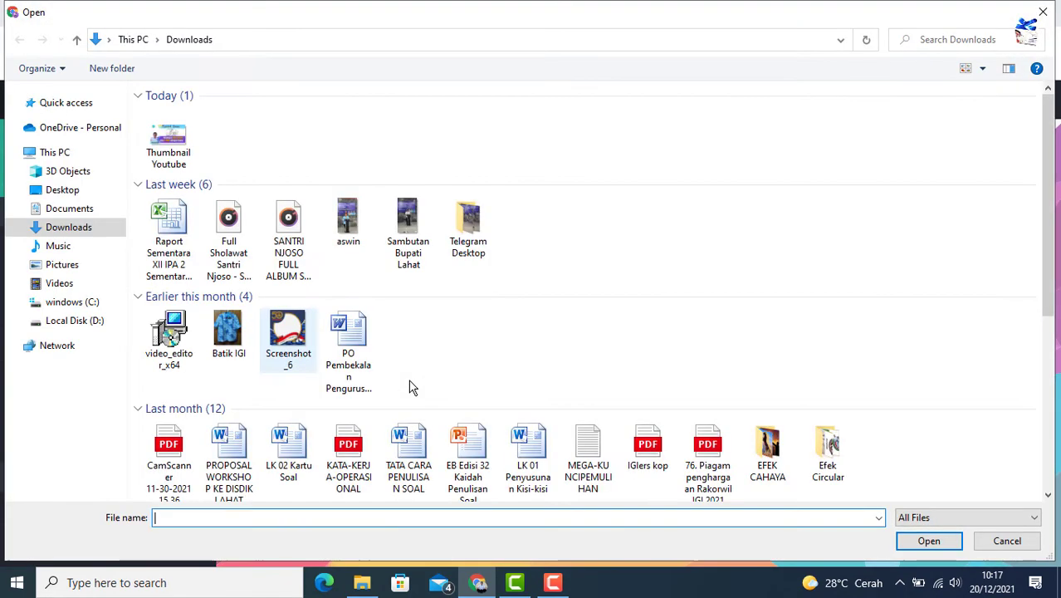
left_click(75, 231)
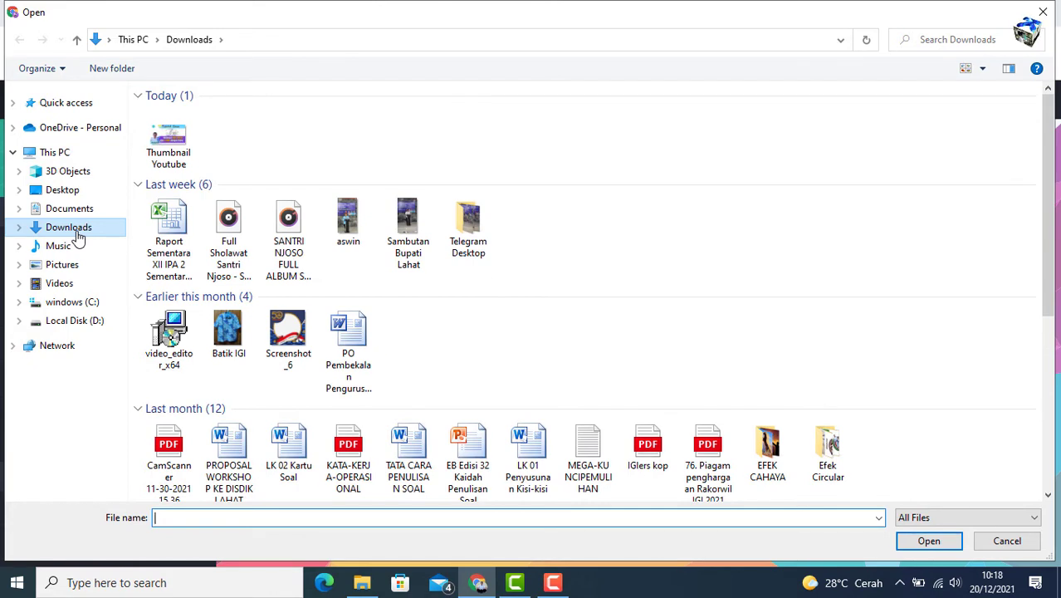
left_click(76, 234)
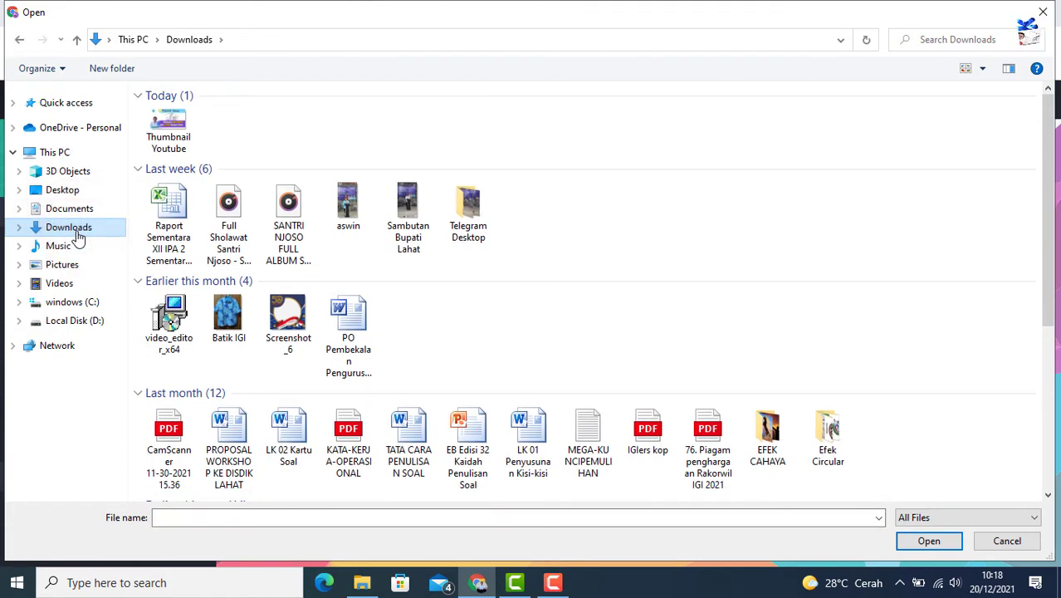
double_click(828, 436)
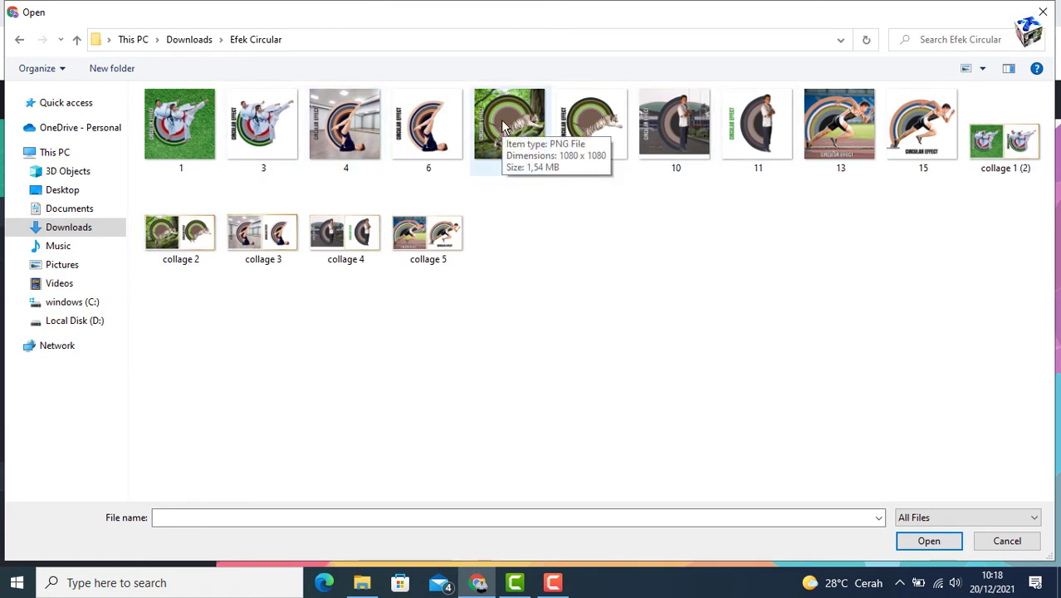
left_click(501, 119)
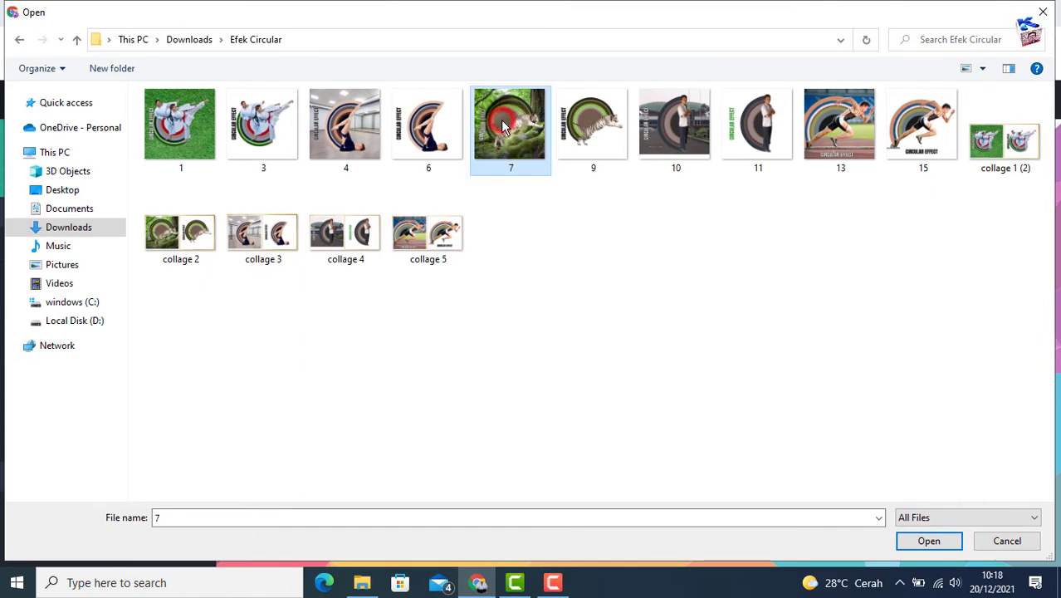
left_click(930, 541)
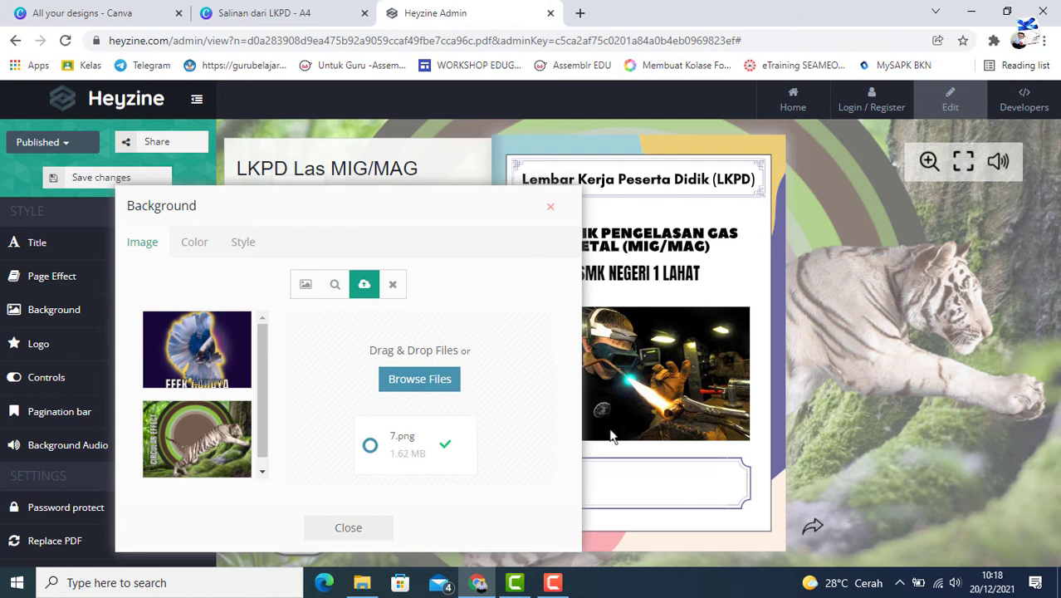
left_click(349, 528)
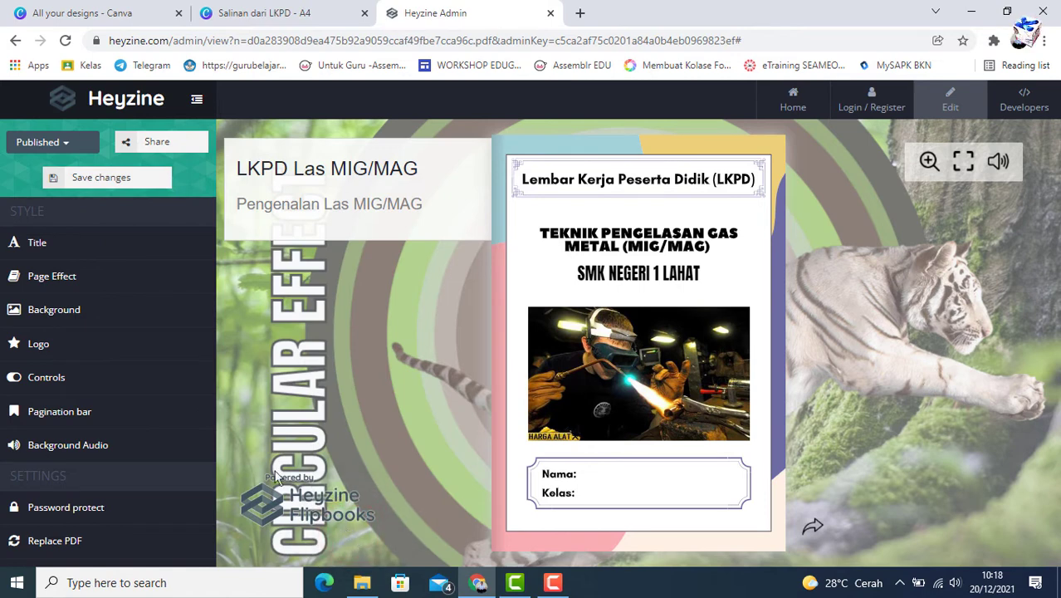
- Try purple, green and red as the background colour, settle on black (#000000), and turn the cover to check the look
left_click(66, 314)
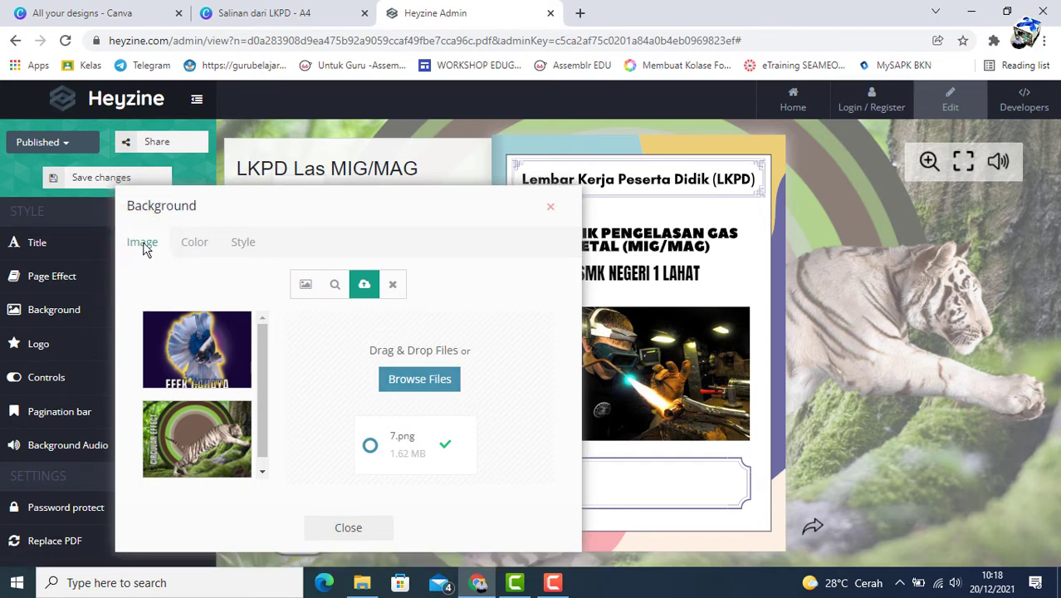
left_click(194, 245)
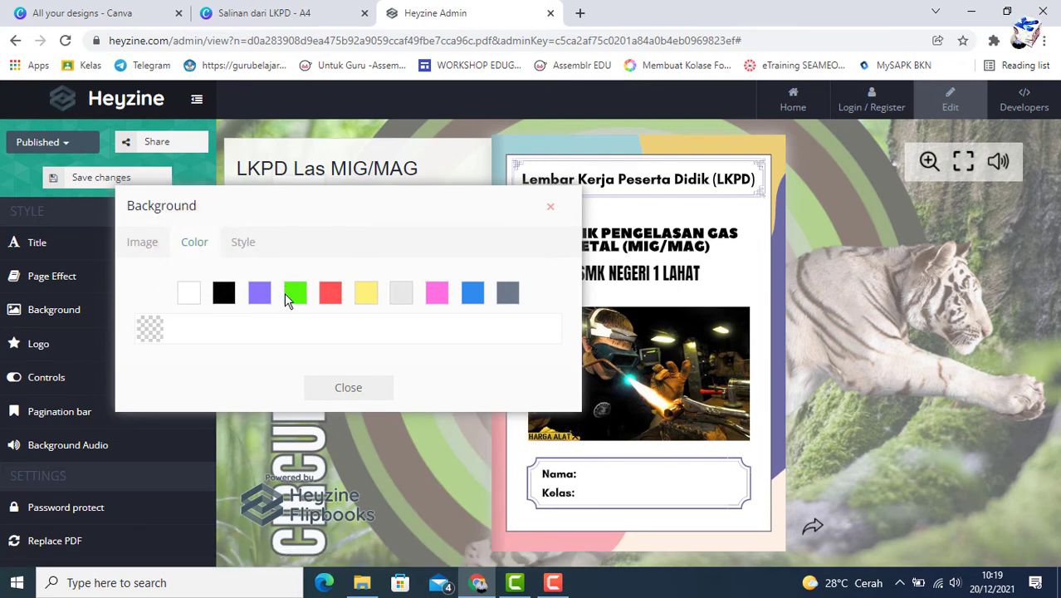
left_click(259, 294)
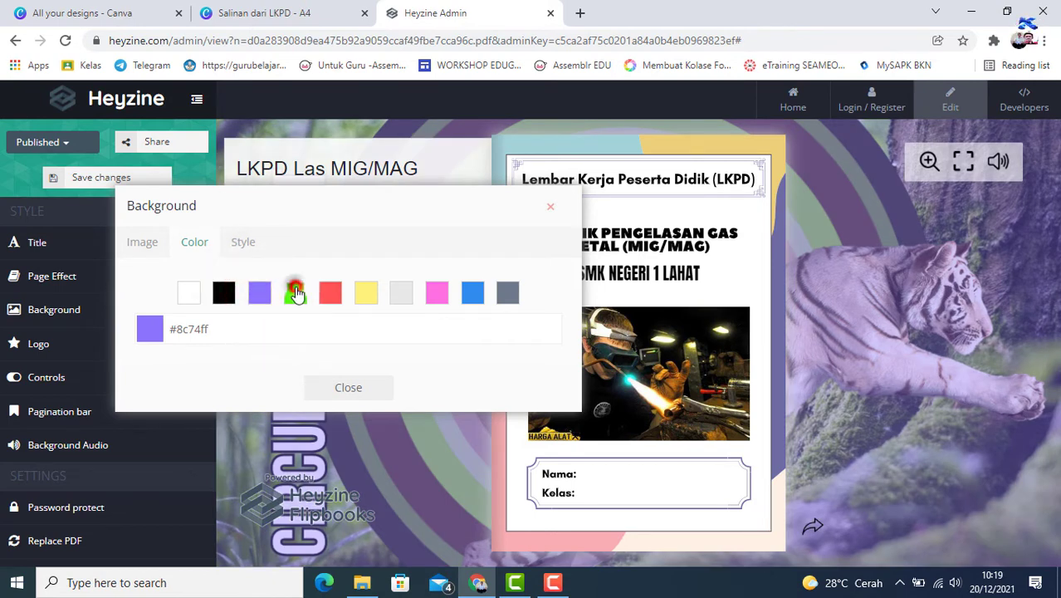
left_click(296, 293)
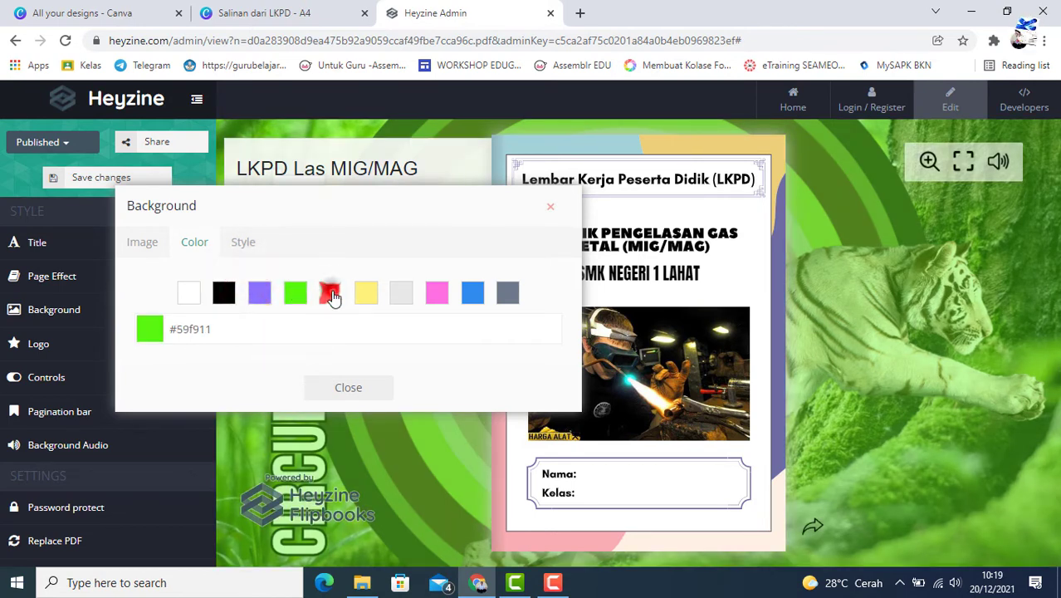
left_click(331, 295)
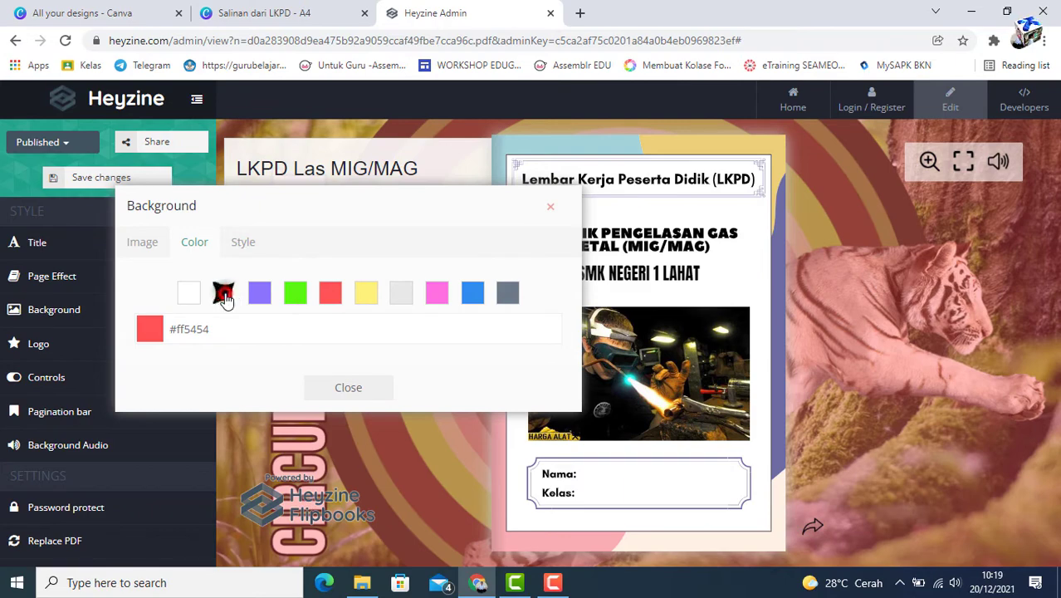
left_click(224, 295)
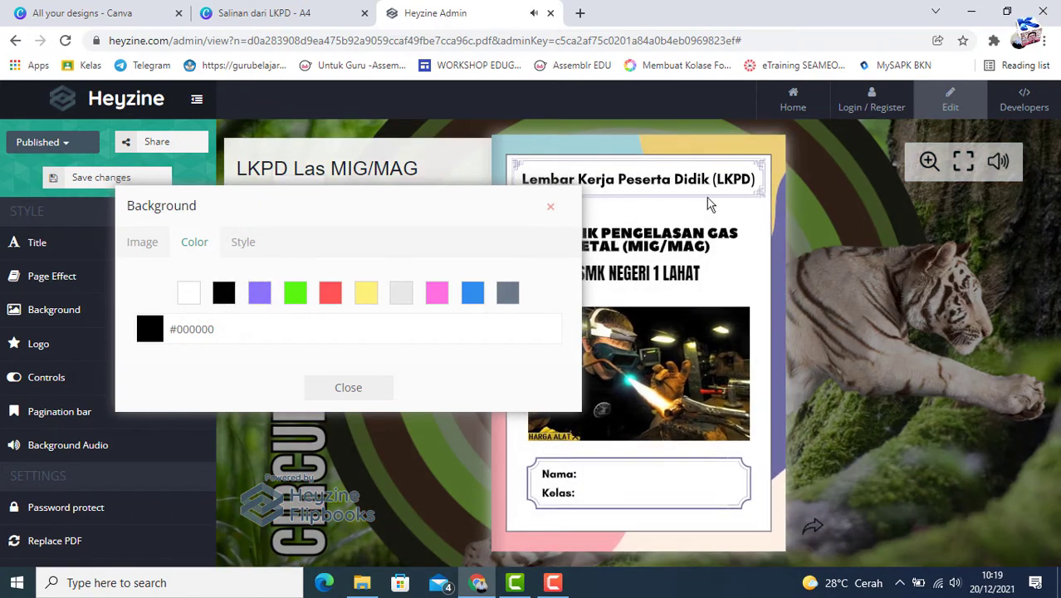
left_click(753, 197)
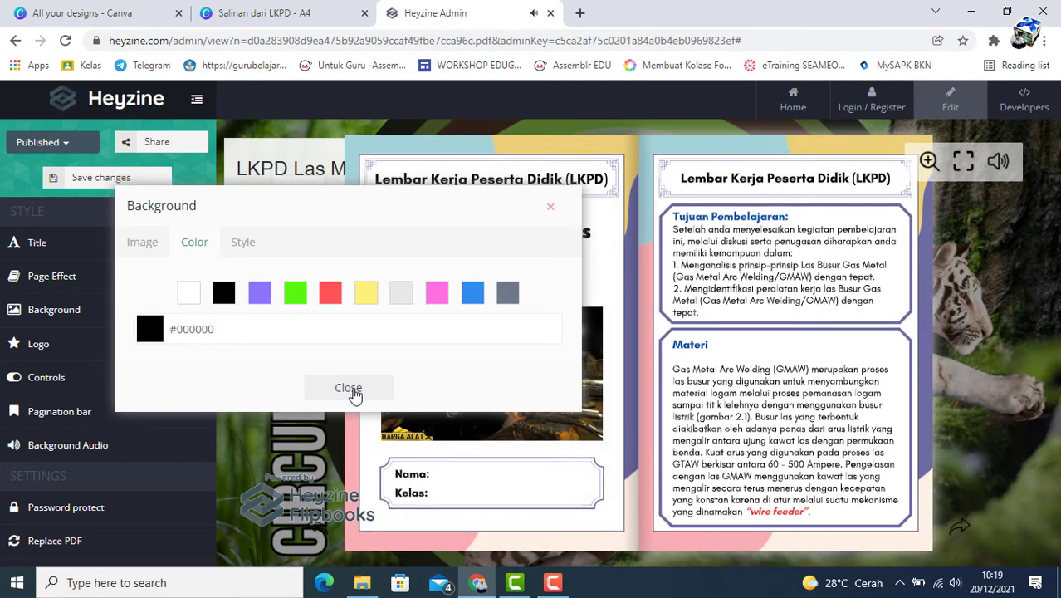
- Try the background image at maximum transparency and set the transparency back to about half
left_click(246, 244)
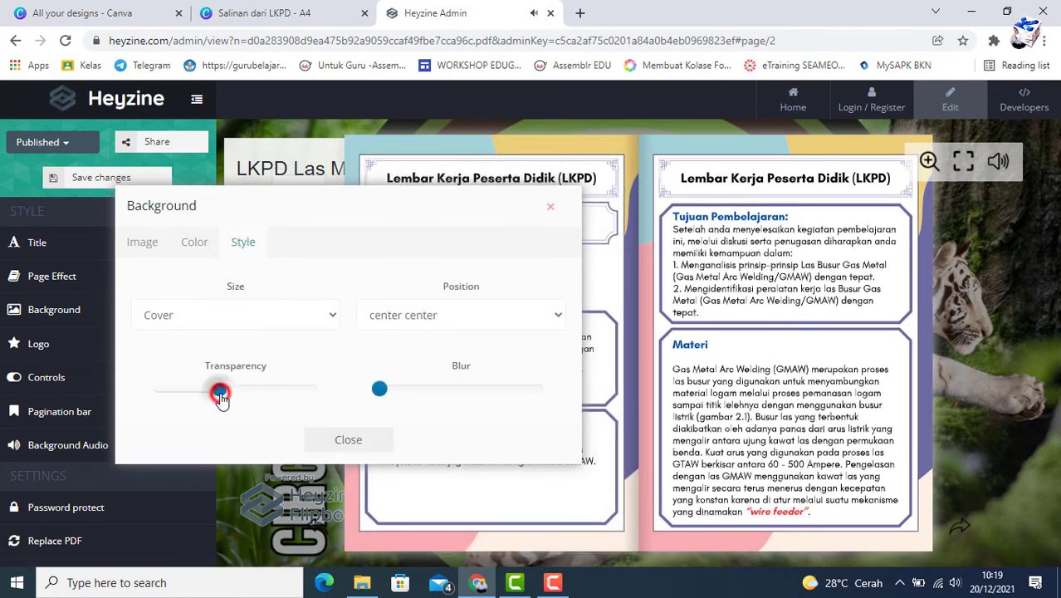
left_click_drag(220, 397, 386, 384)
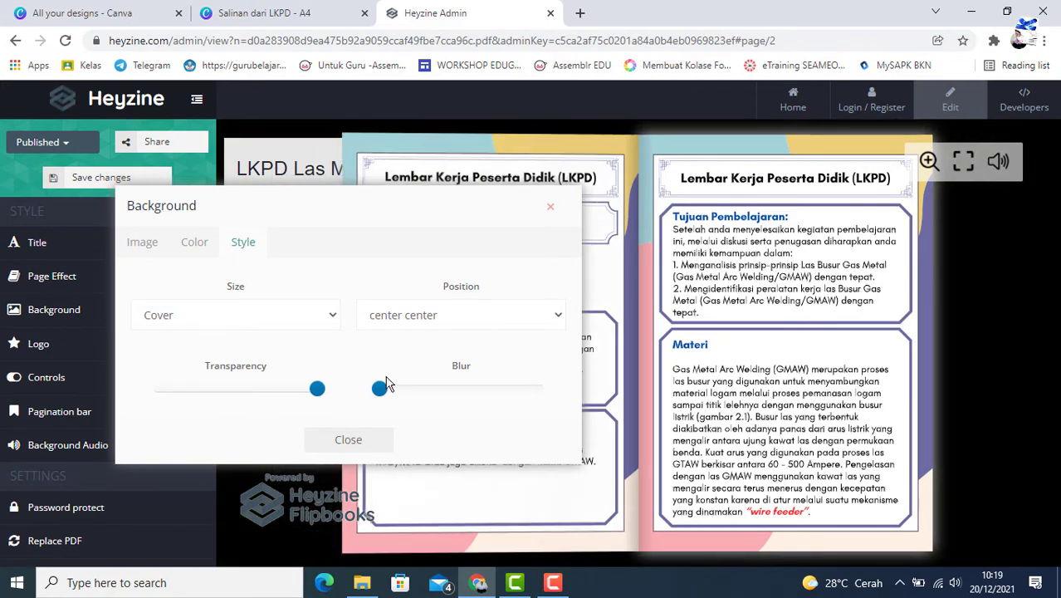
left_click_drag(322, 388, 237, 392)
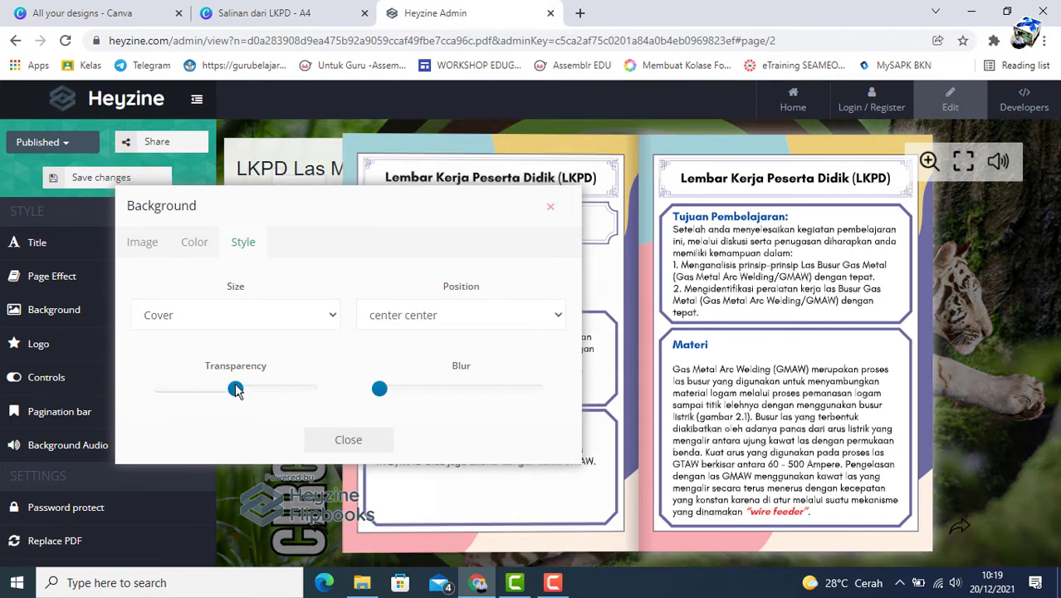
- Set the background image's blur to about half
left_click(380, 388)
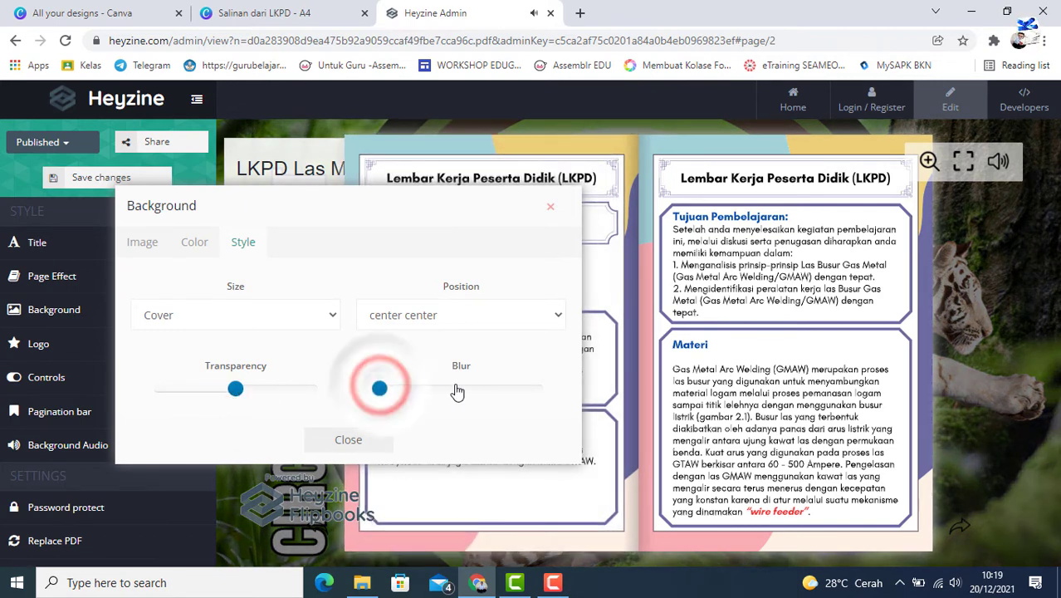
left_click_drag(456, 391, 379, 389)
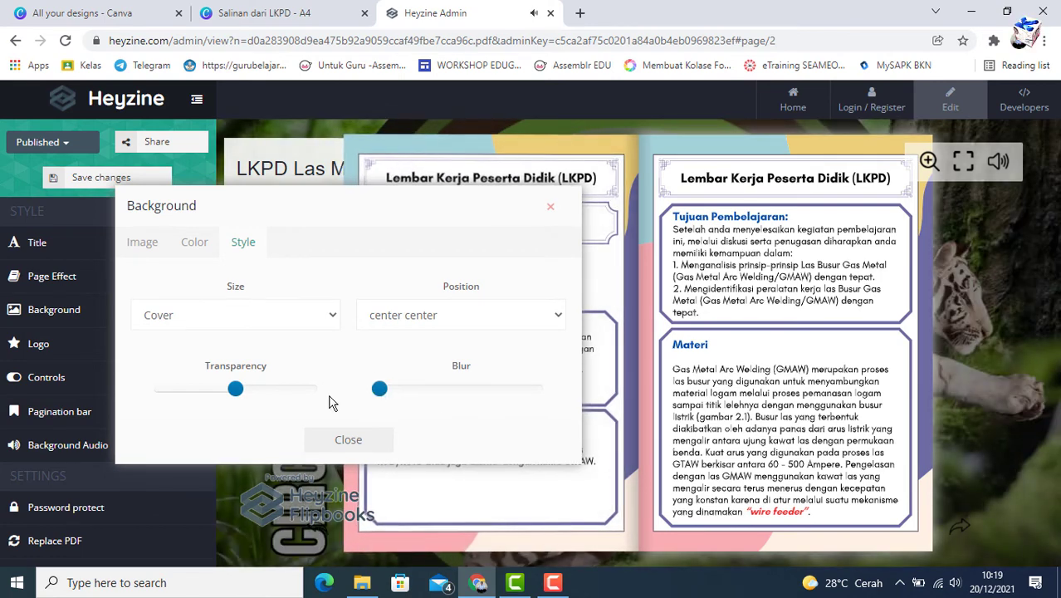
left_click(458, 390)
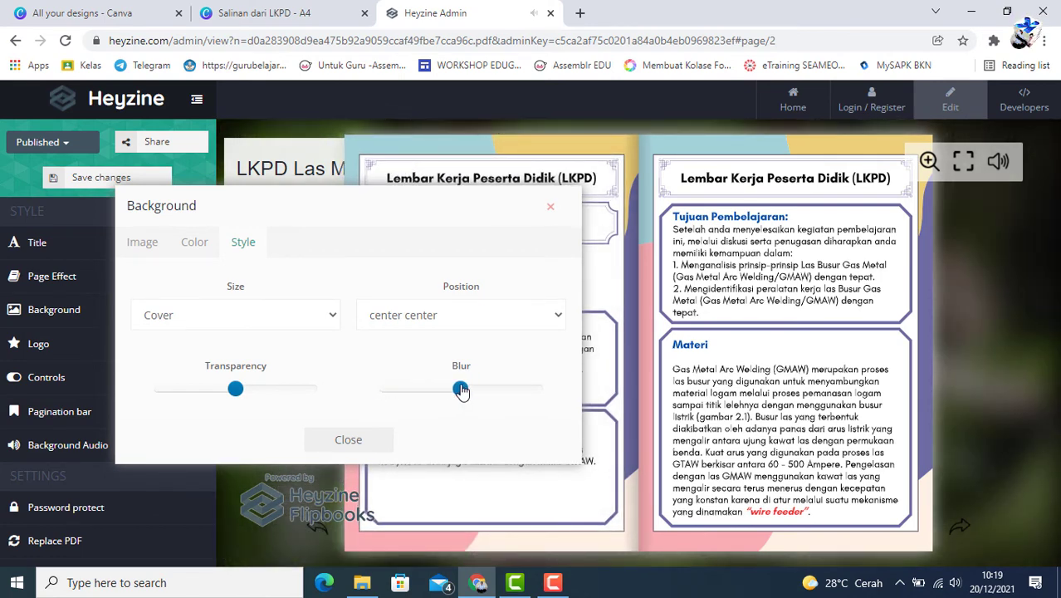
- Try the Stretch and Contain sizes for the background image, return to Cover and remove the blur
left_click(336, 316)
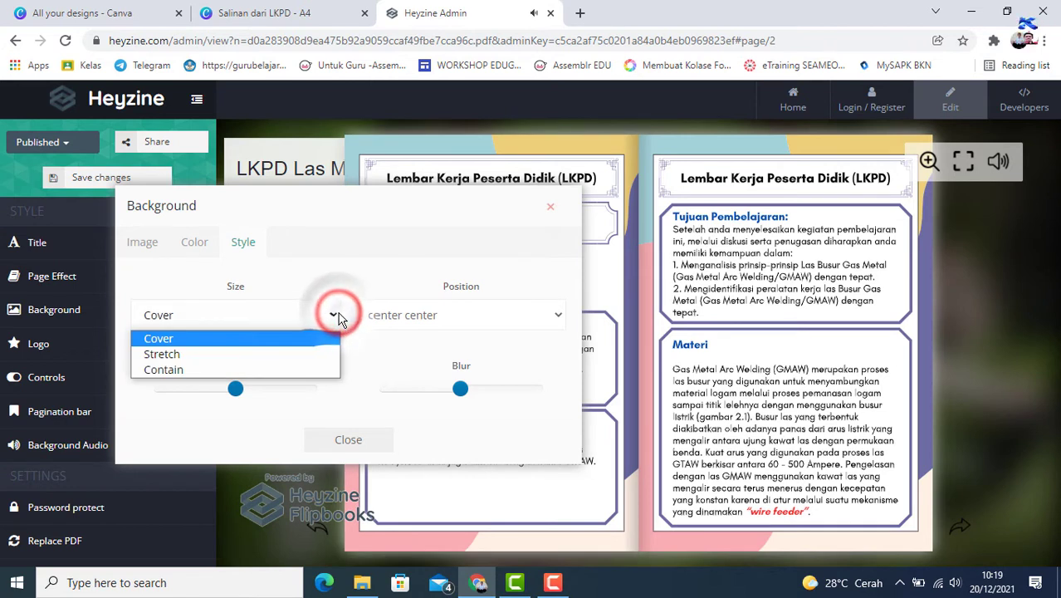
key("Down")
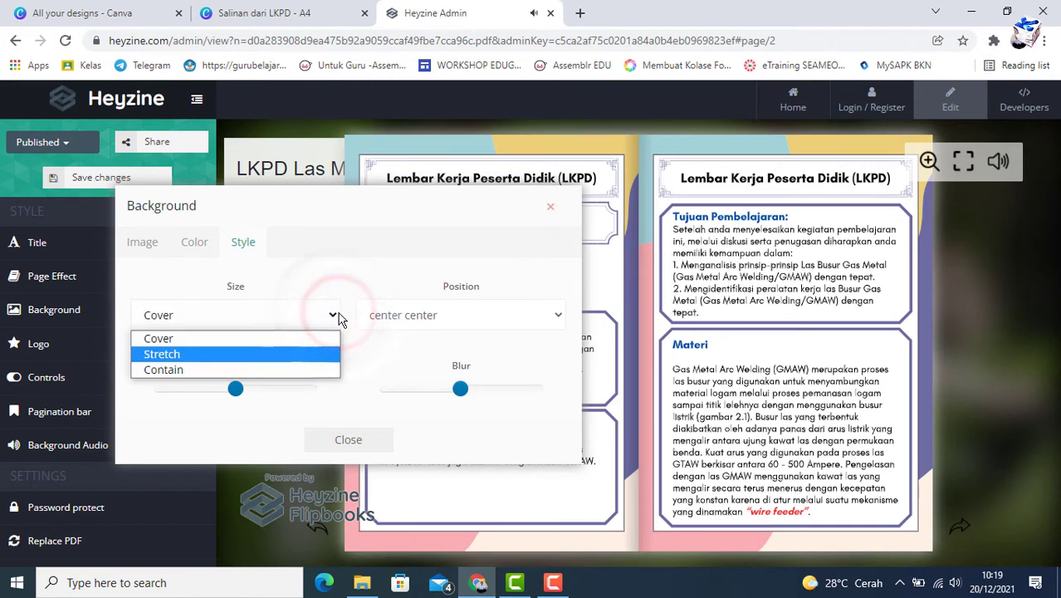
left_click(166, 338)
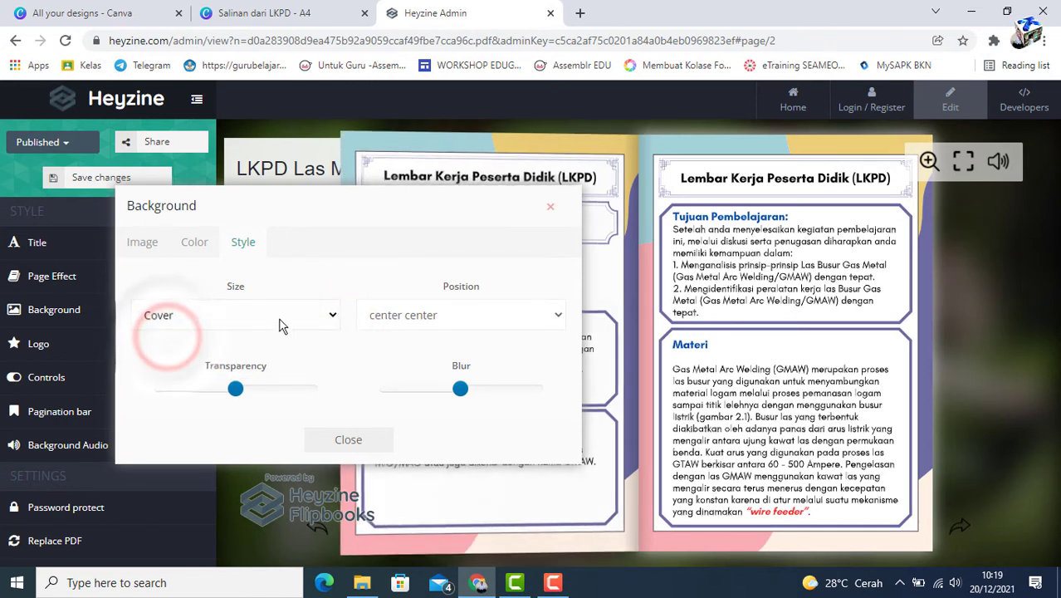
left_click(332, 316)
left_click(181, 350)
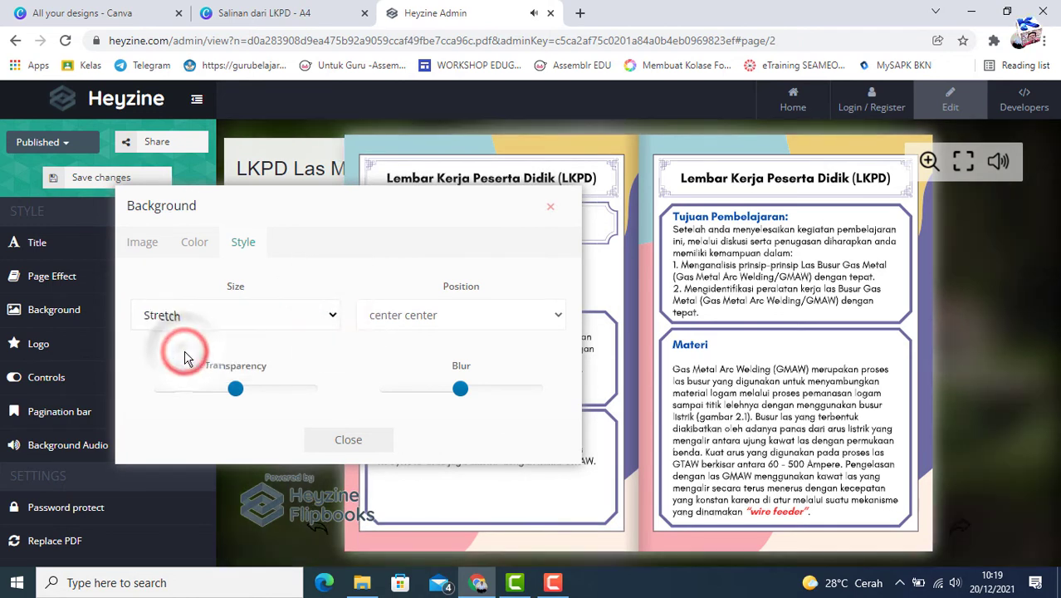
left_click(332, 315)
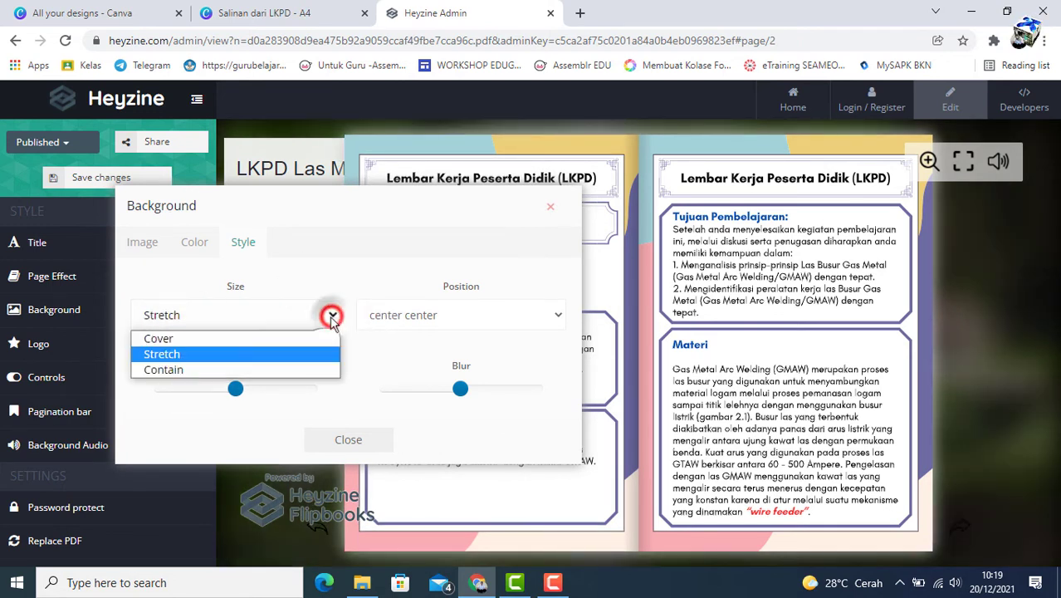
left_click(211, 361)
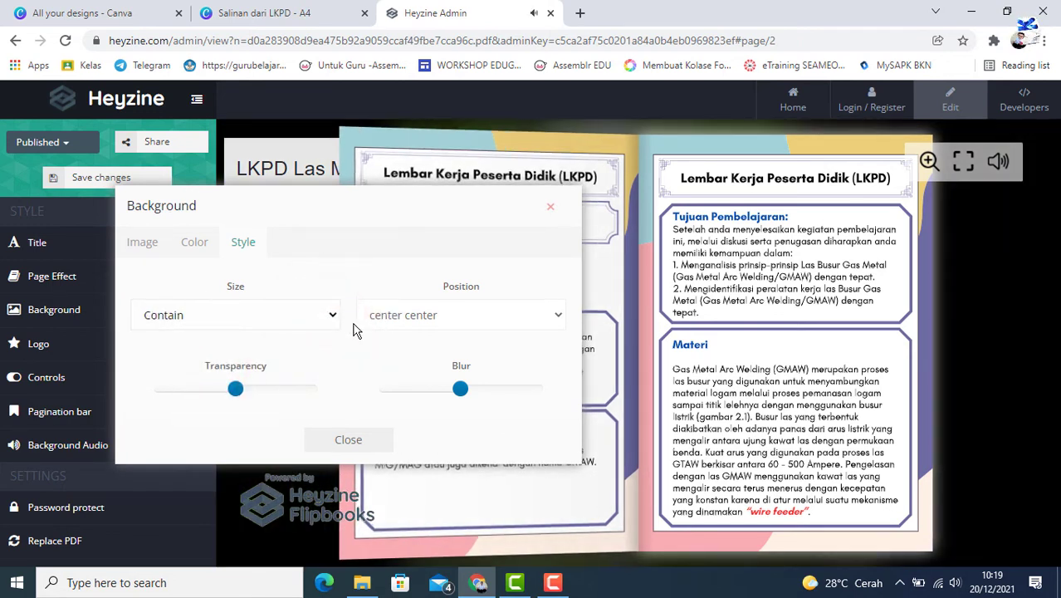
left_click(333, 314)
left_click(202, 339)
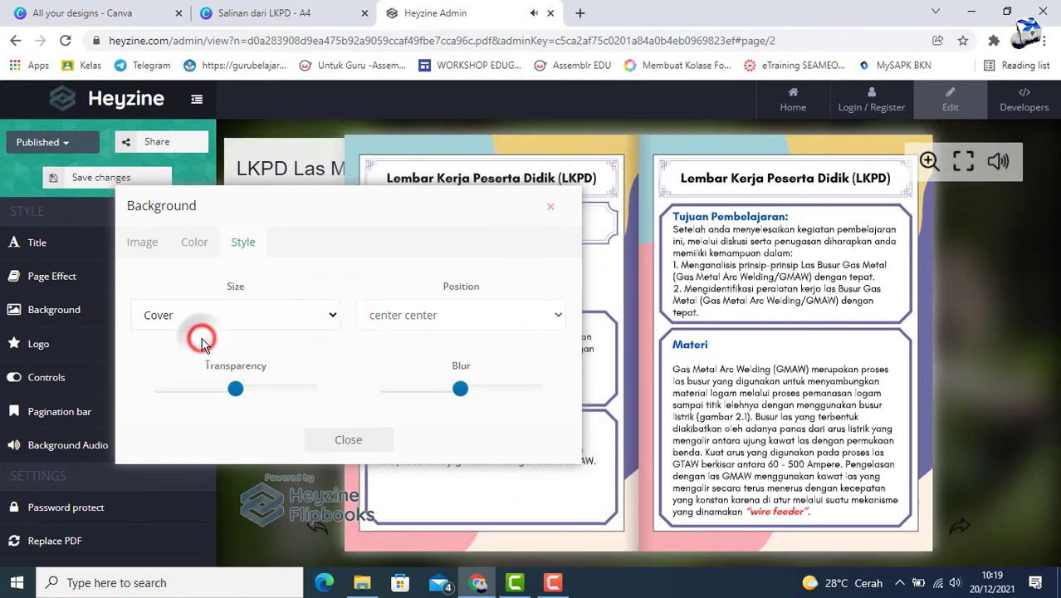
left_click_drag(462, 396, 373, 400)
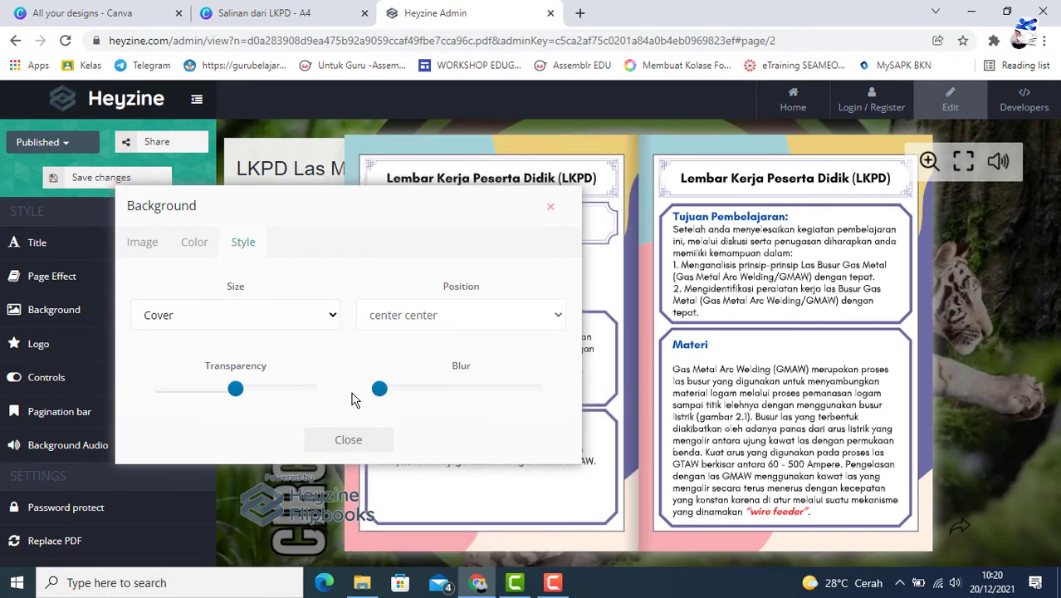
- Try the top center background position, turn the flipbook back to its cover to check it, and return to center center
left_click(556, 320)
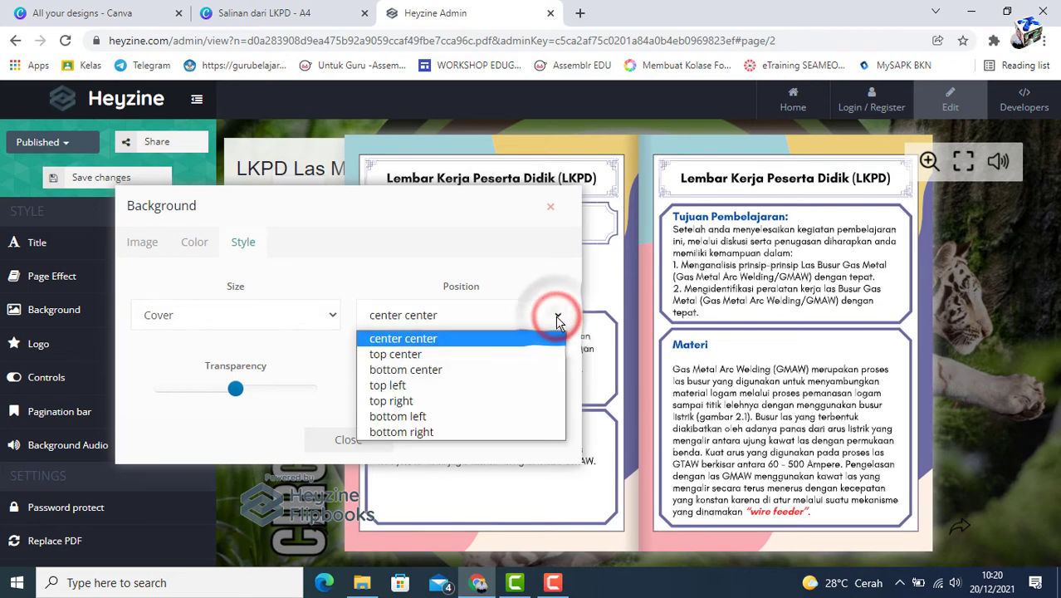
left_click(402, 355)
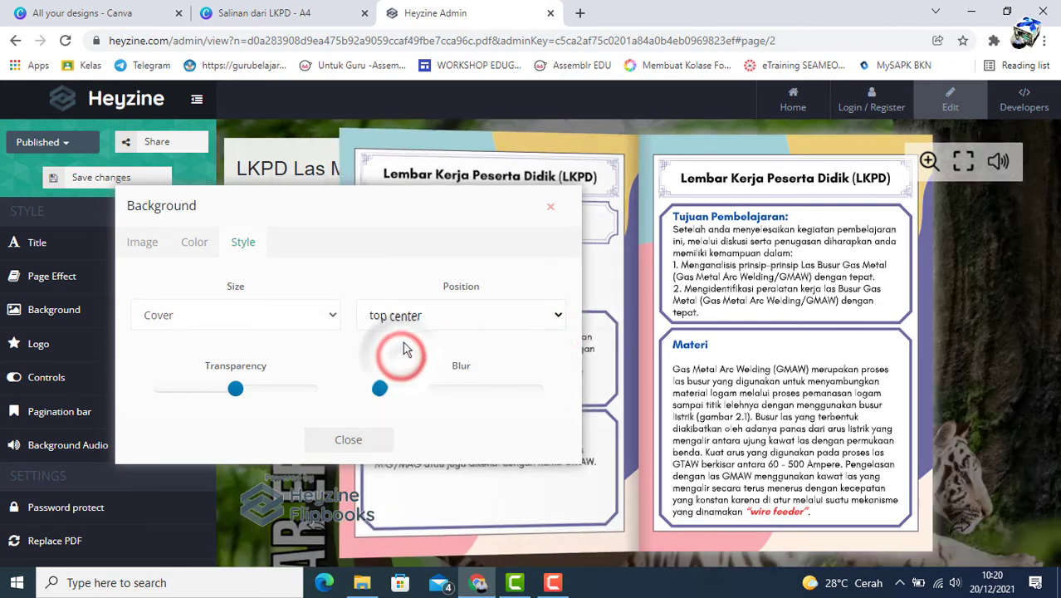
left_click_drag(445, 146, 856, 176)
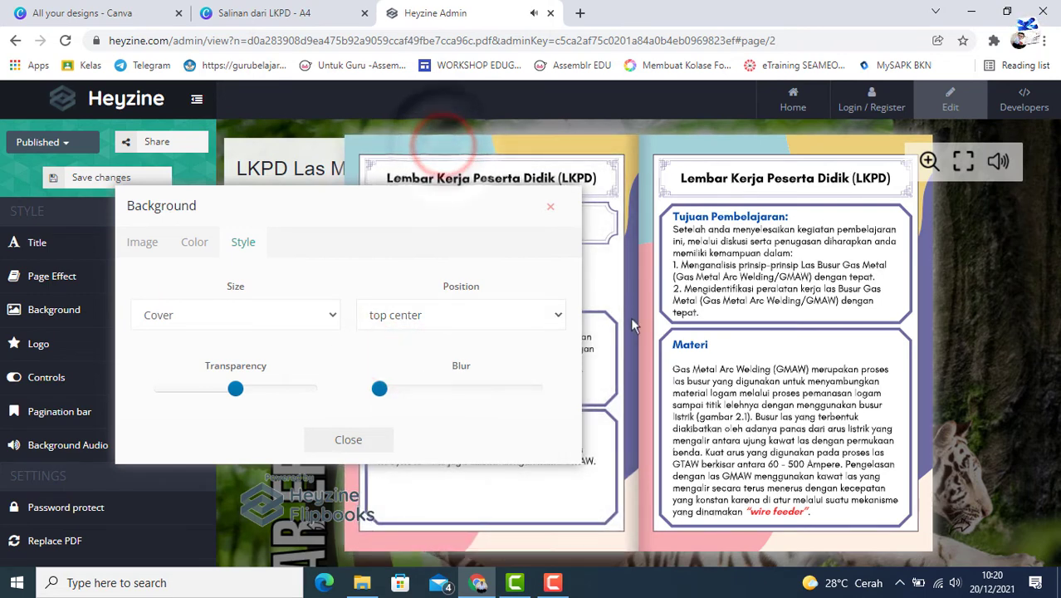
left_click_drag(361, 498, 737, 500)
left_click(372, 147)
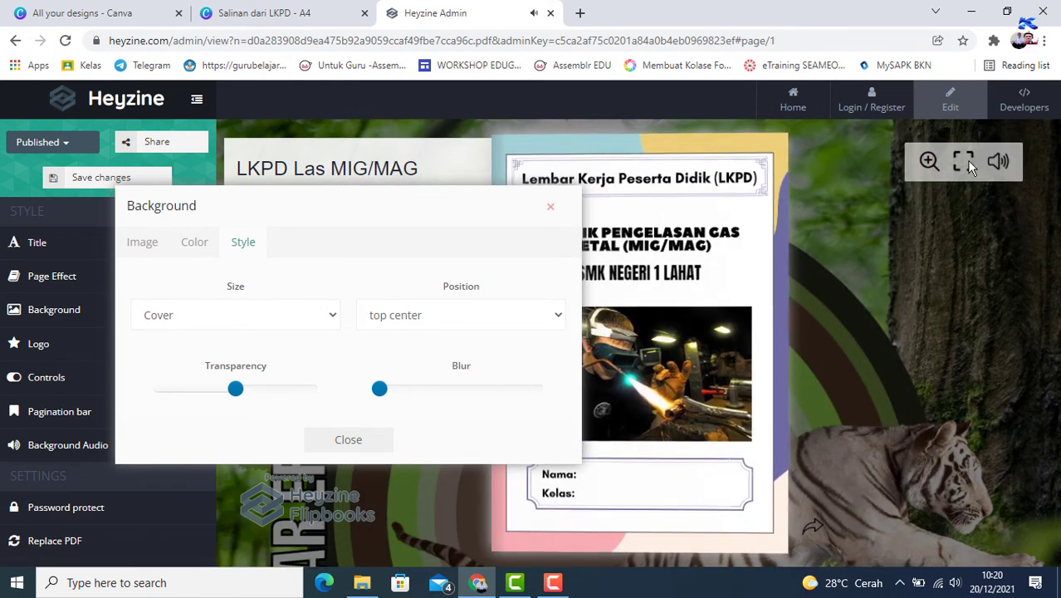
left_click(556, 317)
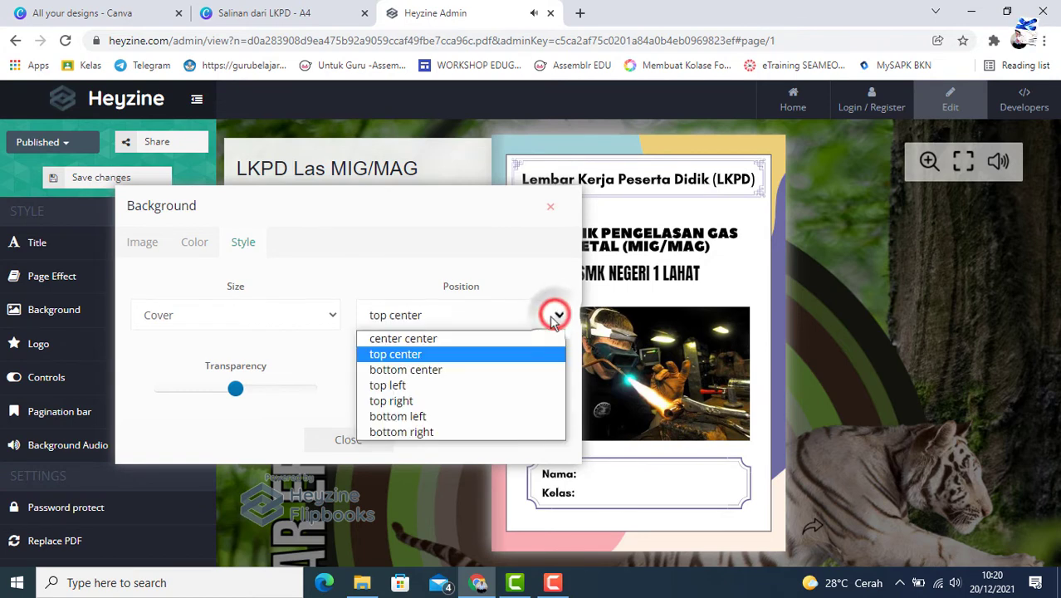
left_click(500, 337)
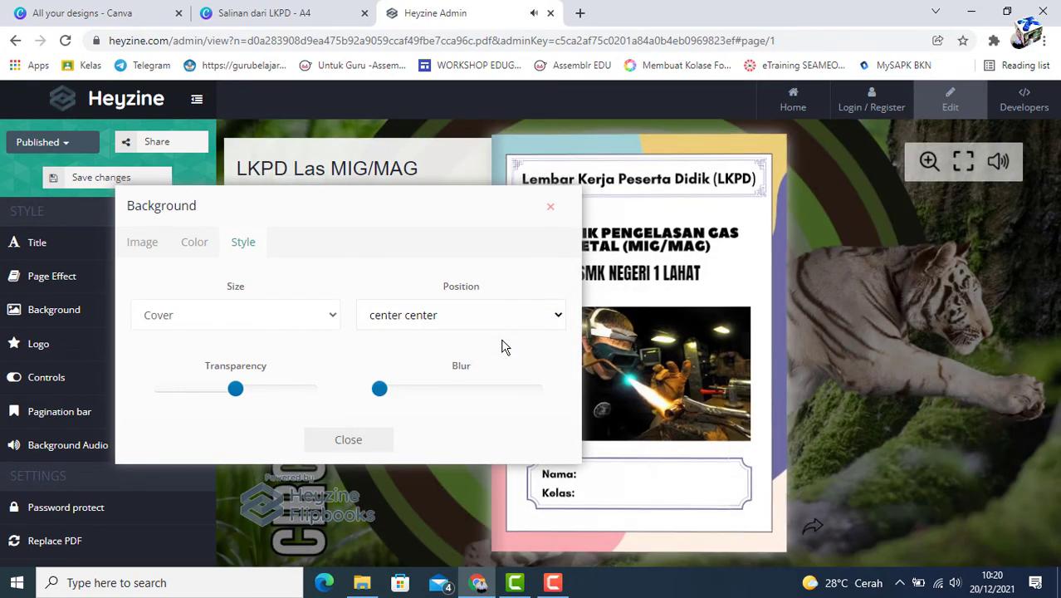
- Try the top center, bottom center and top left positions for the background image
left_click(557, 314)
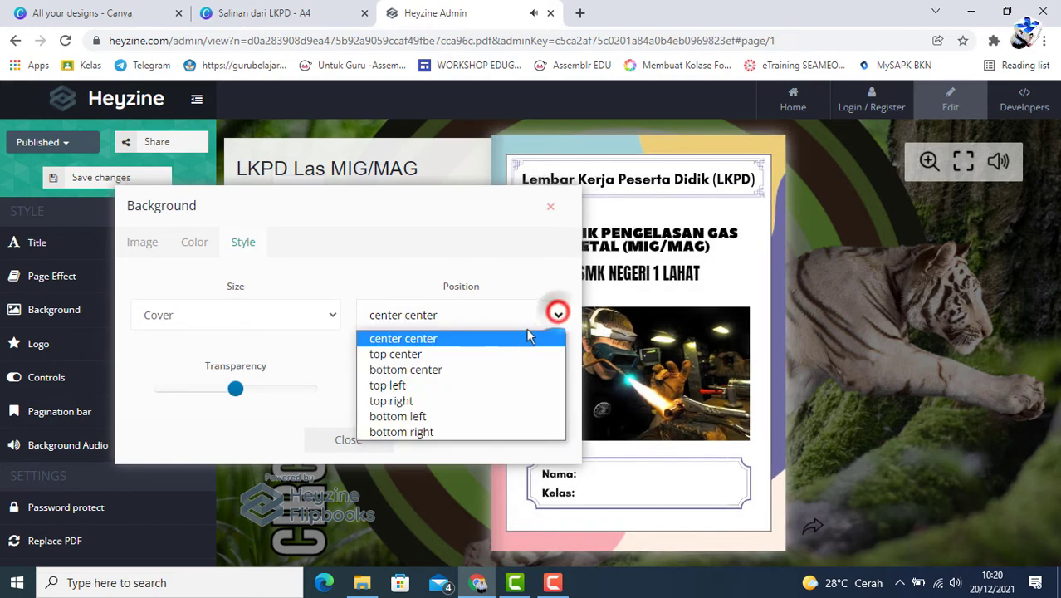
left_click(488, 356)
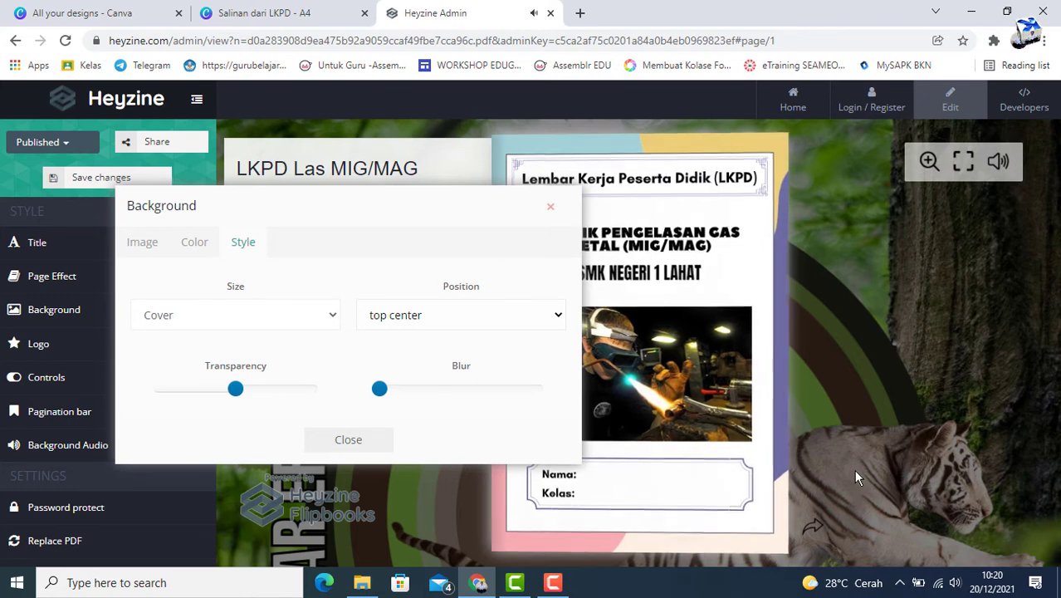
left_click(559, 315)
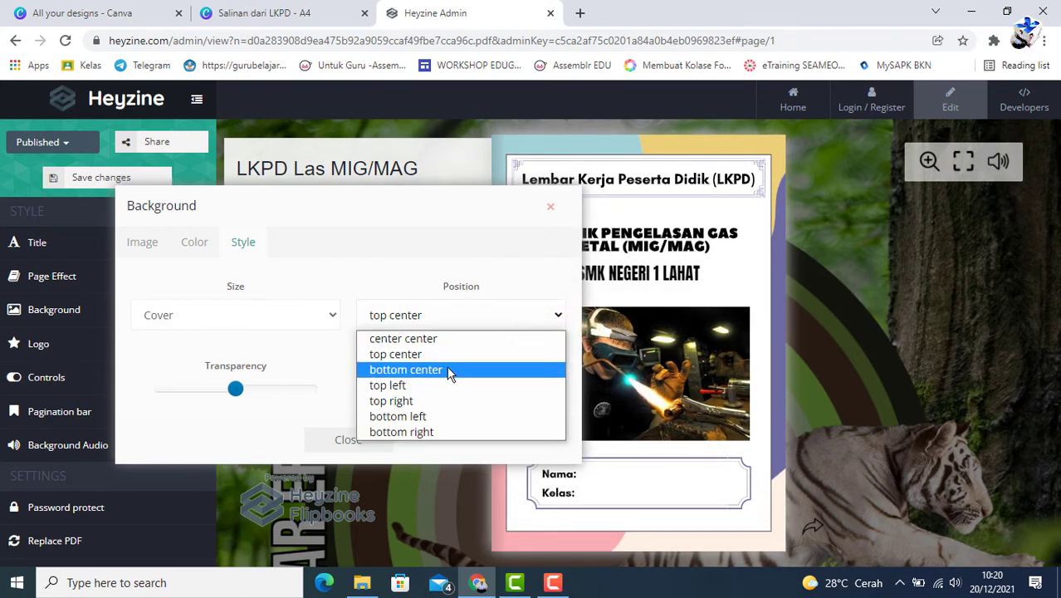
left_click(449, 371)
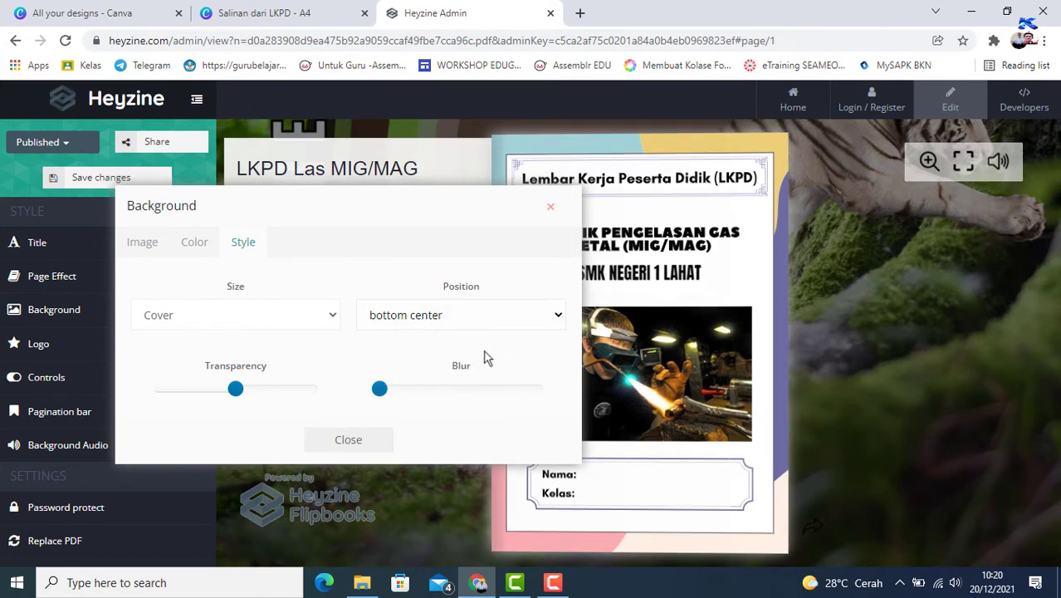
left_click(558, 316)
left_click(425, 387)
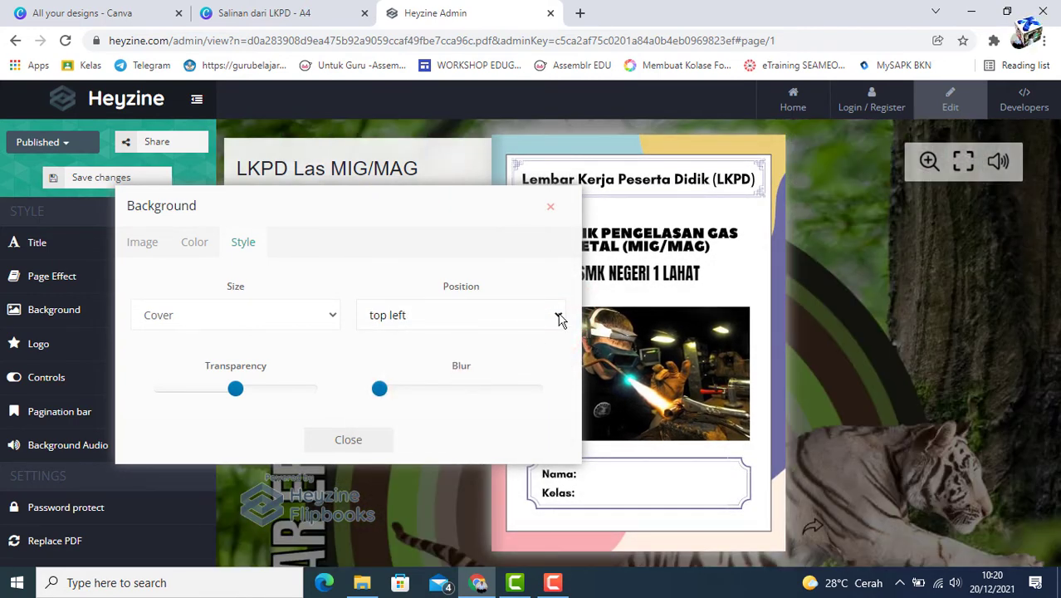
- Try the top right and bottom left background positions, settle on center center and close the background settings
left_click(559, 316)
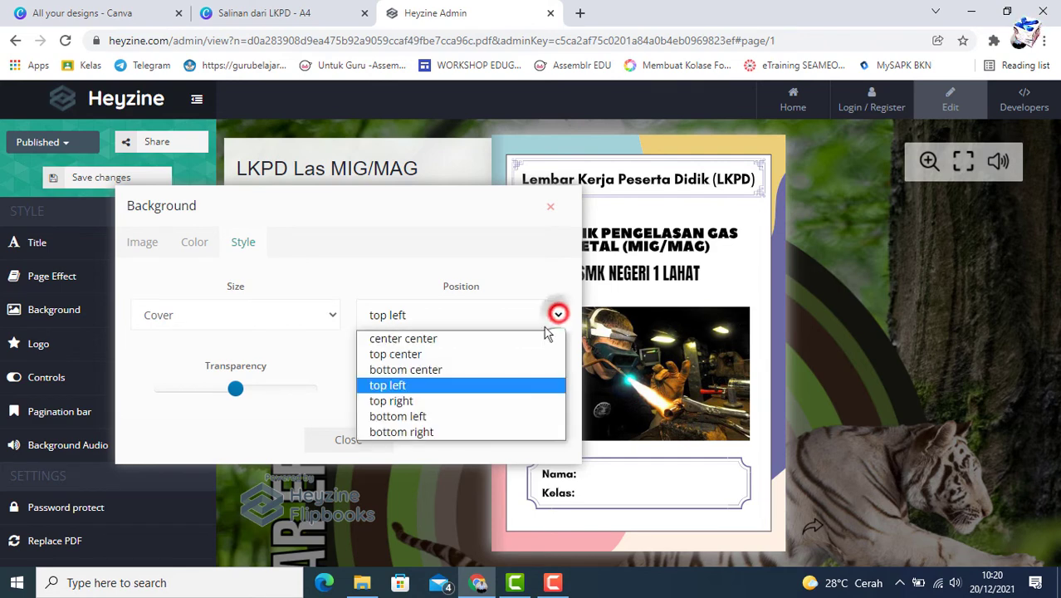
left_click(464, 405)
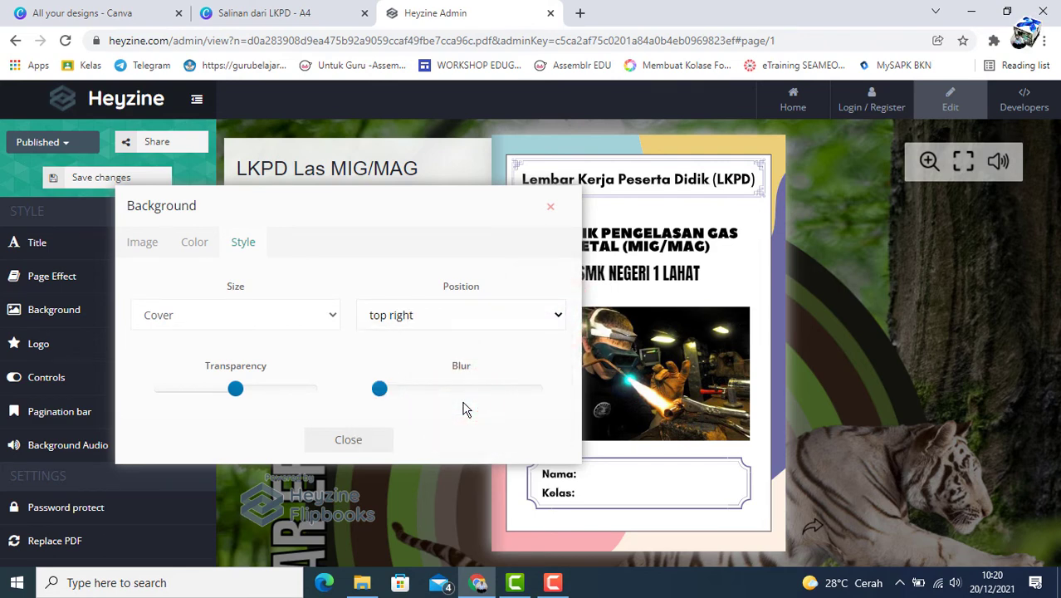
left_click(559, 317)
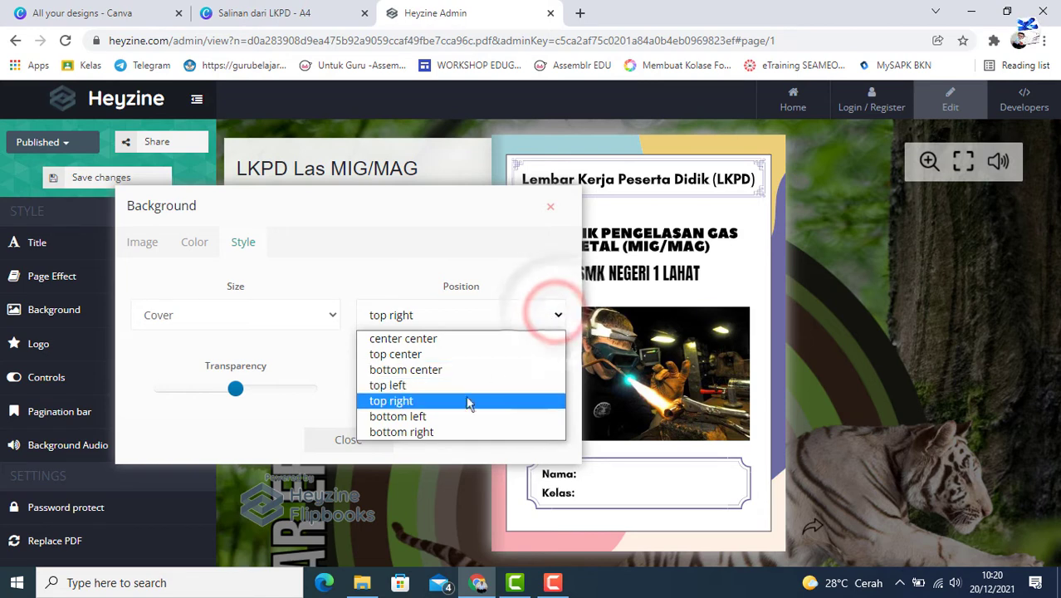
left_click(444, 419)
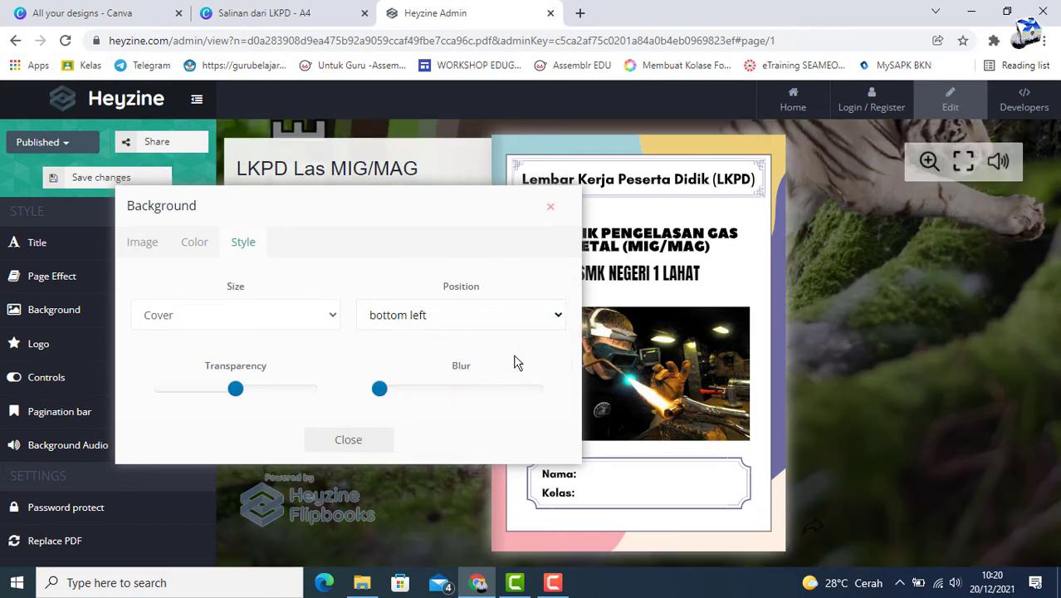
left_click(558, 319)
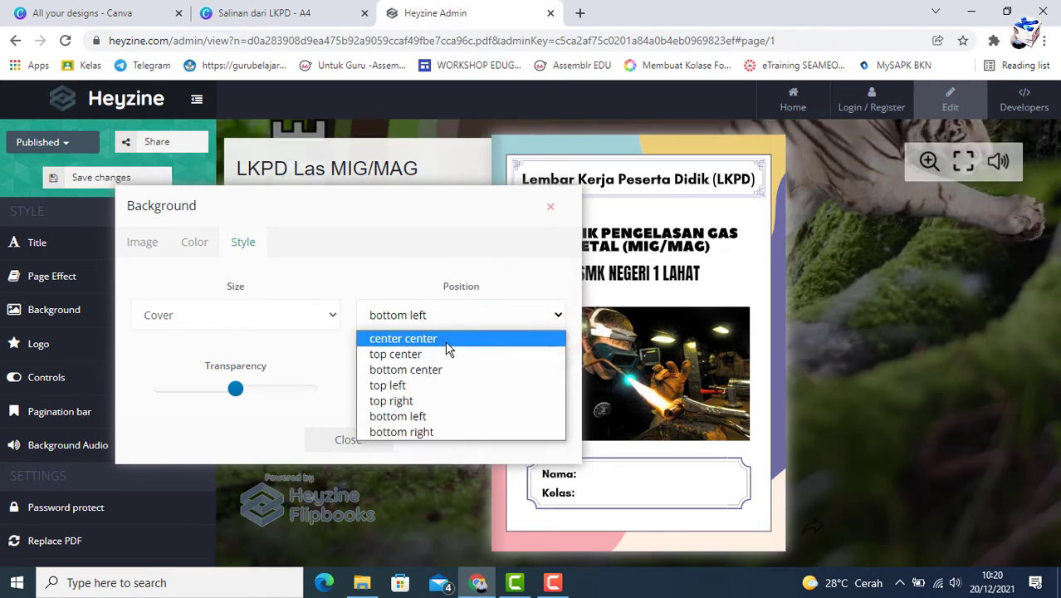
left_click(353, 439)
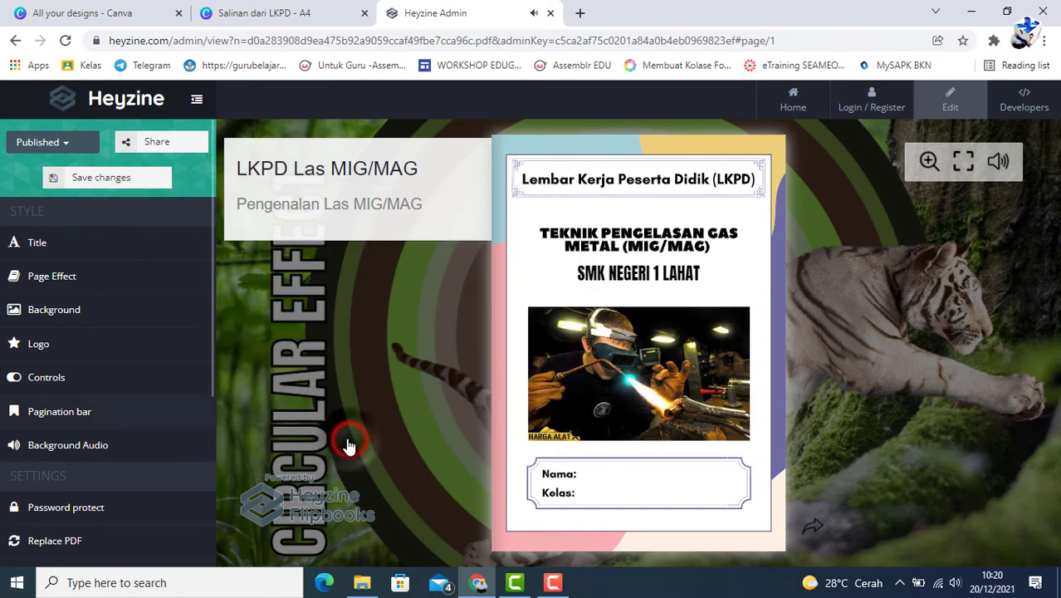
- Check the options for the corner logo and close them without buying a plan
left_click(36, 347)
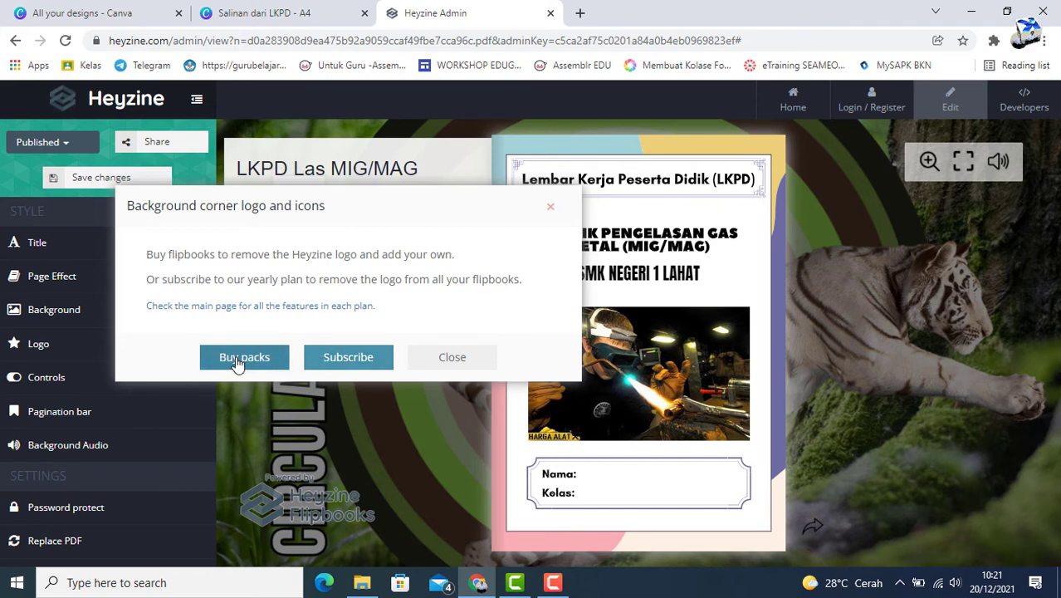
left_click(452, 357)
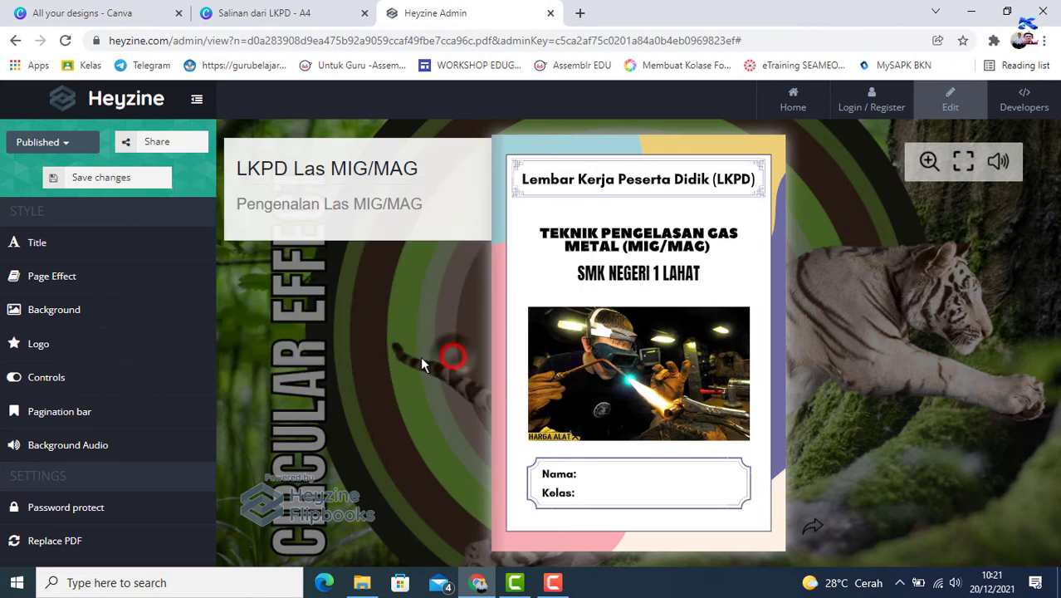
- Enable the Download and Print controls for the flipbook, toggling Print off and on again to compare
left_click(58, 380)
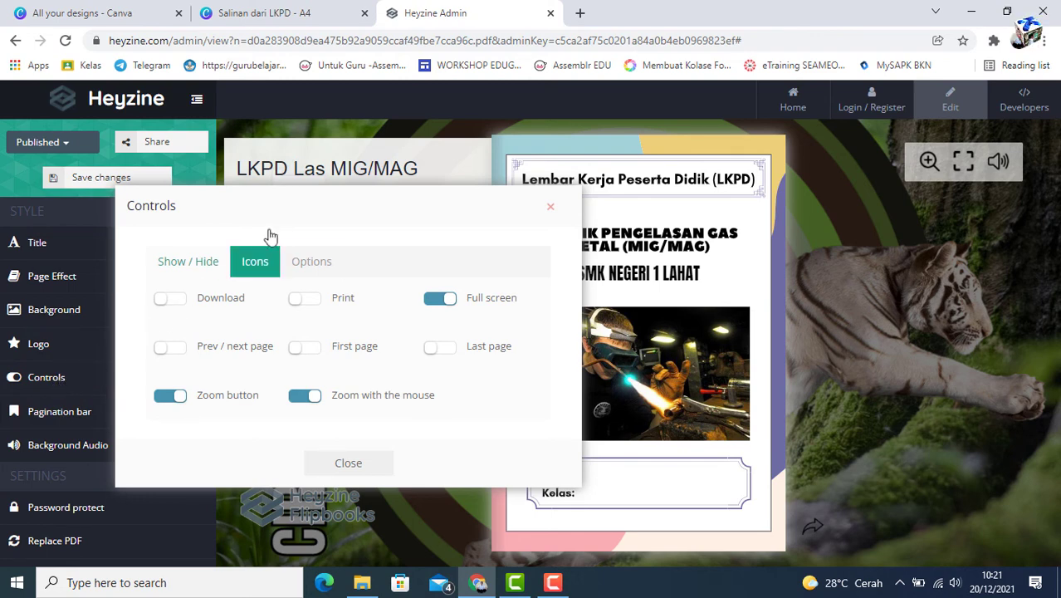
left_click(177, 300)
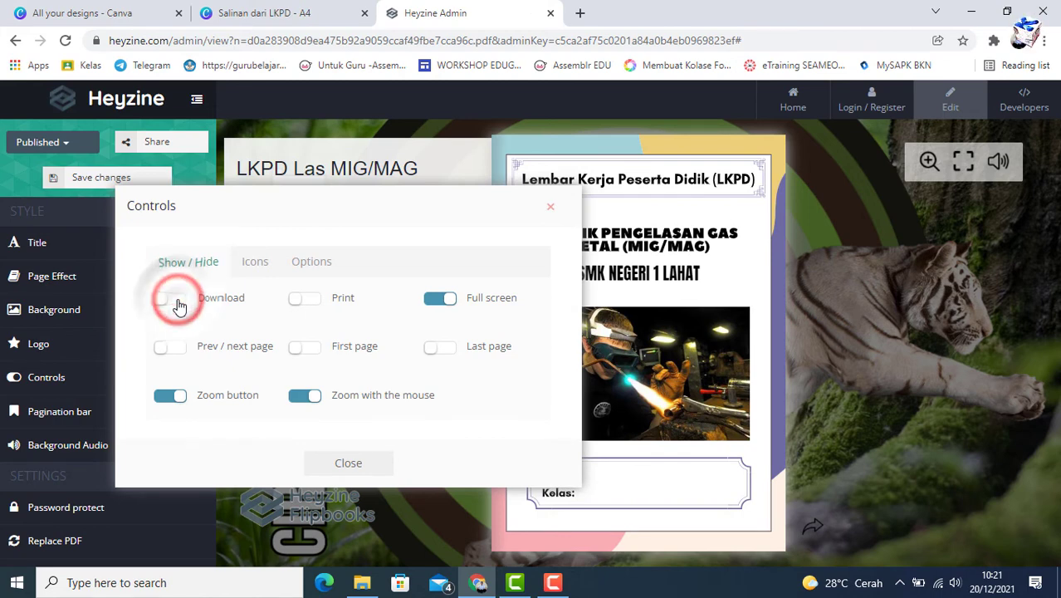
left_click(304, 302)
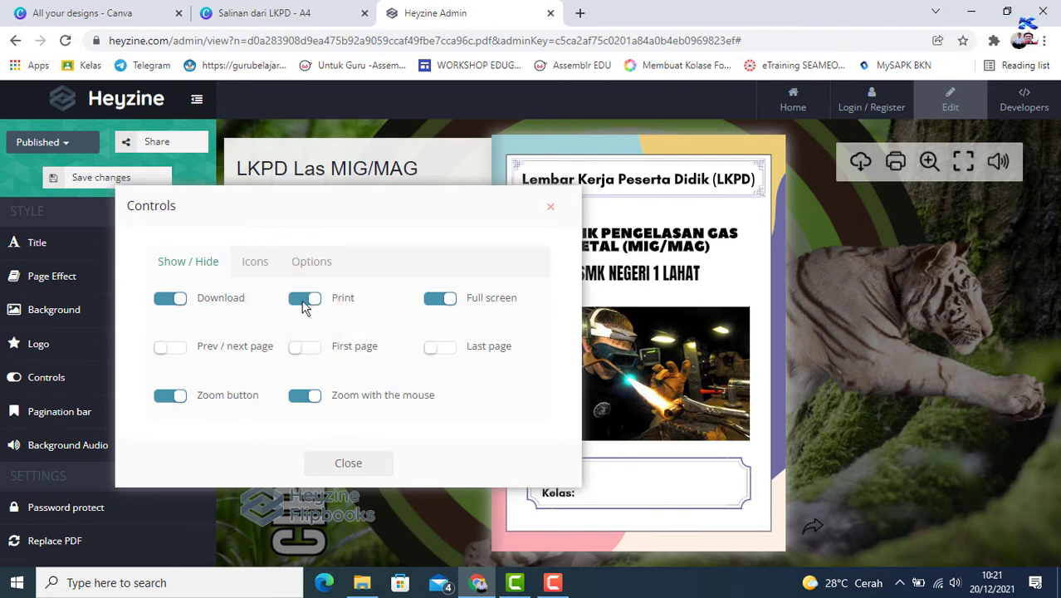
left_click(296, 302)
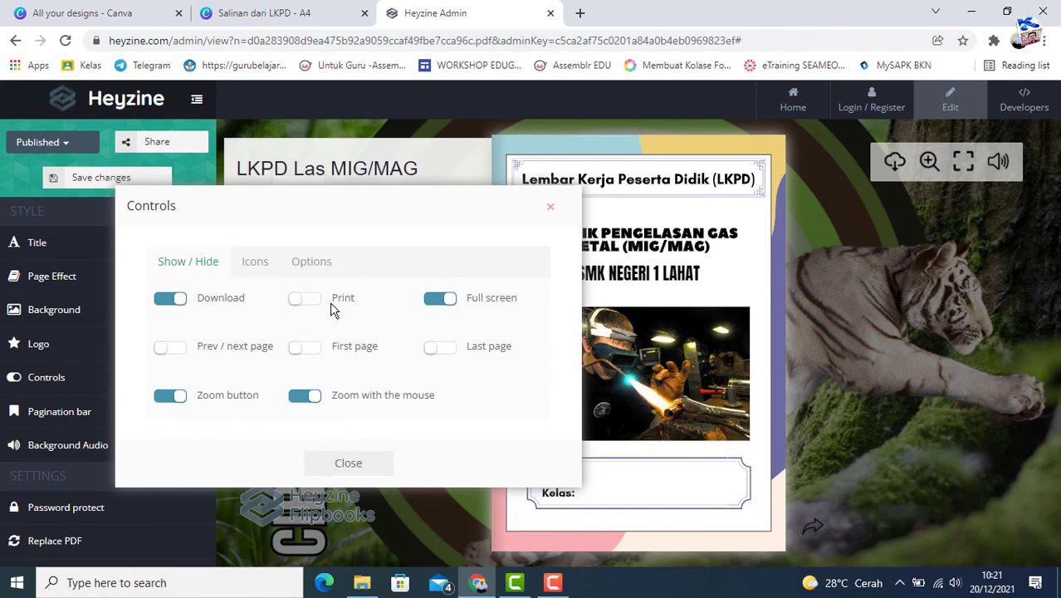
left_click(320, 300)
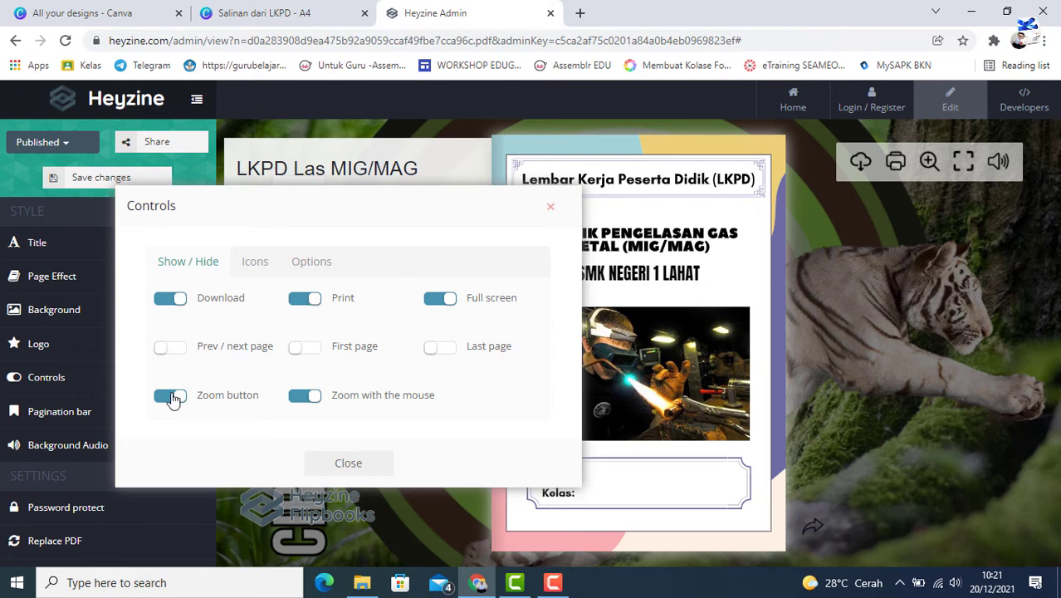
- Try hiding the Zoom button, Download and Print controls, then switch each one back on
left_click(172, 399)
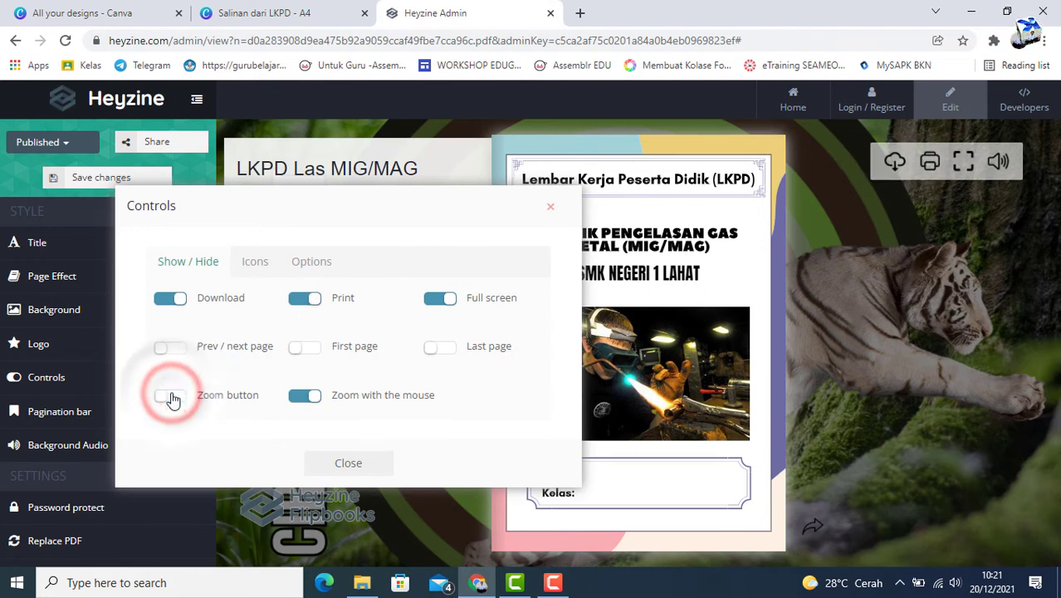
left_click(174, 401)
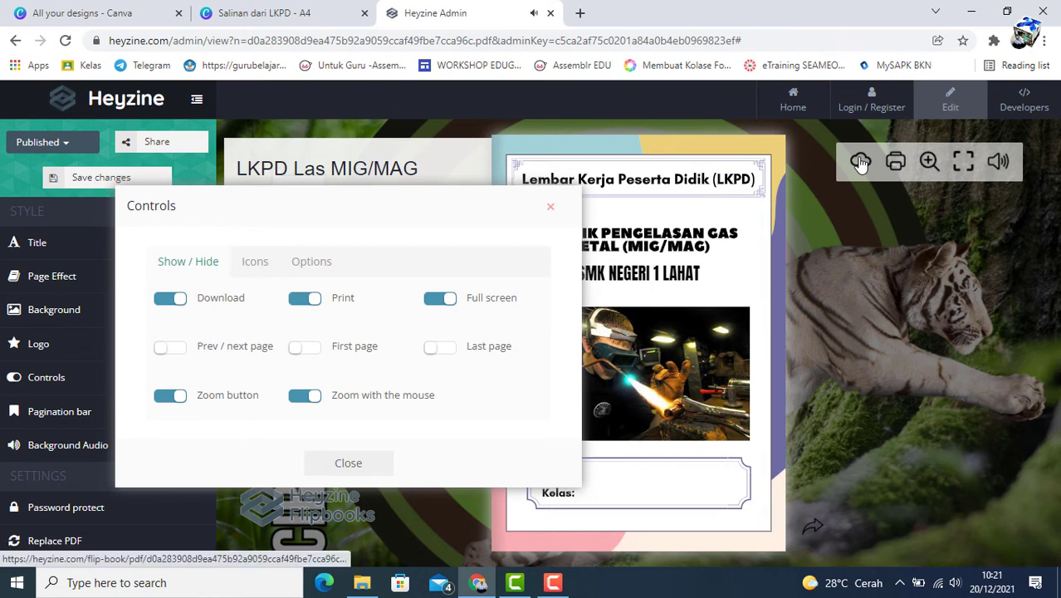
left_click(170, 301)
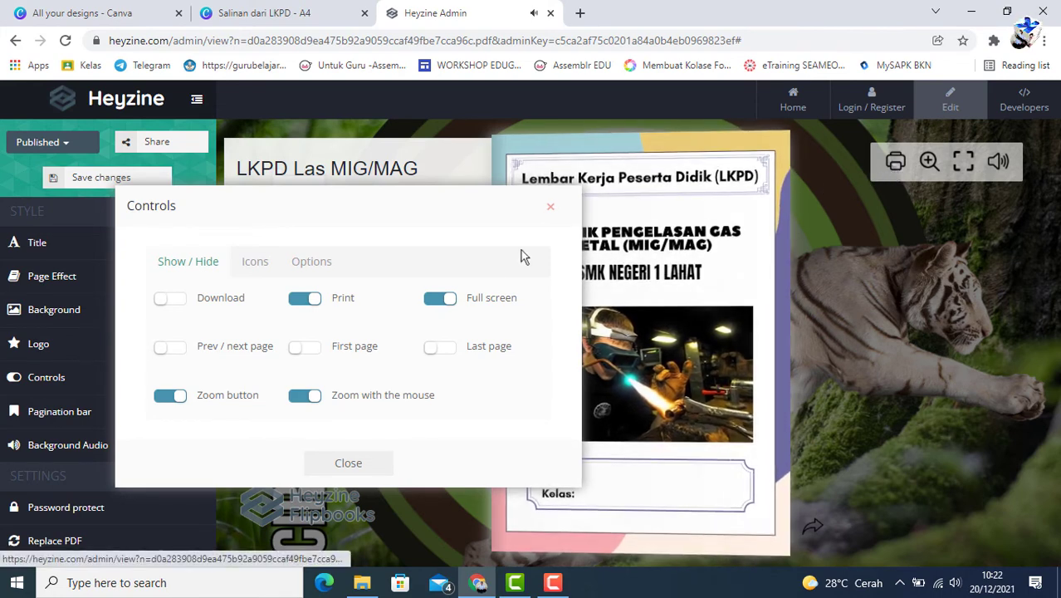
left_click(300, 304)
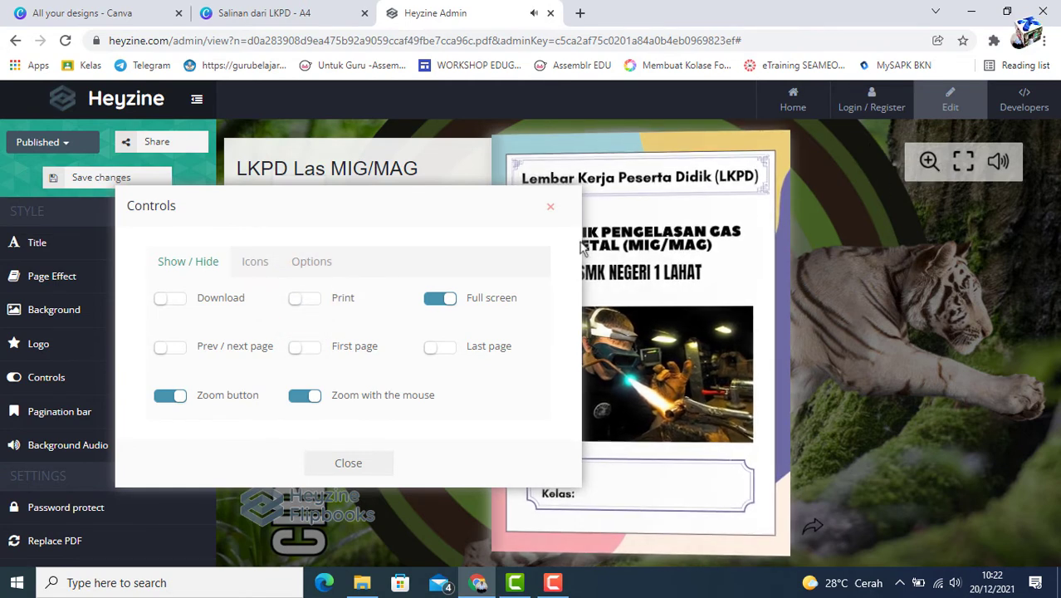
left_click(308, 301)
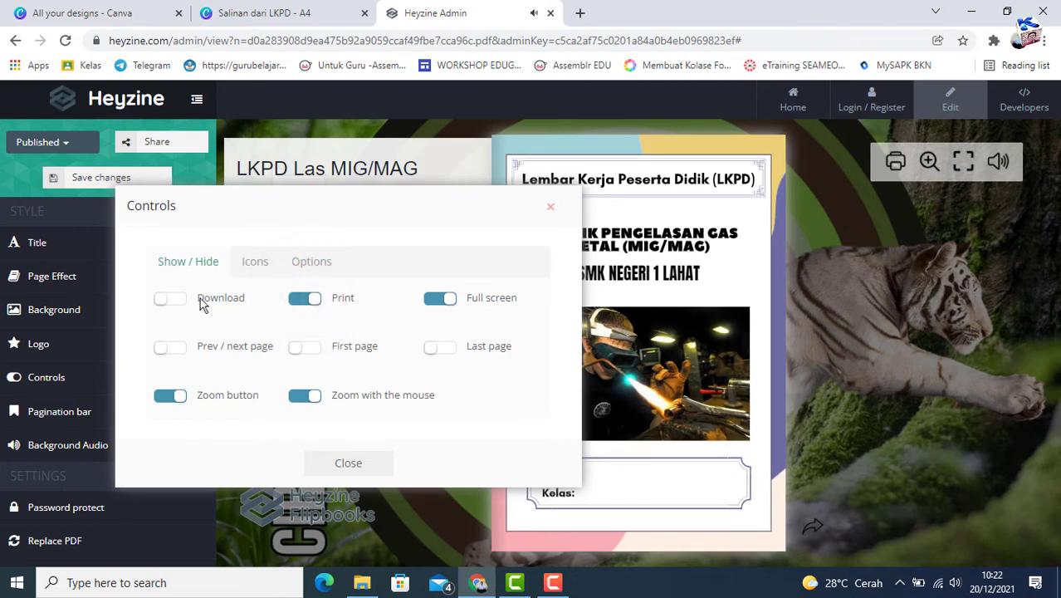
left_click(170, 298)
- Enable the Prev / next page control, try First page and Last page before switching both off, and close the controls settings
left_click(172, 349)
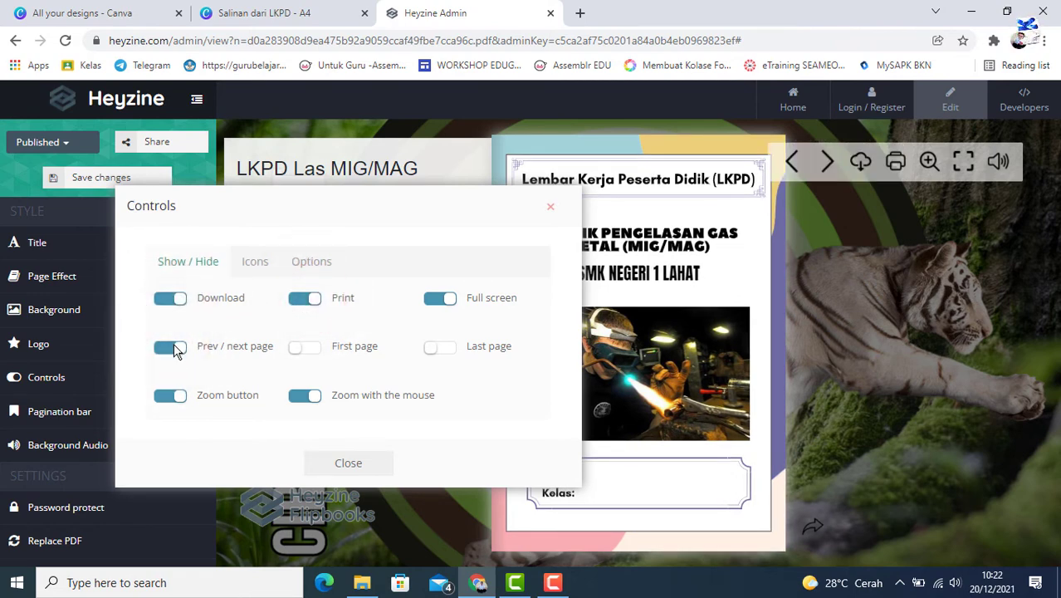
left_click(314, 353)
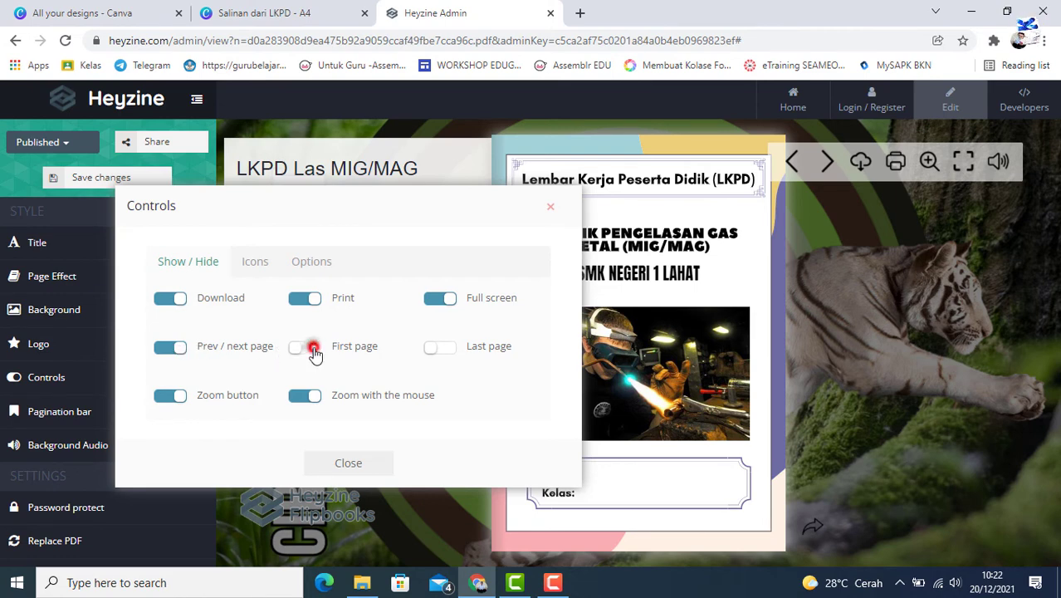
left_click(439, 348)
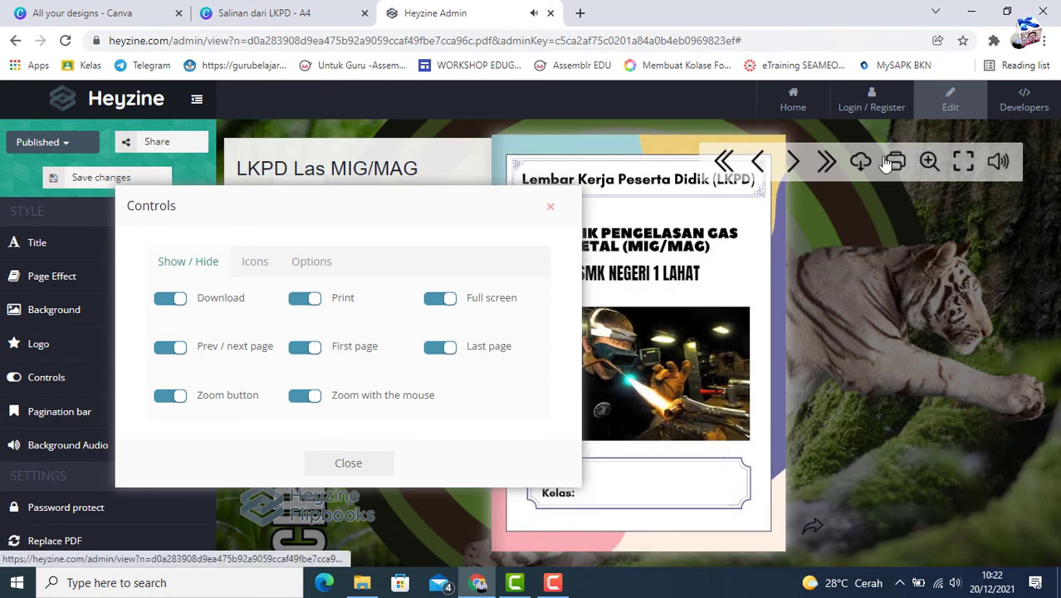
left_click(428, 349)
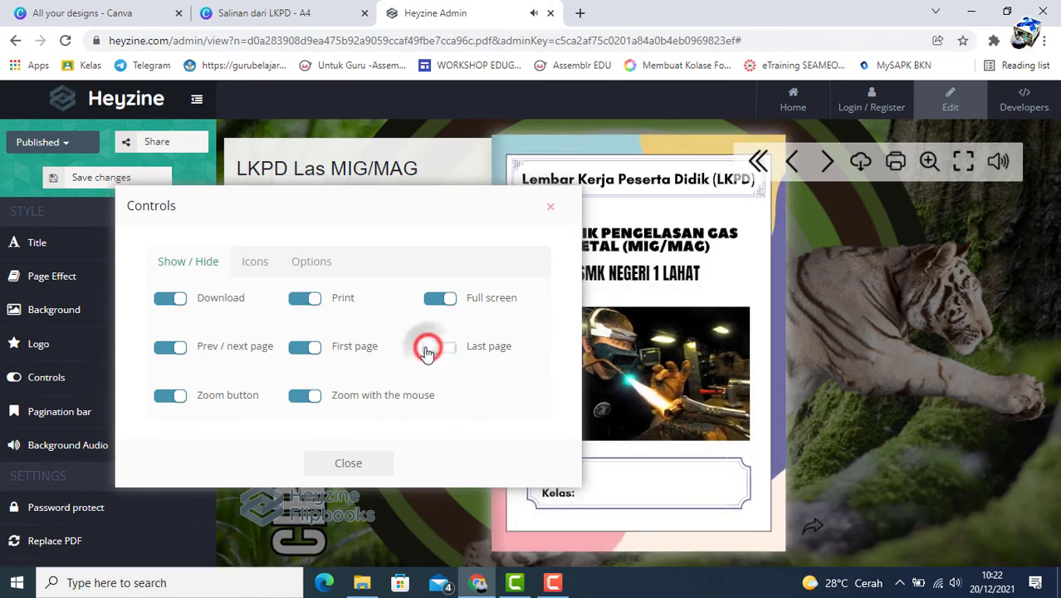
left_click(299, 352)
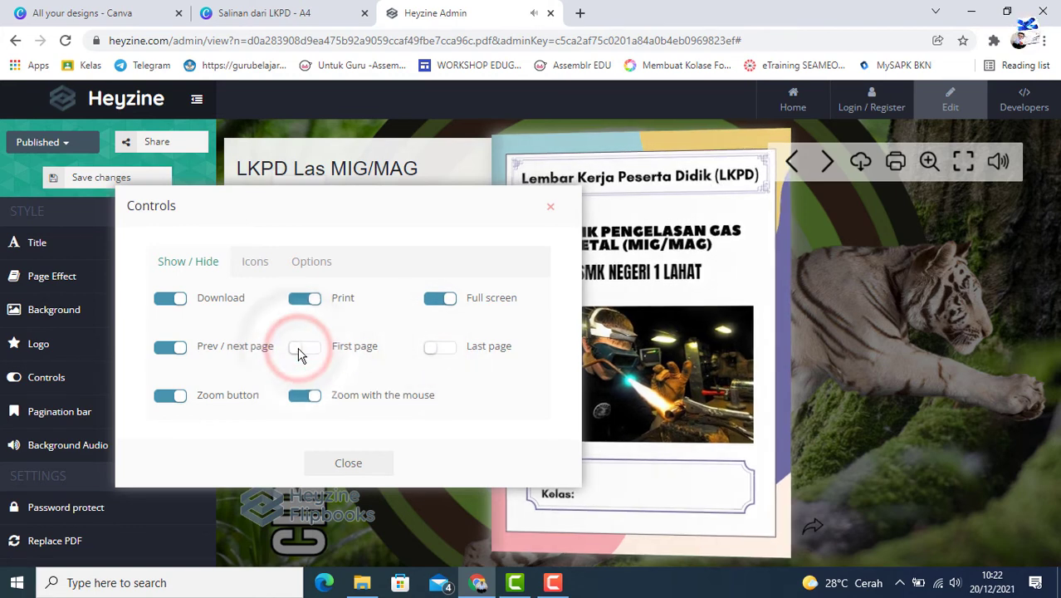
left_click(349, 463)
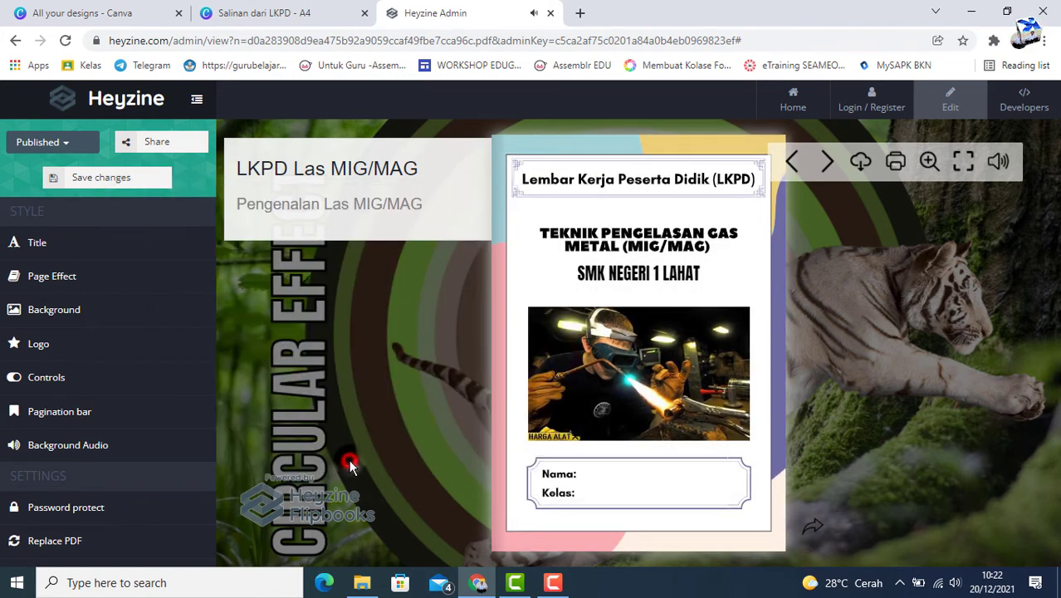
- Look through the available pagination bar types and close the pagination settings
left_click(87, 417)
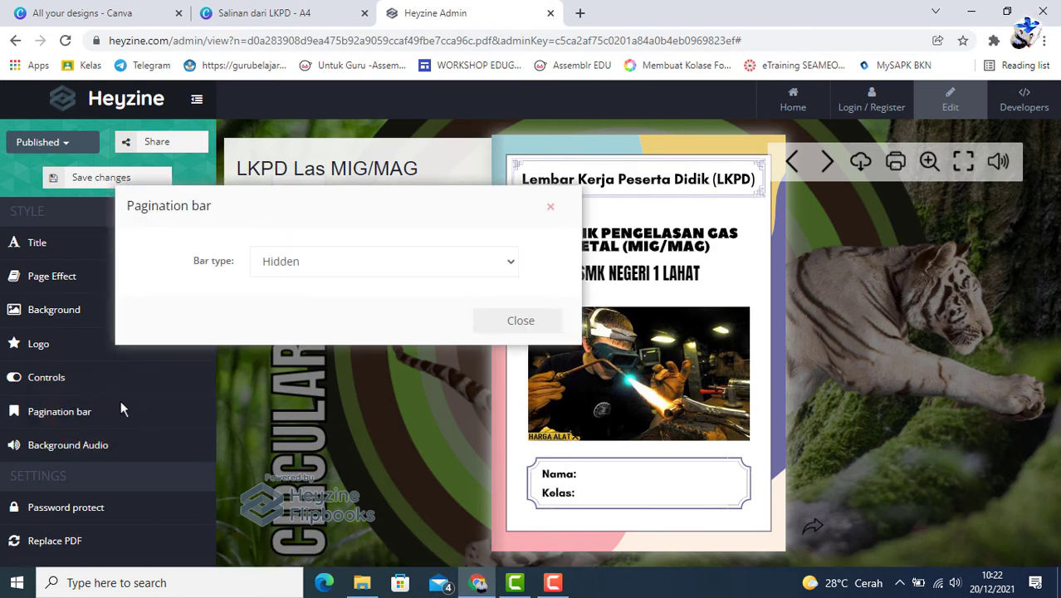
left_click(511, 264)
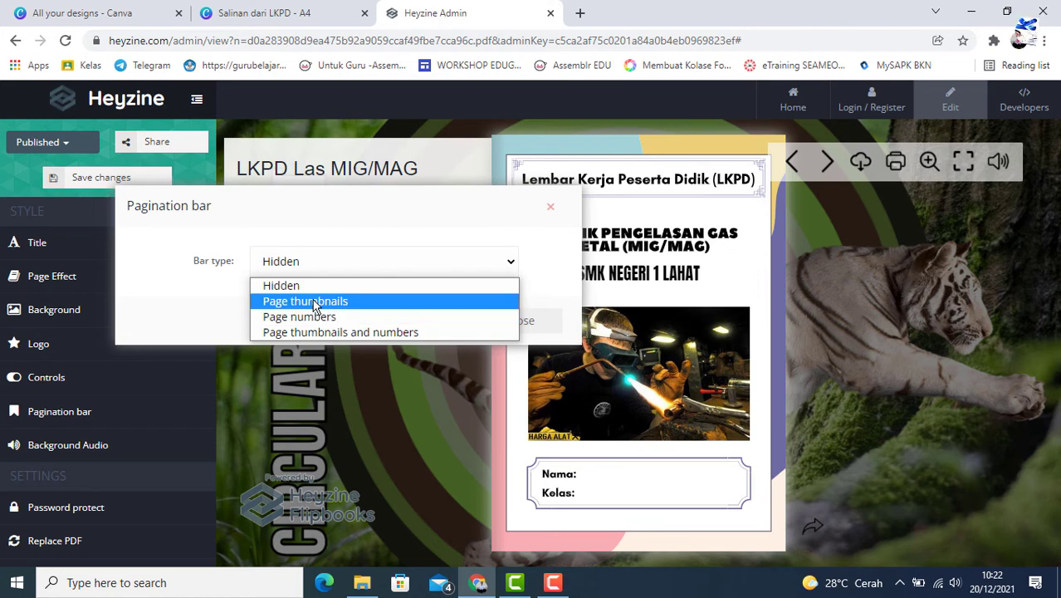
key("Down")
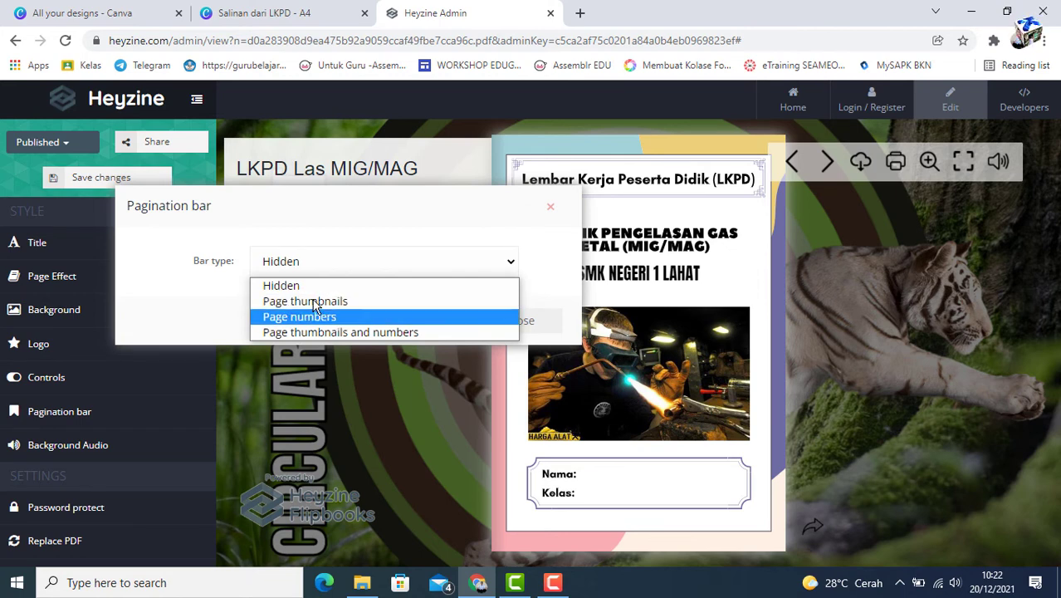
key("Up")
left_click(531, 330)
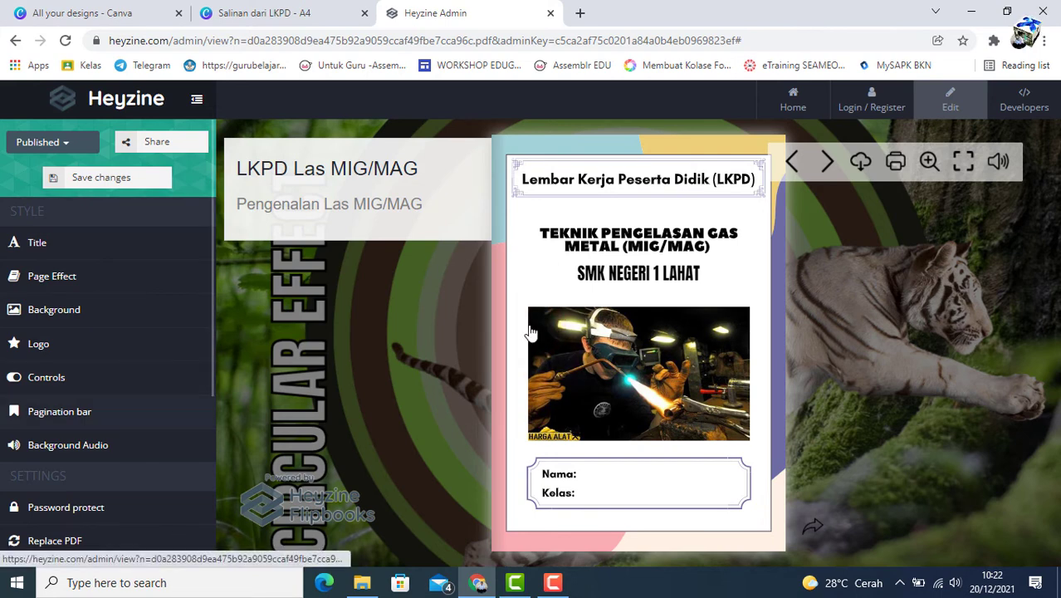
- Upload bensound-smile.mp3 from the Musik folder on Local Disk (D:) to the background audio library
left_click(75, 449)
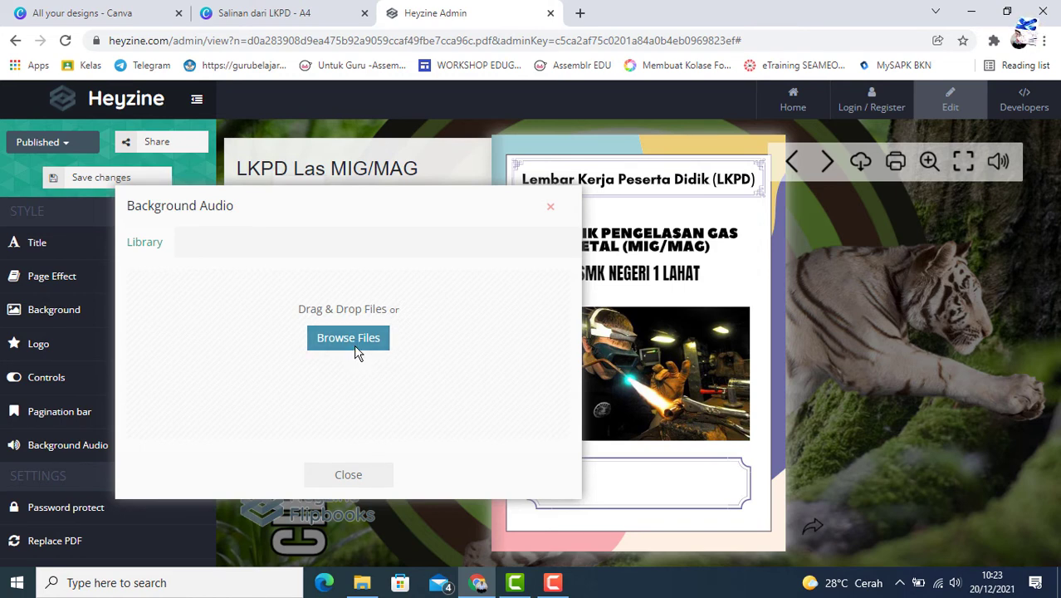
left_click(141, 246)
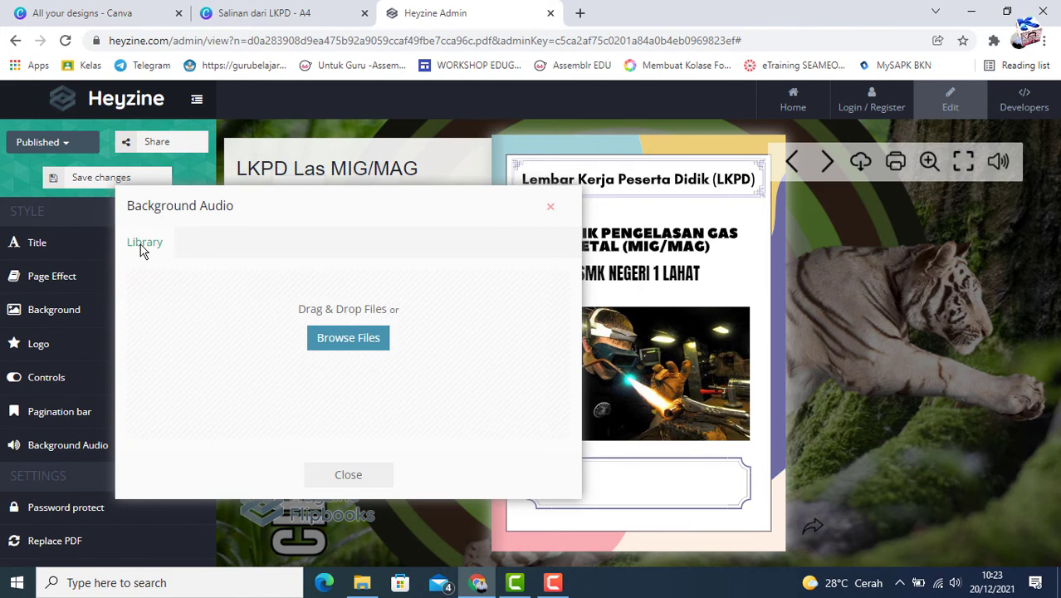
left_click(344, 340)
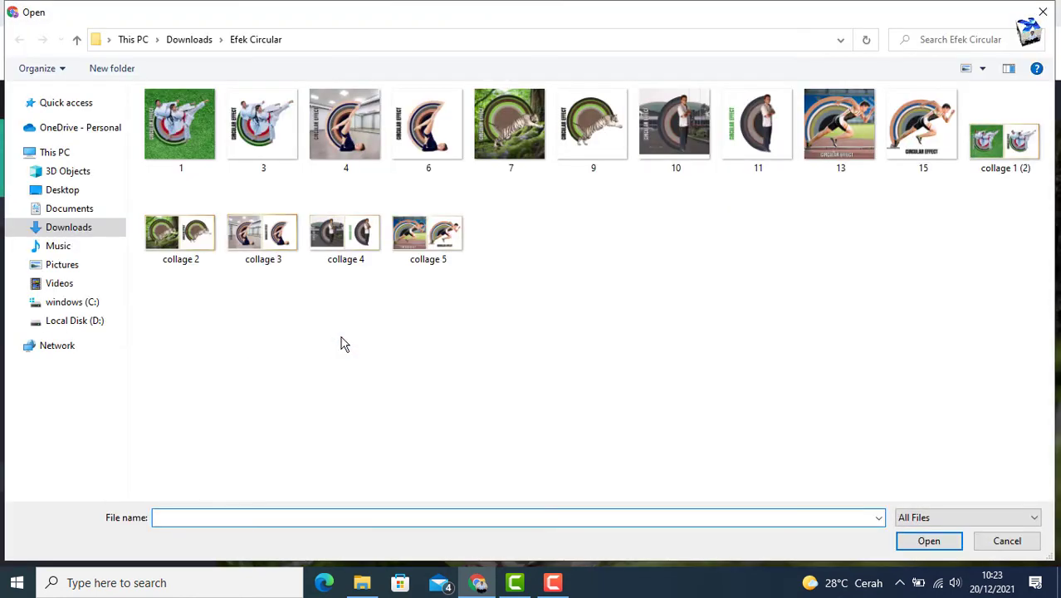
left_click(80, 320)
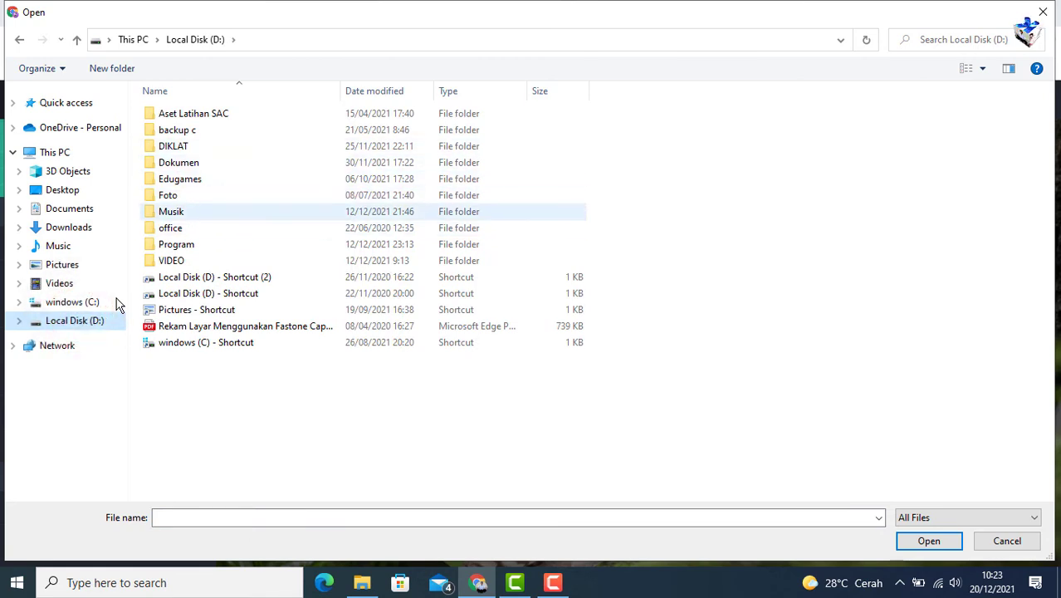
left_click(175, 214)
left_click(917, 543)
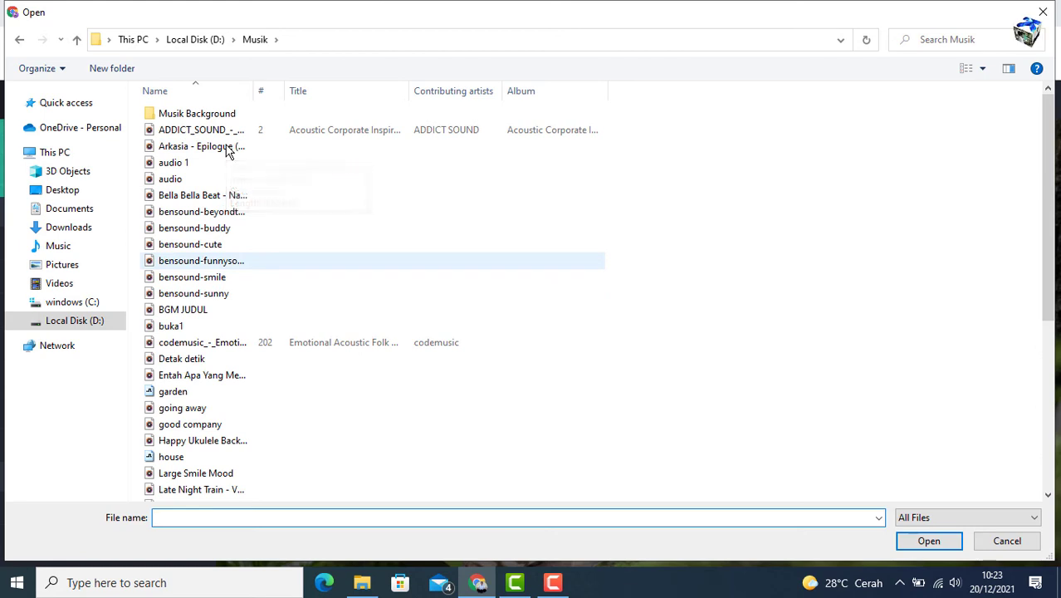
left_click(211, 279)
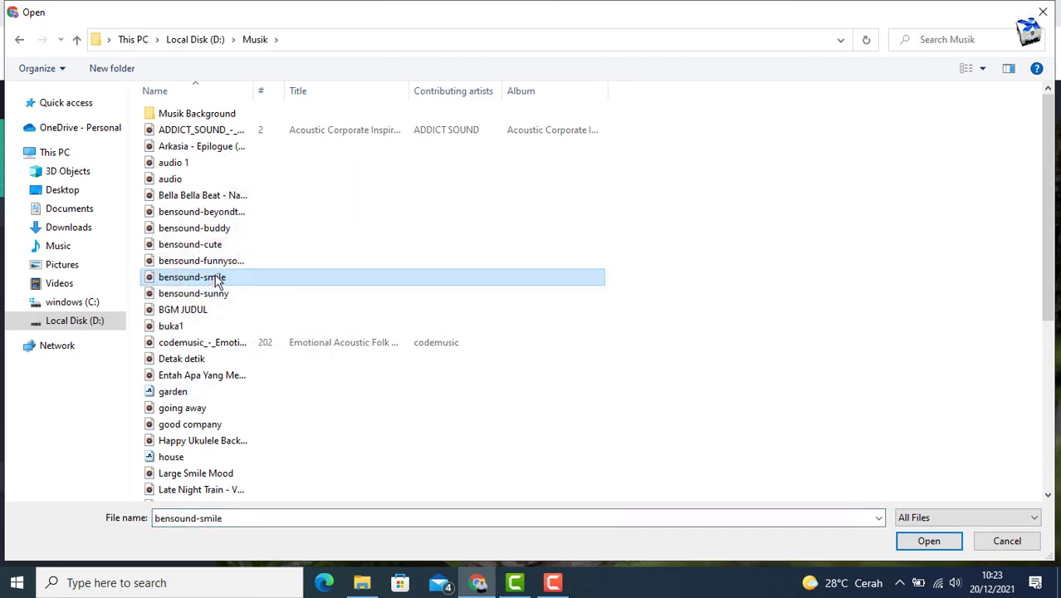
double_click(219, 280)
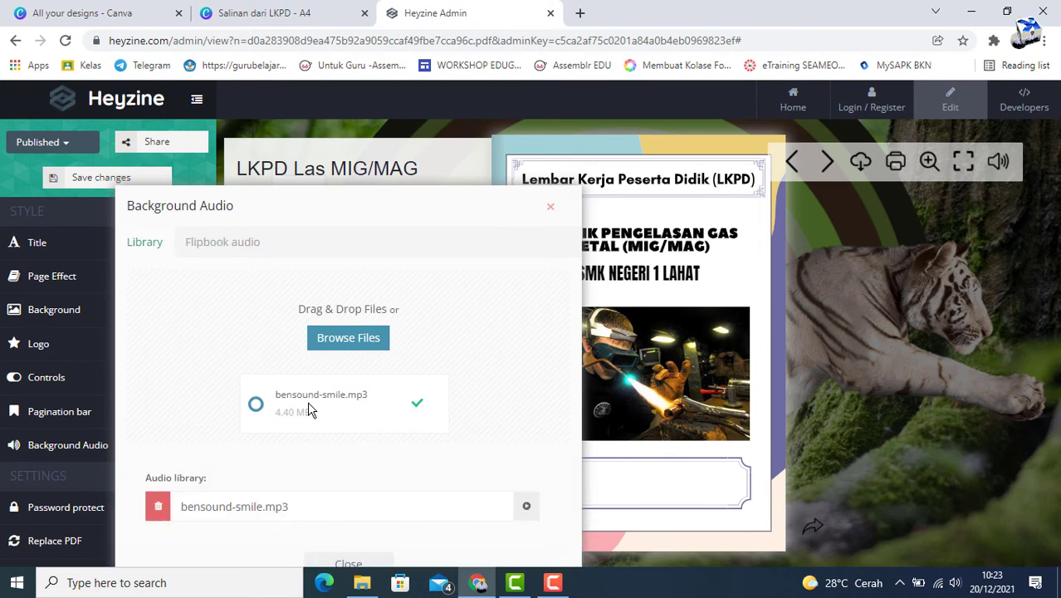
- Preview bensound-smile.mp3 from the audio library while turning the flipbook pages
left_click(526, 507)
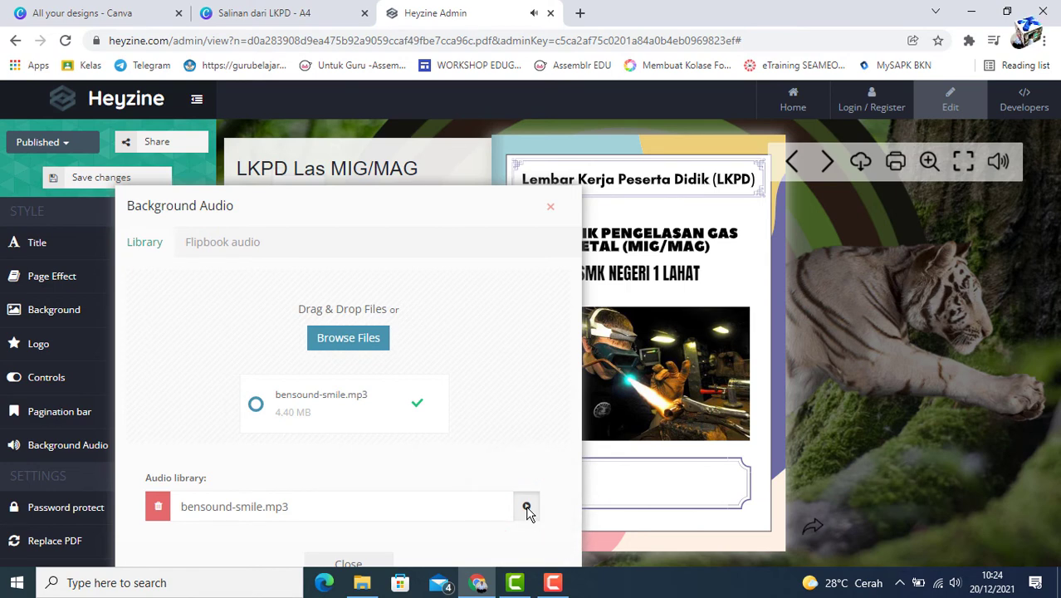
left_click(762, 166)
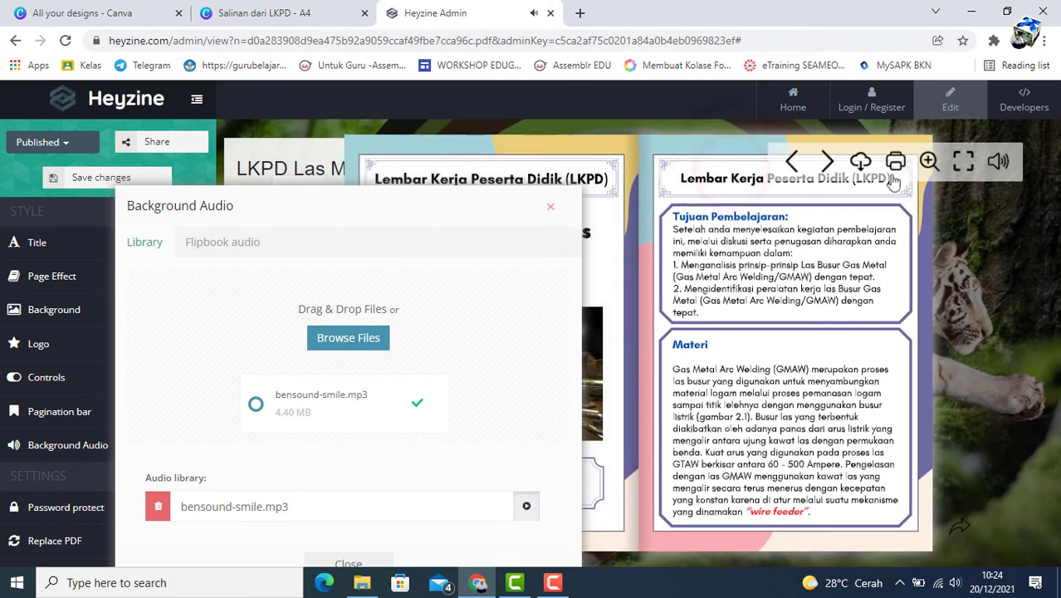
left_click(999, 163)
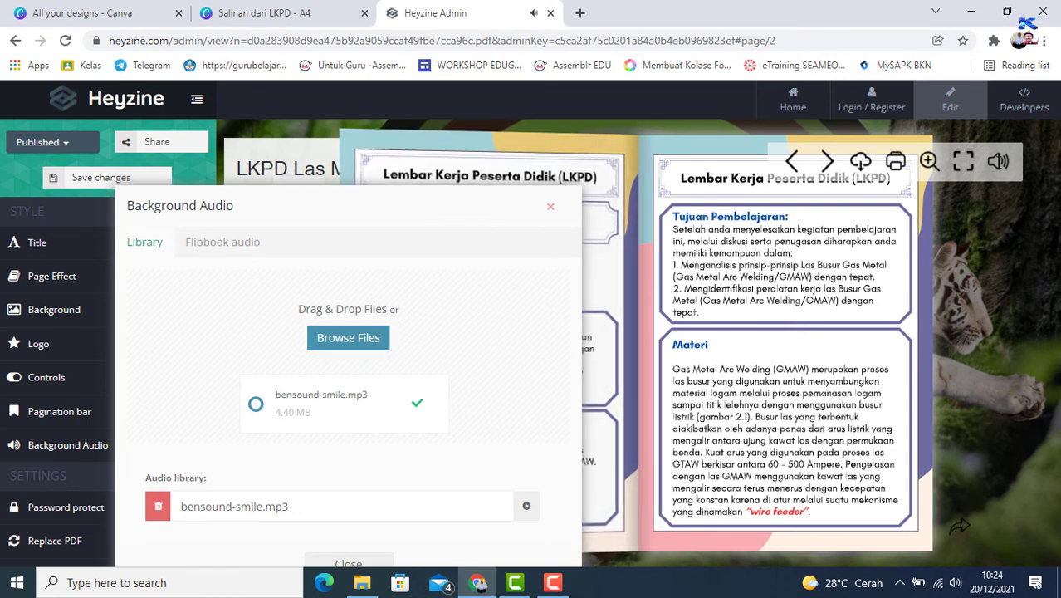
left_click(526, 509)
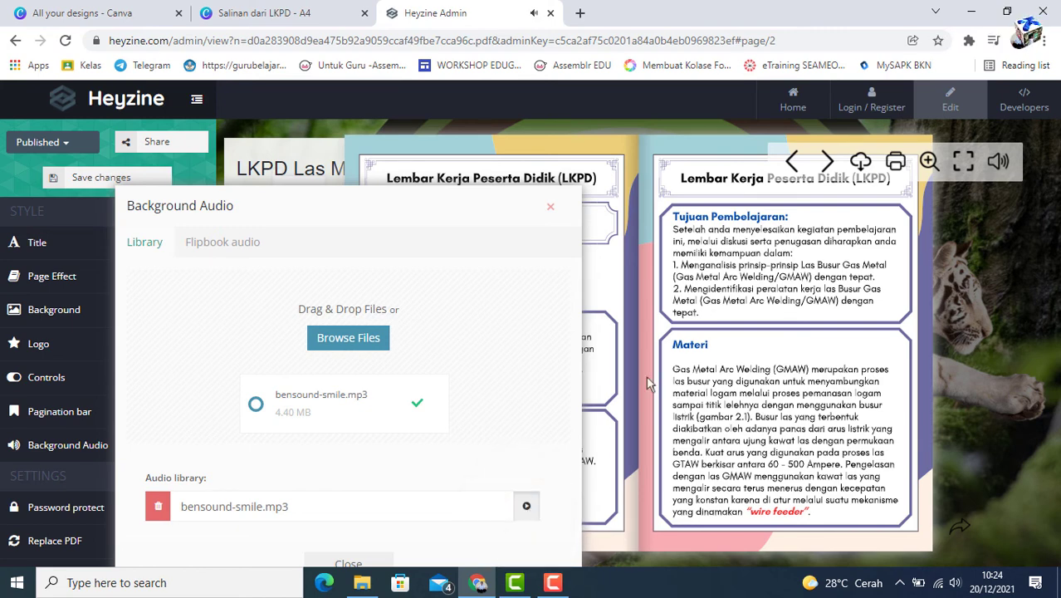
left_click(846, 165)
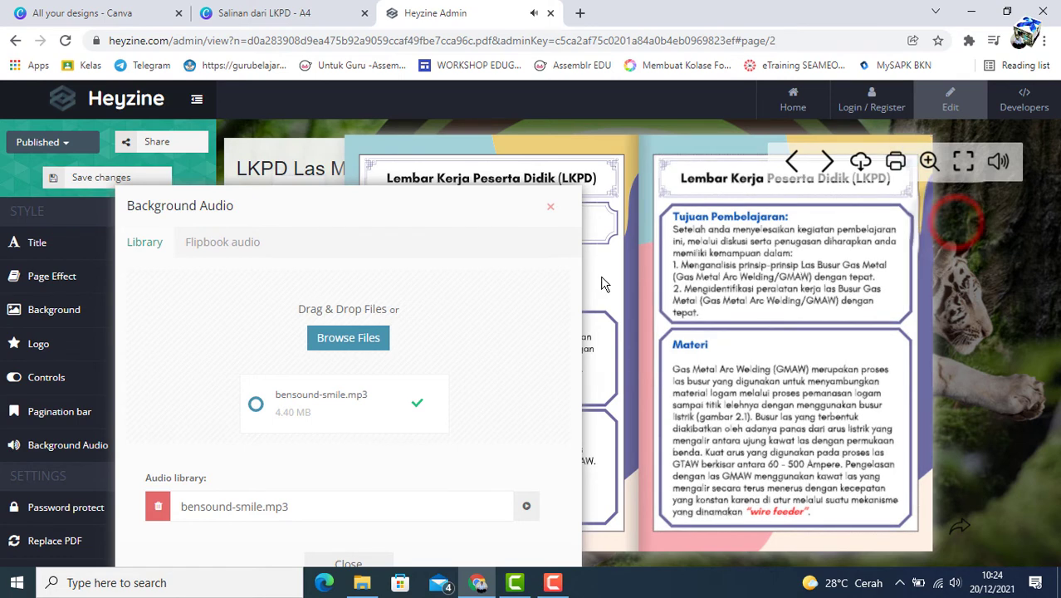
left_click_drag(918, 137, 219, 210)
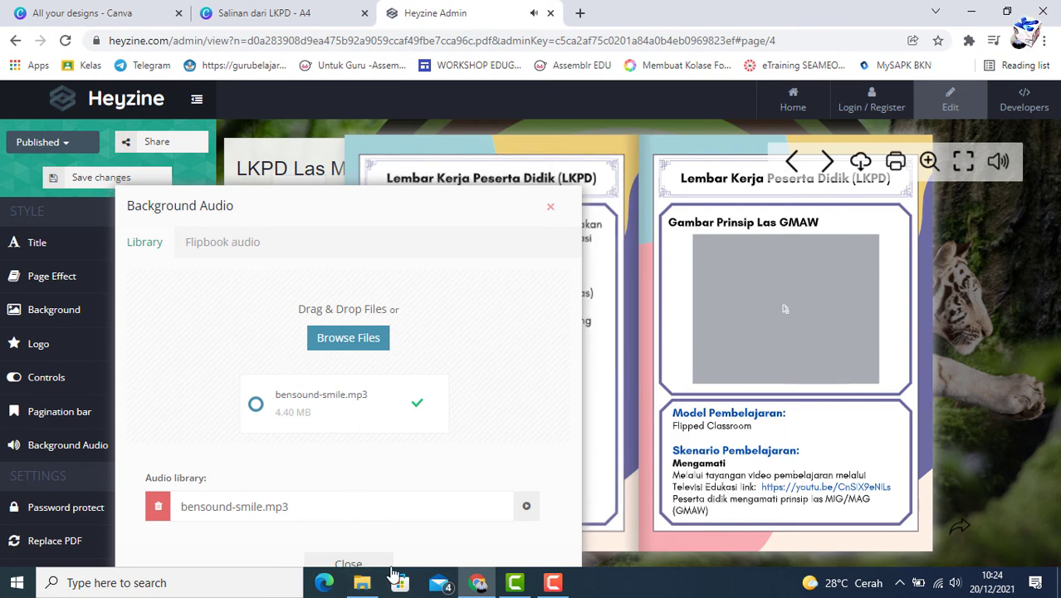
- Close the background audio settings and turn the flipbook one spread back and forward
left_click_drag(381, 205, 377, 176)
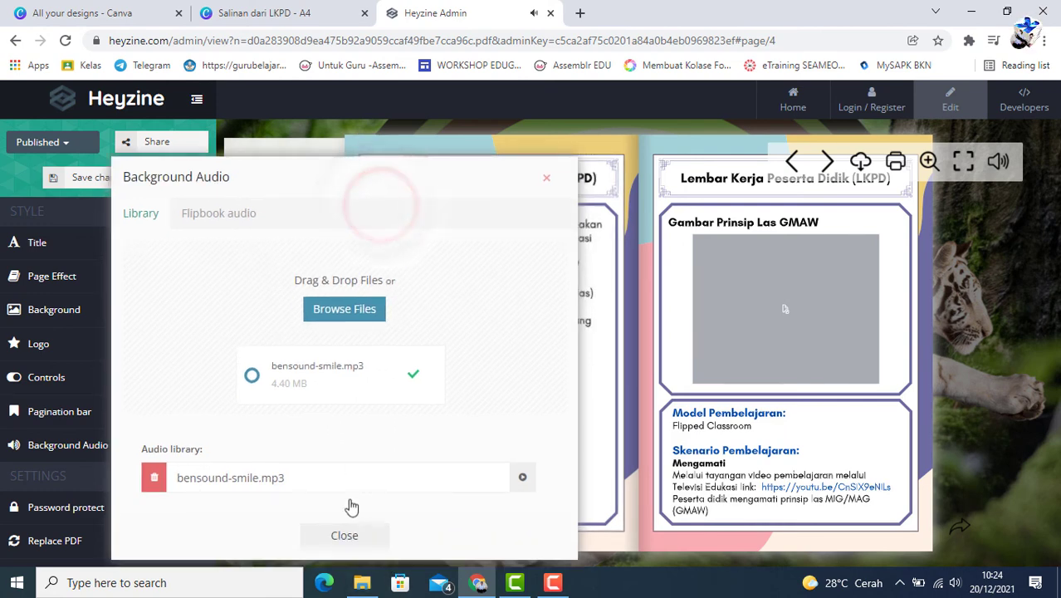
left_click(350, 536)
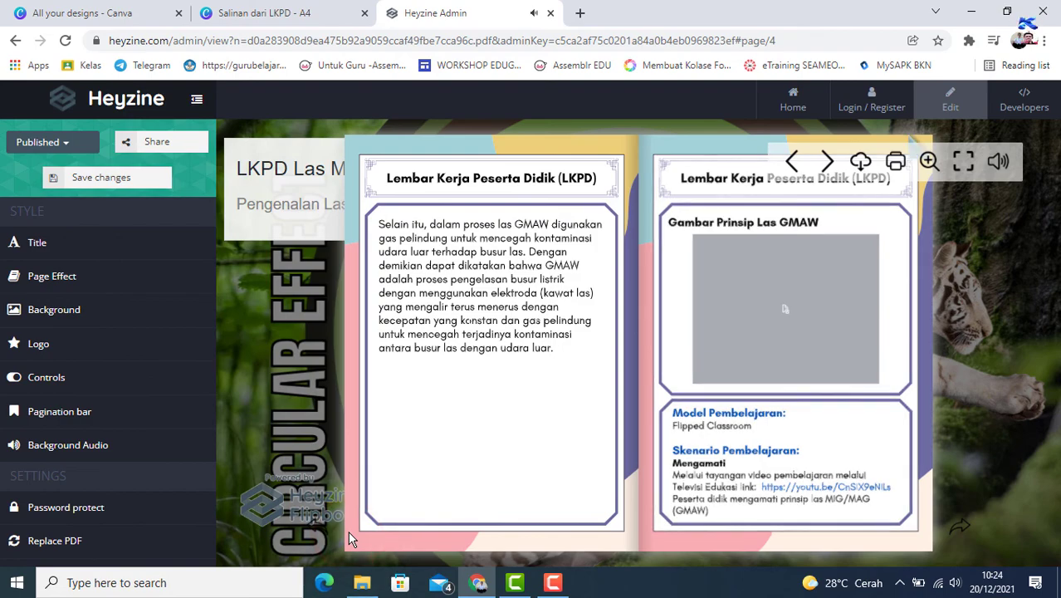
left_click(365, 158)
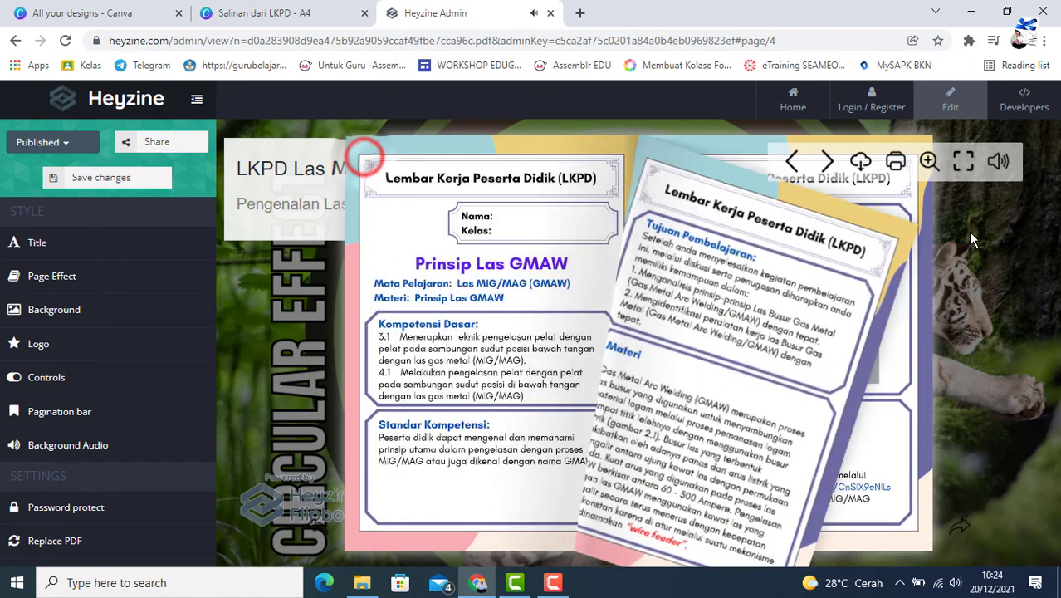
left_click(907, 192)
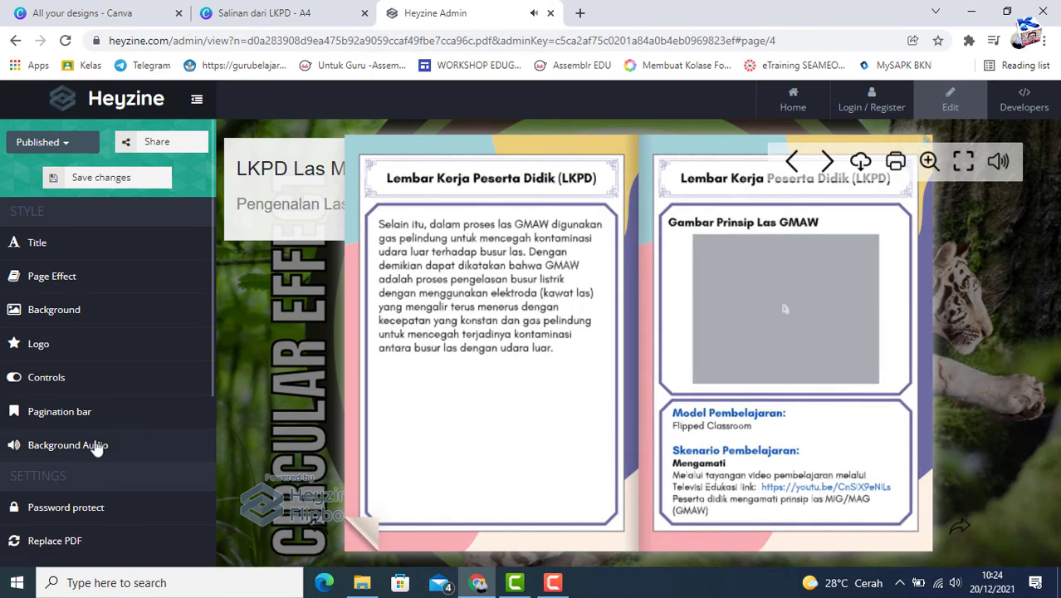
- Reopen the background audio settings, play bensound-smile.mp3 once more and close the settings
left_click(98, 447)
left_click(524, 507)
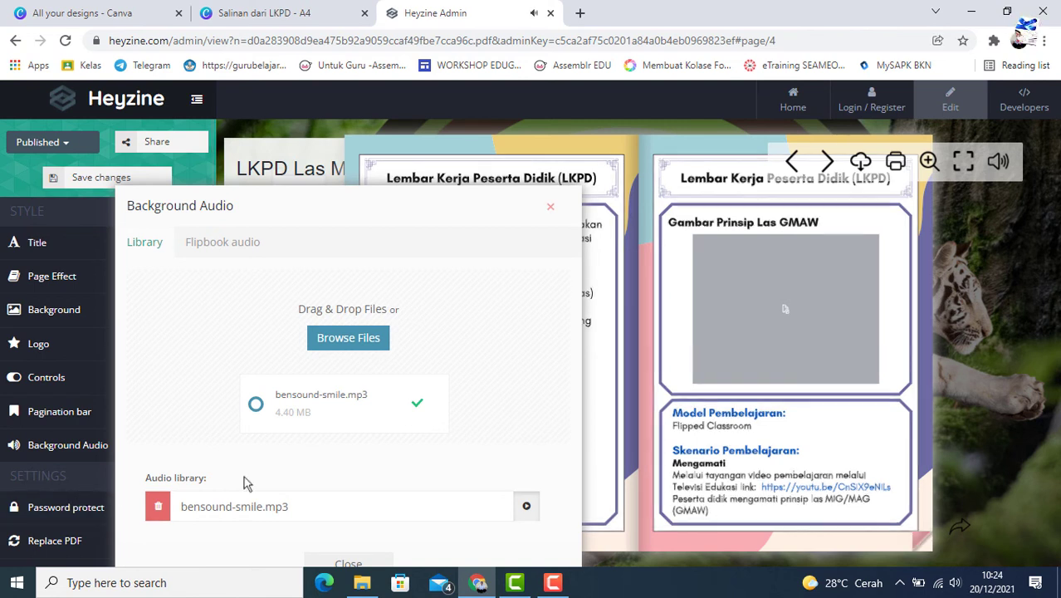
left_click(995, 422)
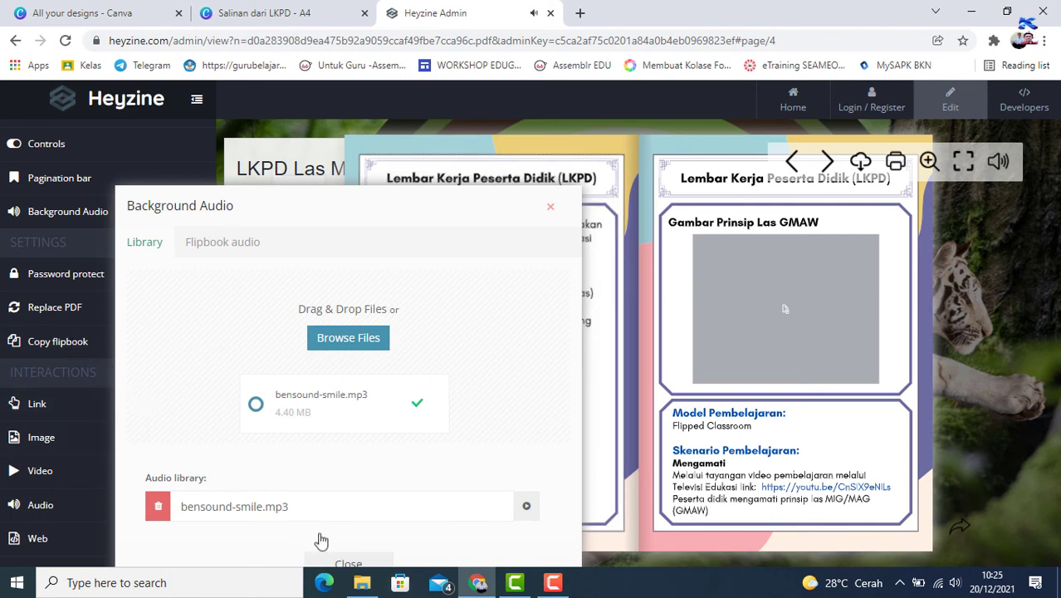
left_click(342, 562)
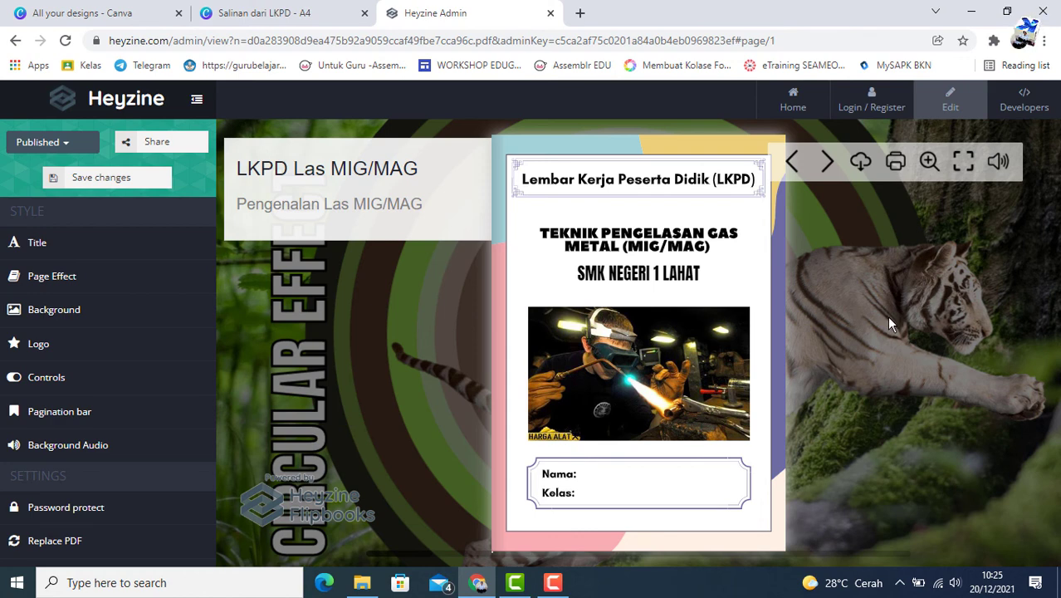
- Copy the flipbook's reader link from the sharing options and close them
left_click(146, 143)
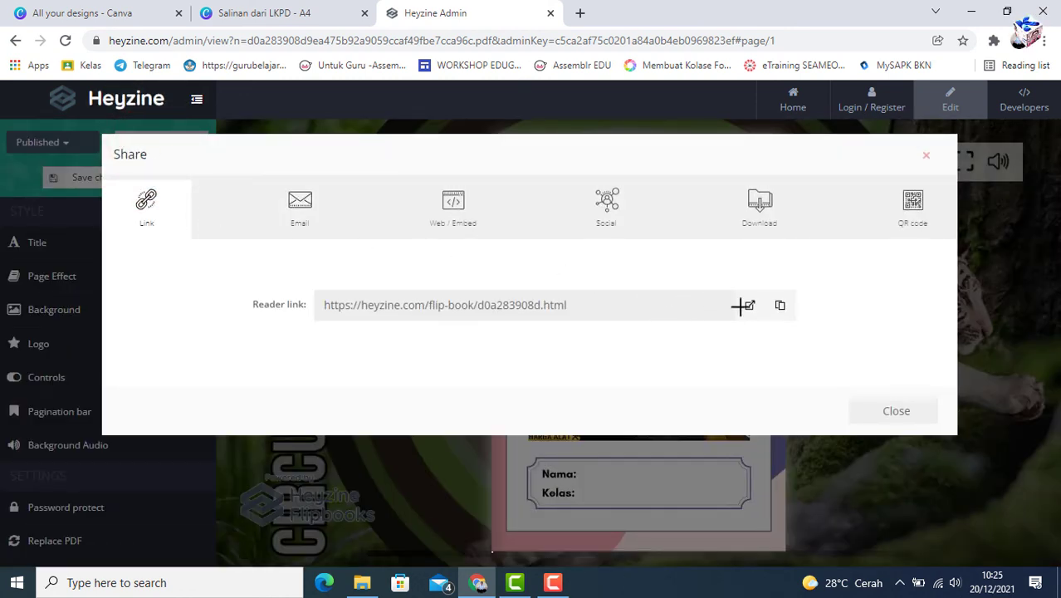
left_click(782, 308)
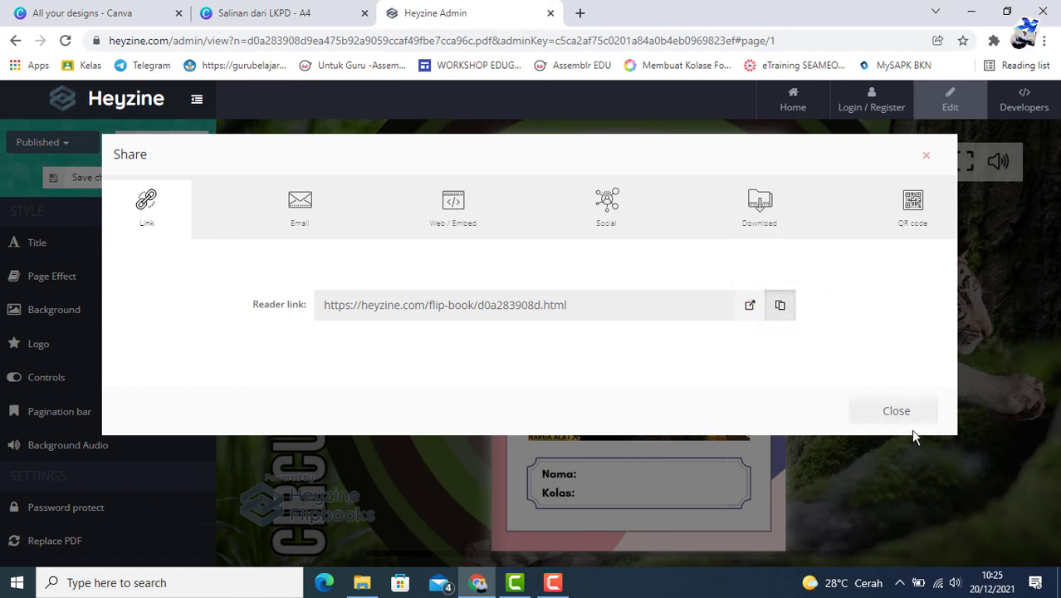
left_click(897, 412)
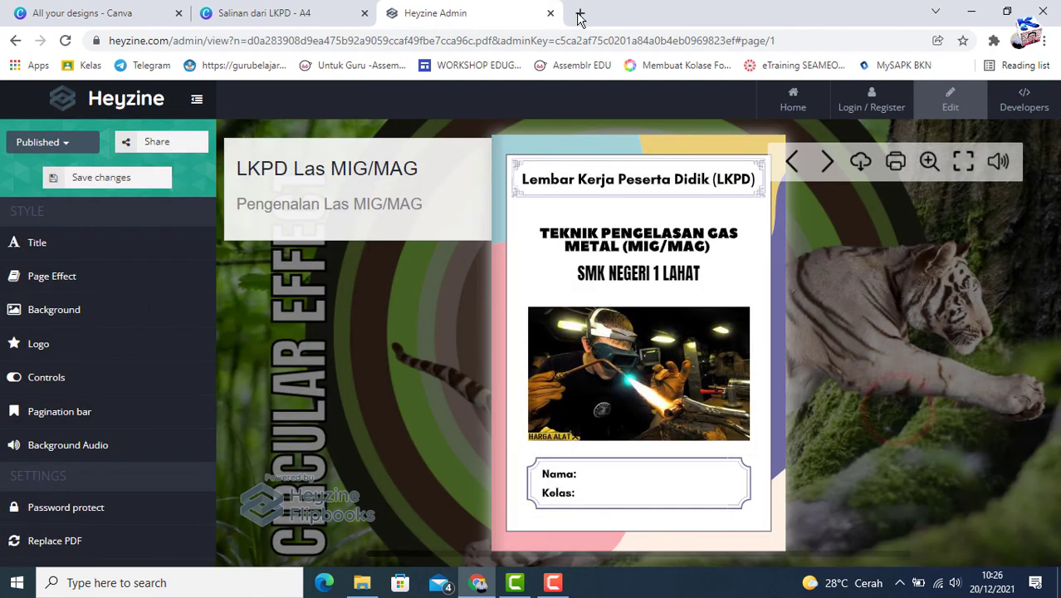
left_click(580, 14)
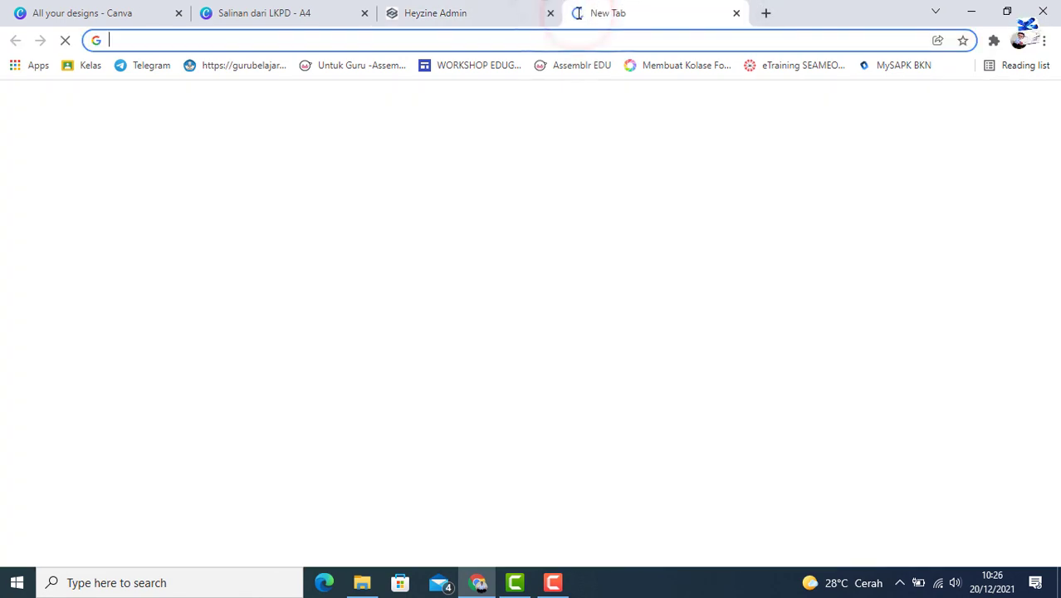
left_click(476, 40)
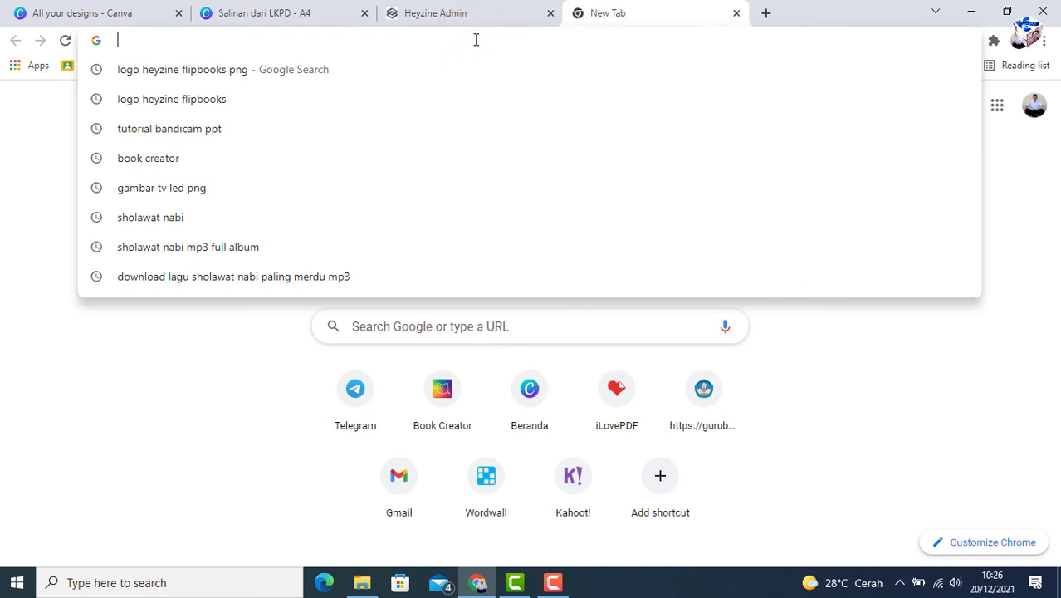
key("ctrl+v")
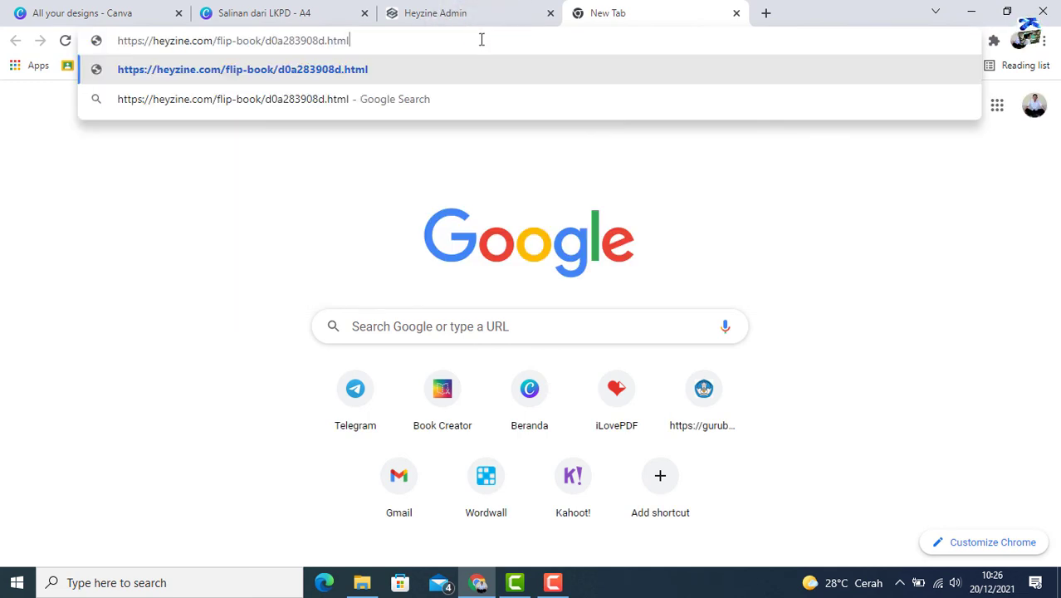
key("Return")
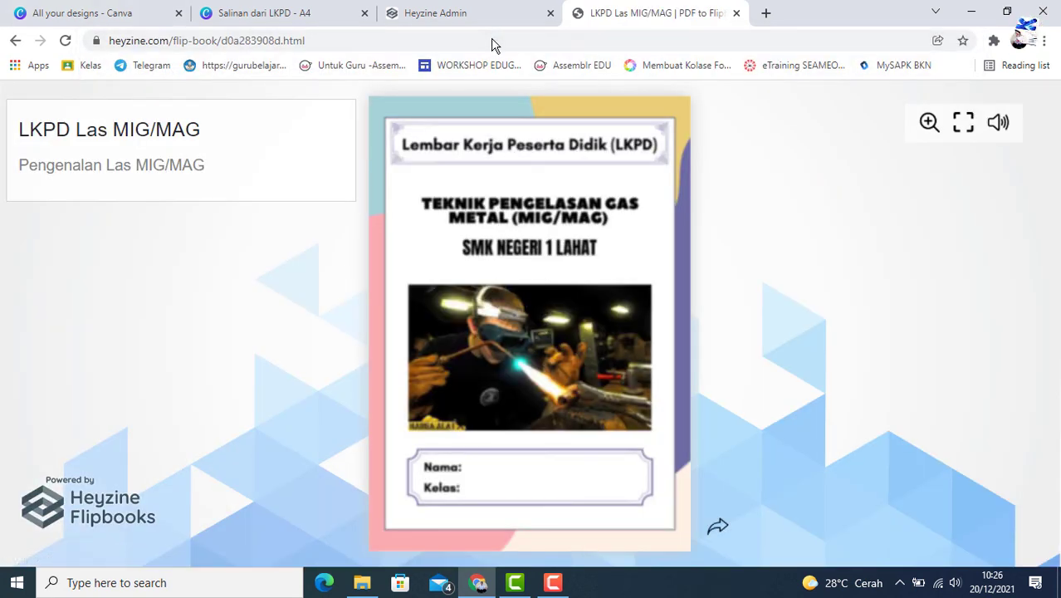
- Page through the published flipbook from the cover to the last page, then turn back one spread
left_click(668, 137)
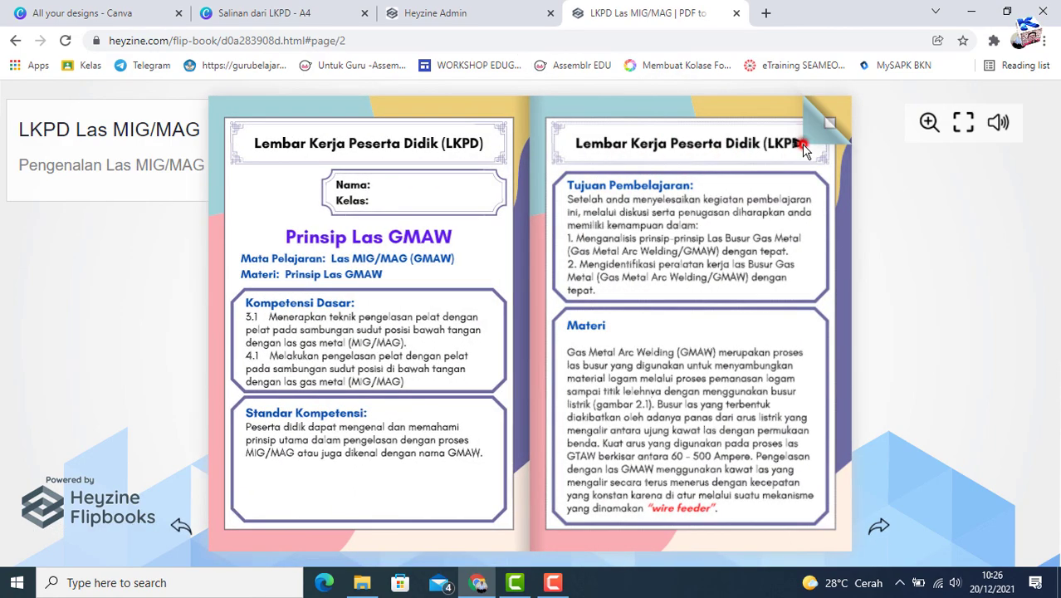
left_click(804, 139)
left_click(699, 161)
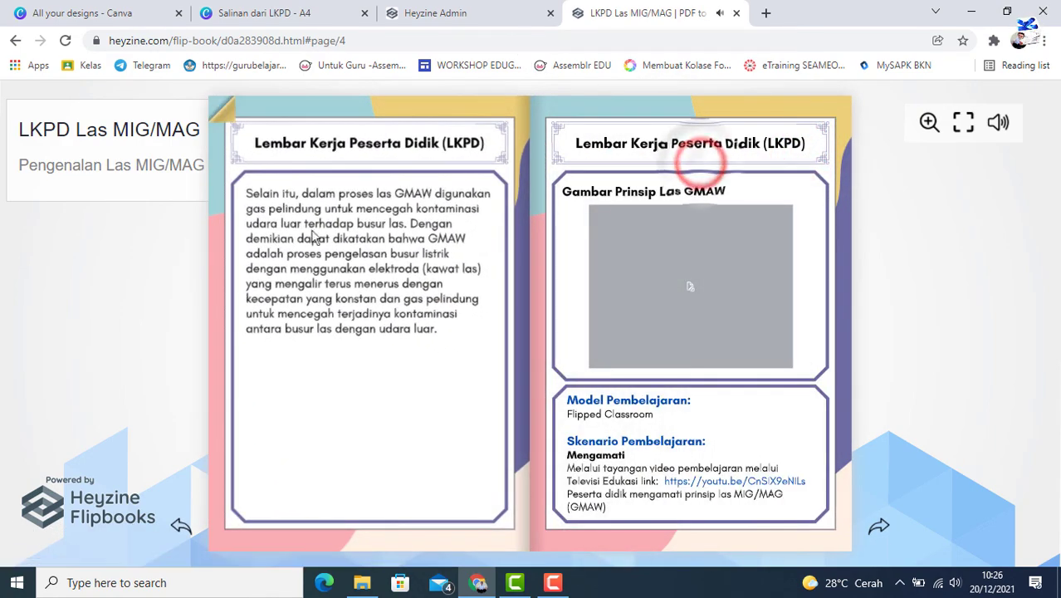
left_click(822, 142)
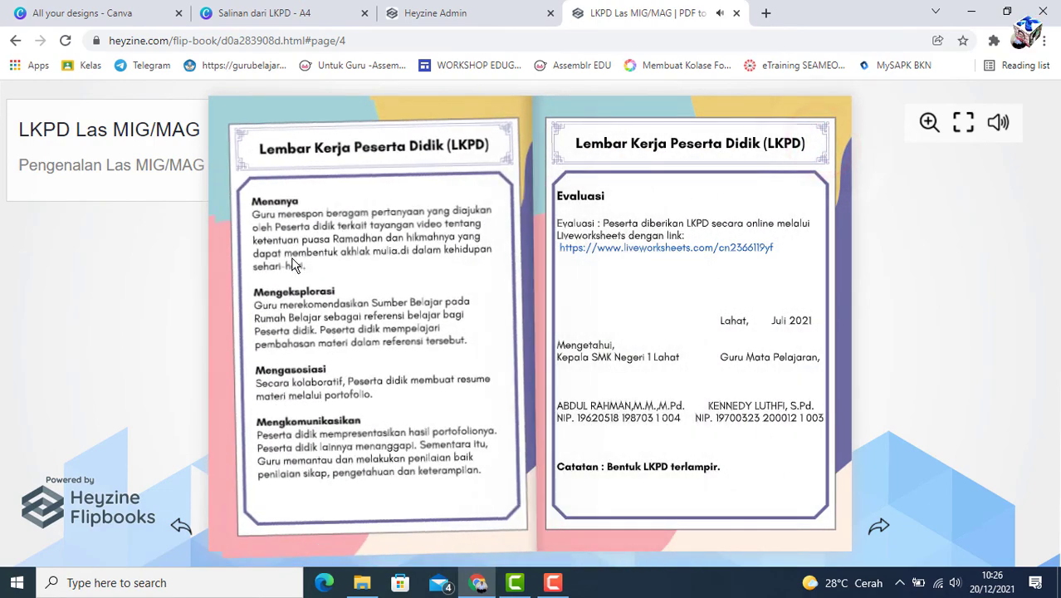
left_click(880, 530)
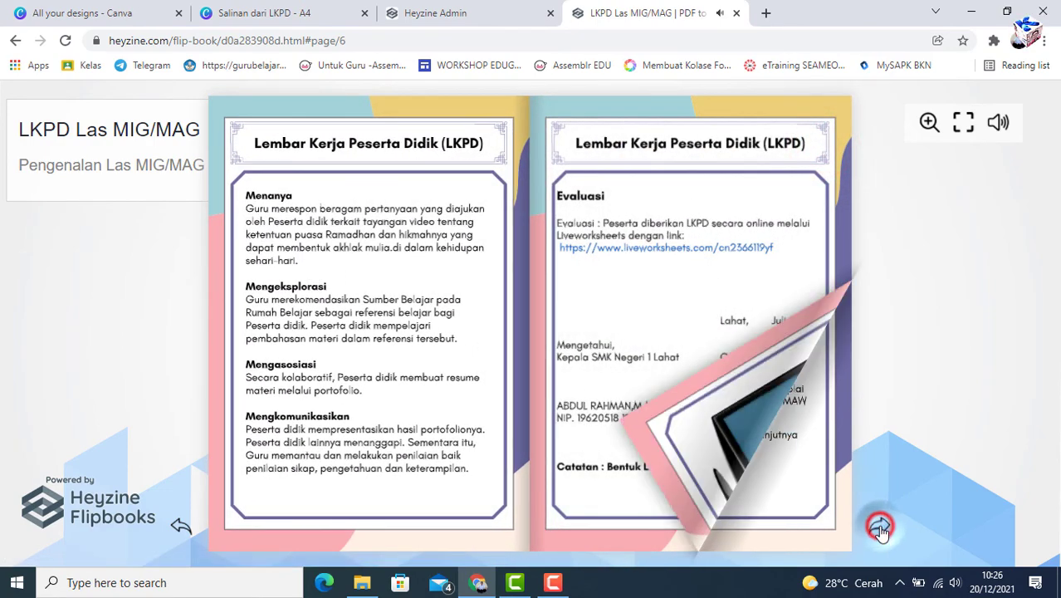
left_click(882, 531)
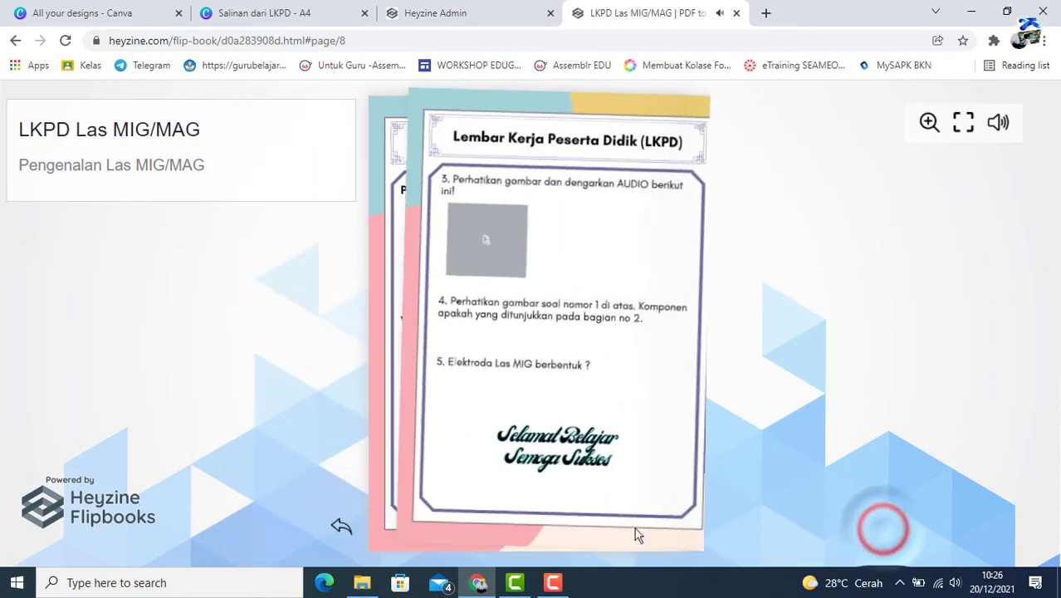
left_click(339, 525)
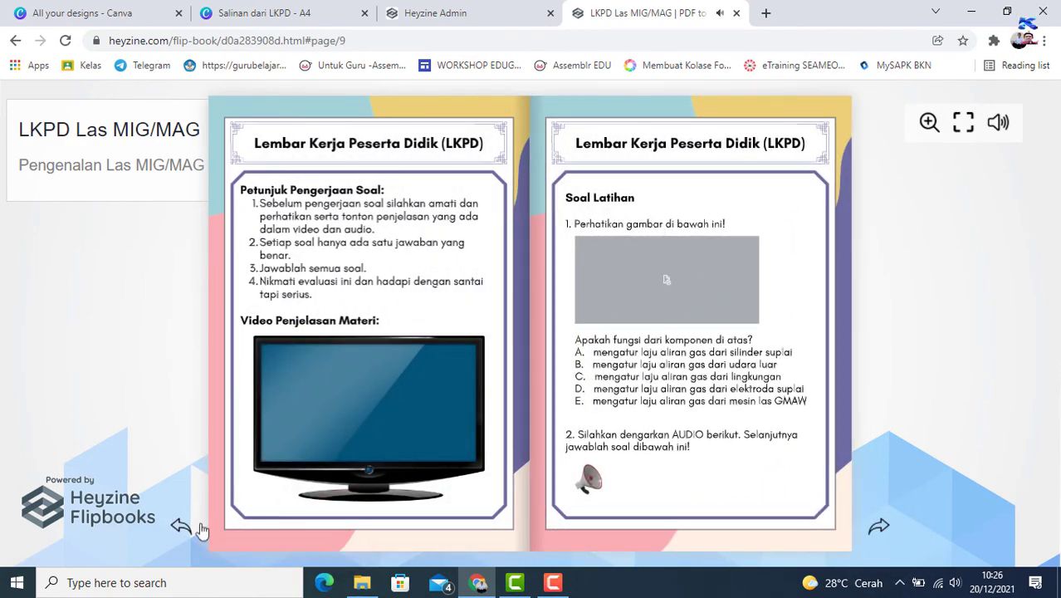